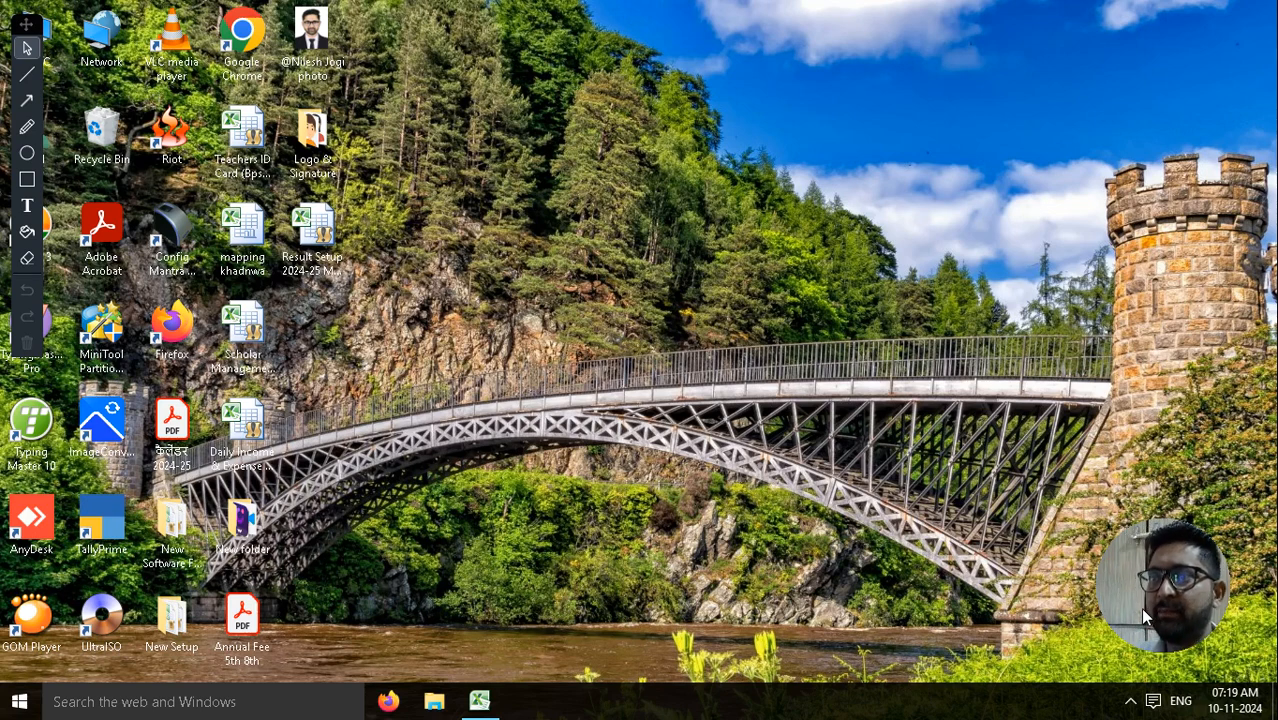
Step: Move the Result Setup 2024-25 Middle workbook to a clear spot on the desktop and open it
drag(313, 232, 523, 146)
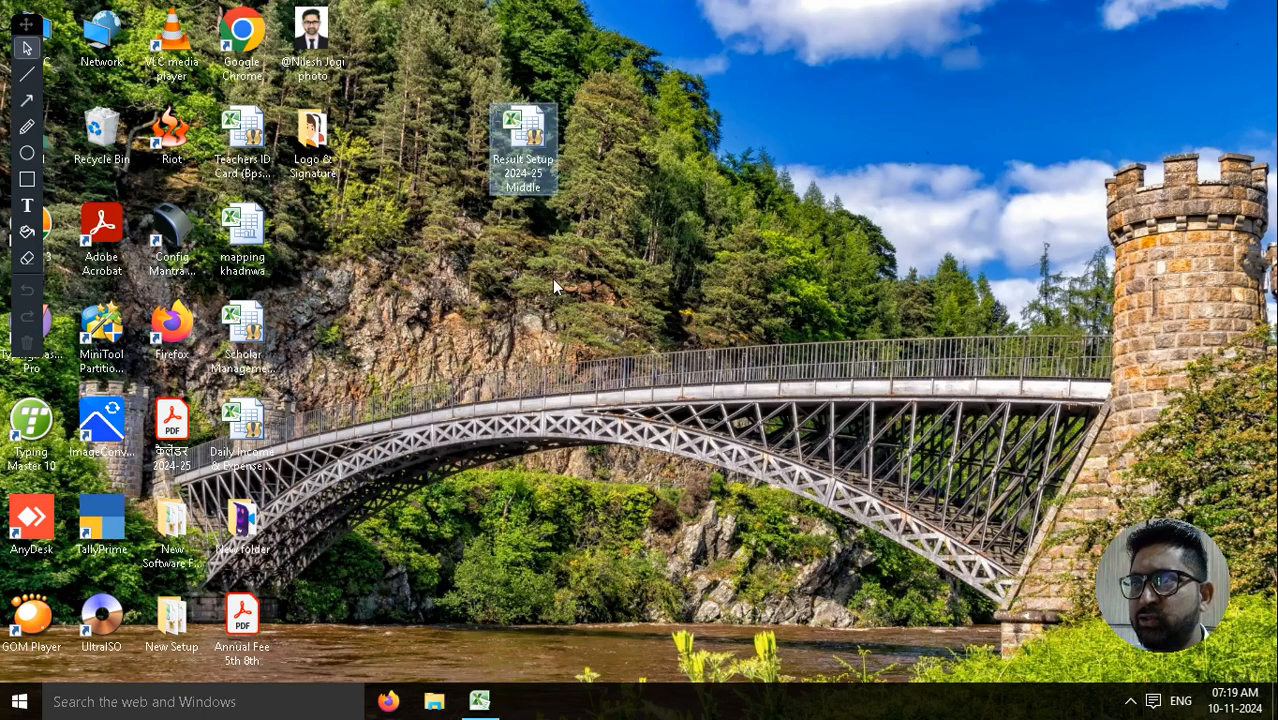
double_click(524, 148)
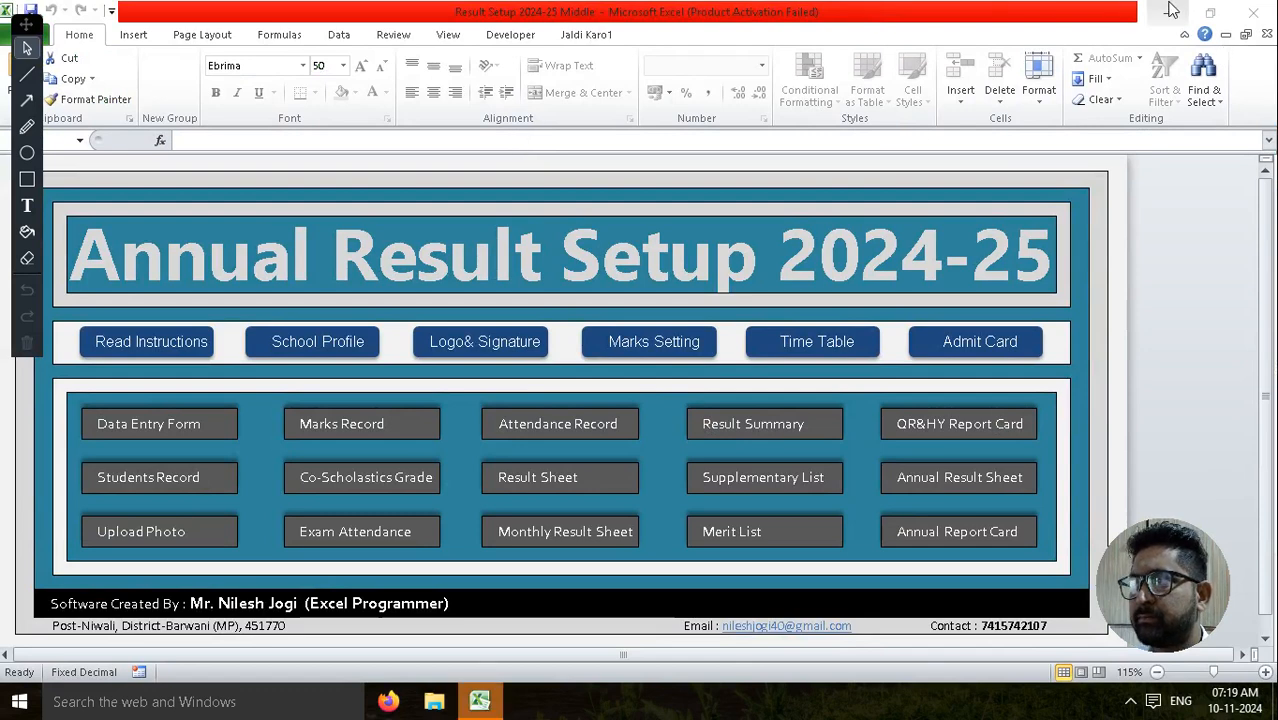
click(602, 395)
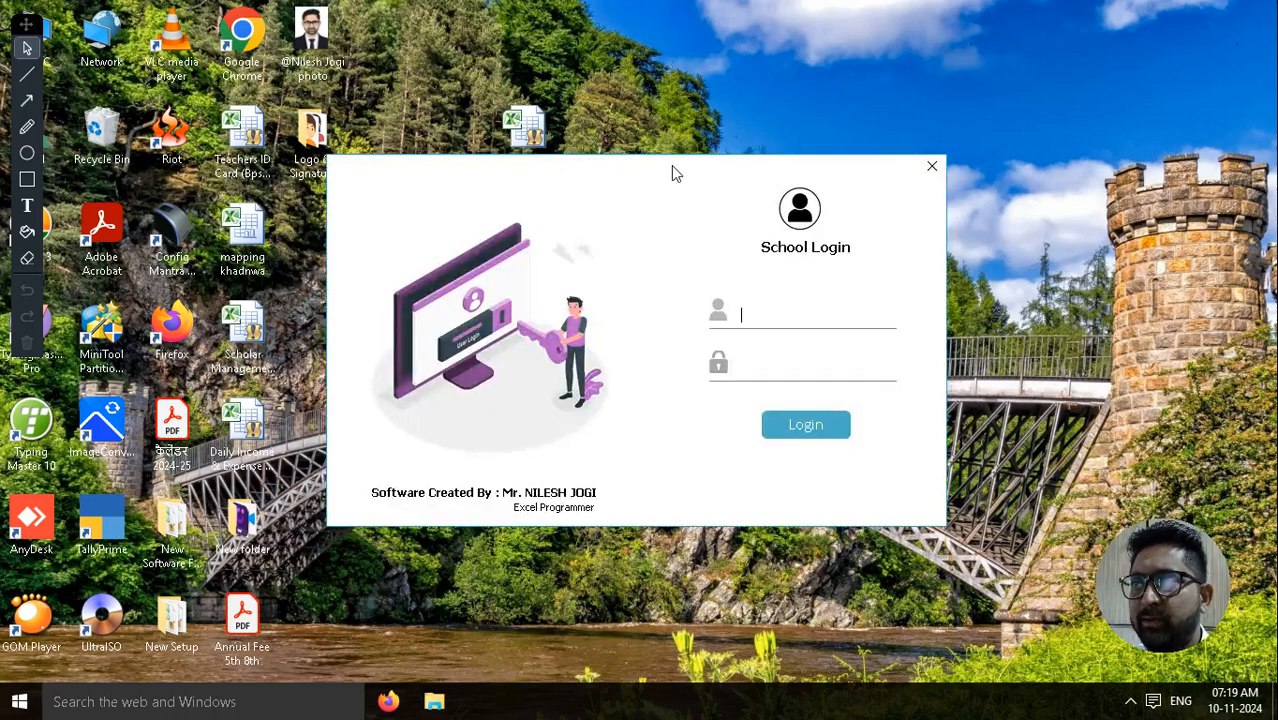
Step: Log in to the school result system with the username Result and the account password, and dismiss the welcome message
drag(672, 172, 707, 113)
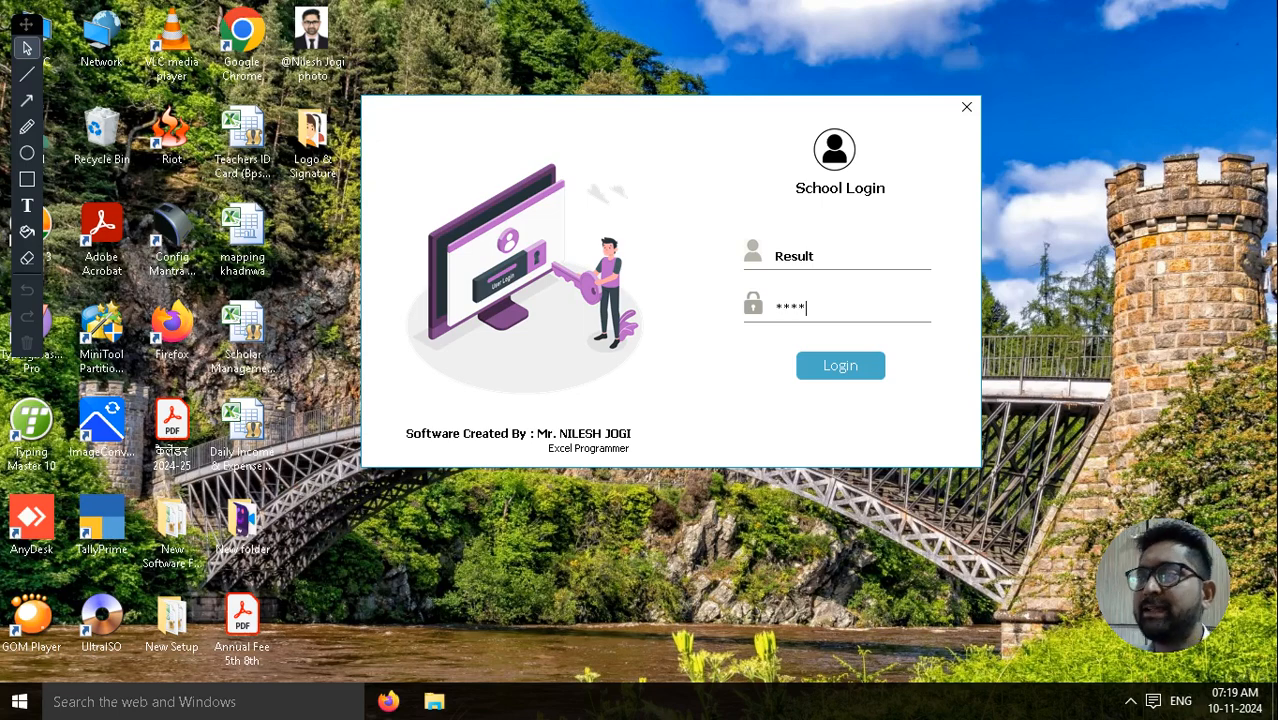
click(851, 370)
drag(622, 310, 583, 173)
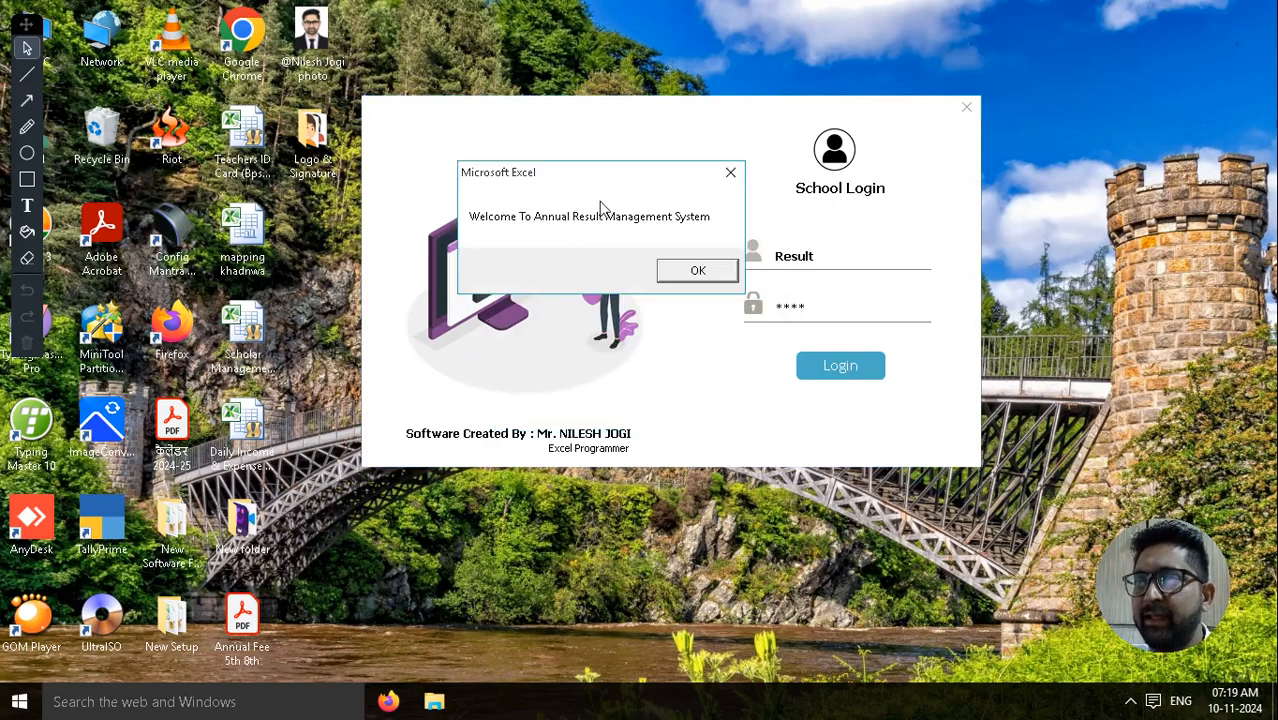
click(698, 270)
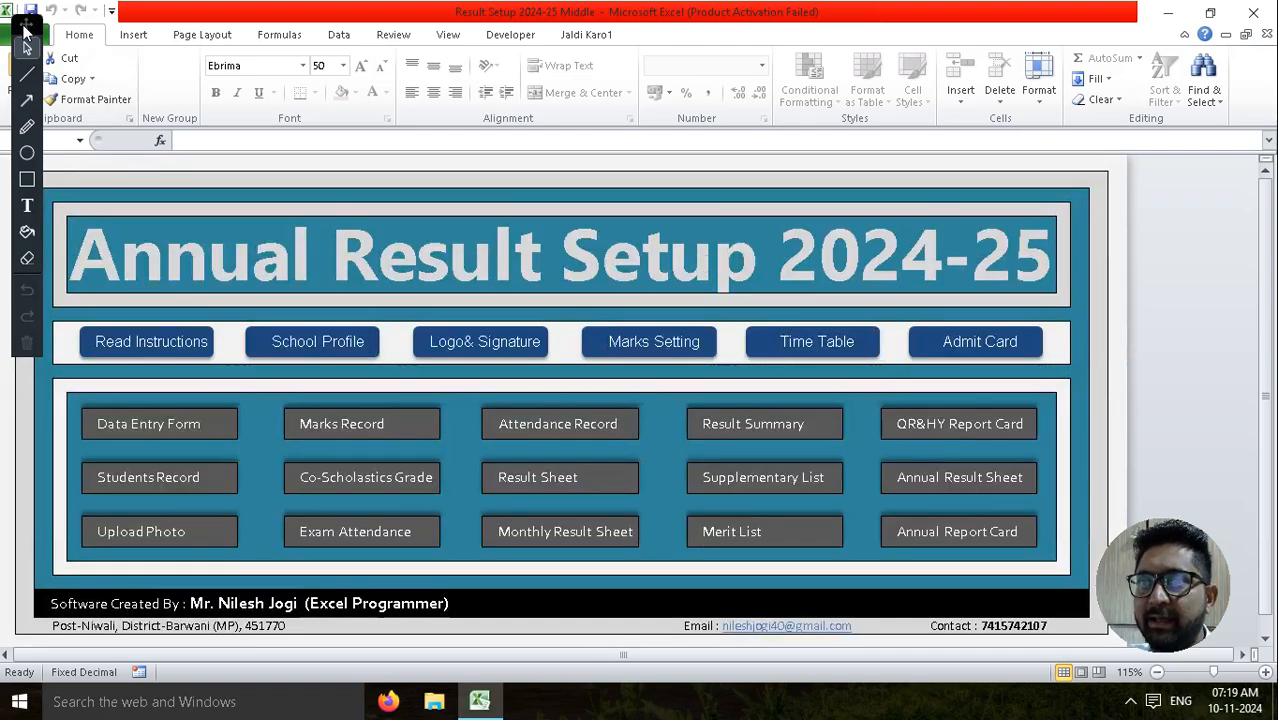
Step: Outline the Read Instructions, School Profile, Logo & Signature and Marks Setting buttons with annotation rectangles, and clear the markings
mouse_move(27, 22)
mouse_down()
mouse_move(743, 88)
mouse_move(1261, 14)
mouse_move(1268, 38)
mouse_up()
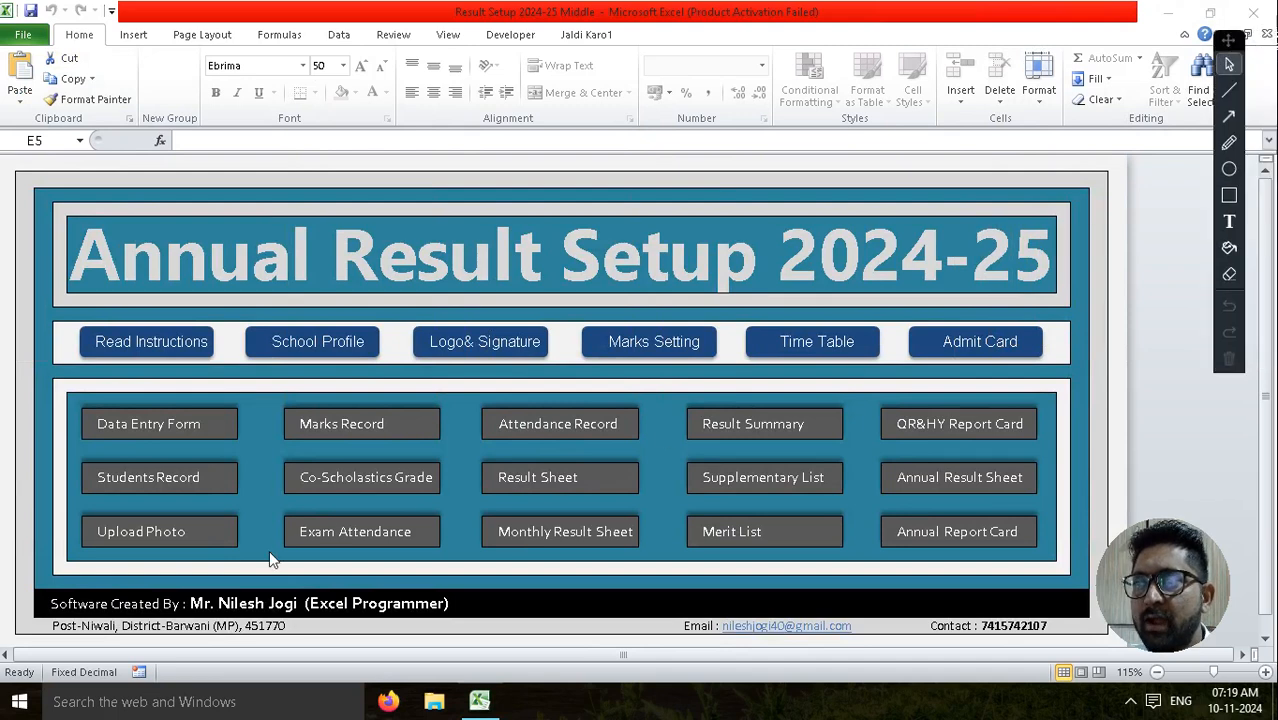
click(1229, 196)
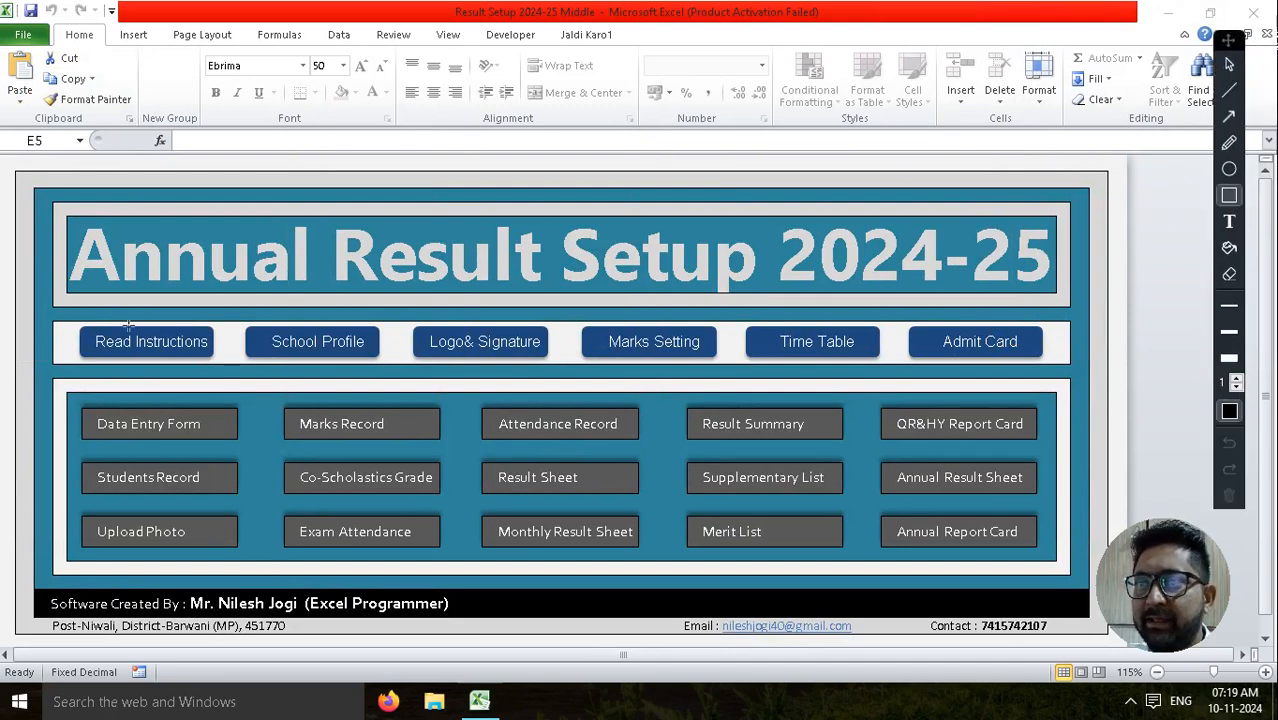
mouse_move(72, 311)
mouse_down()
mouse_move(232, 374)
mouse_move(218, 367)
mouse_up()
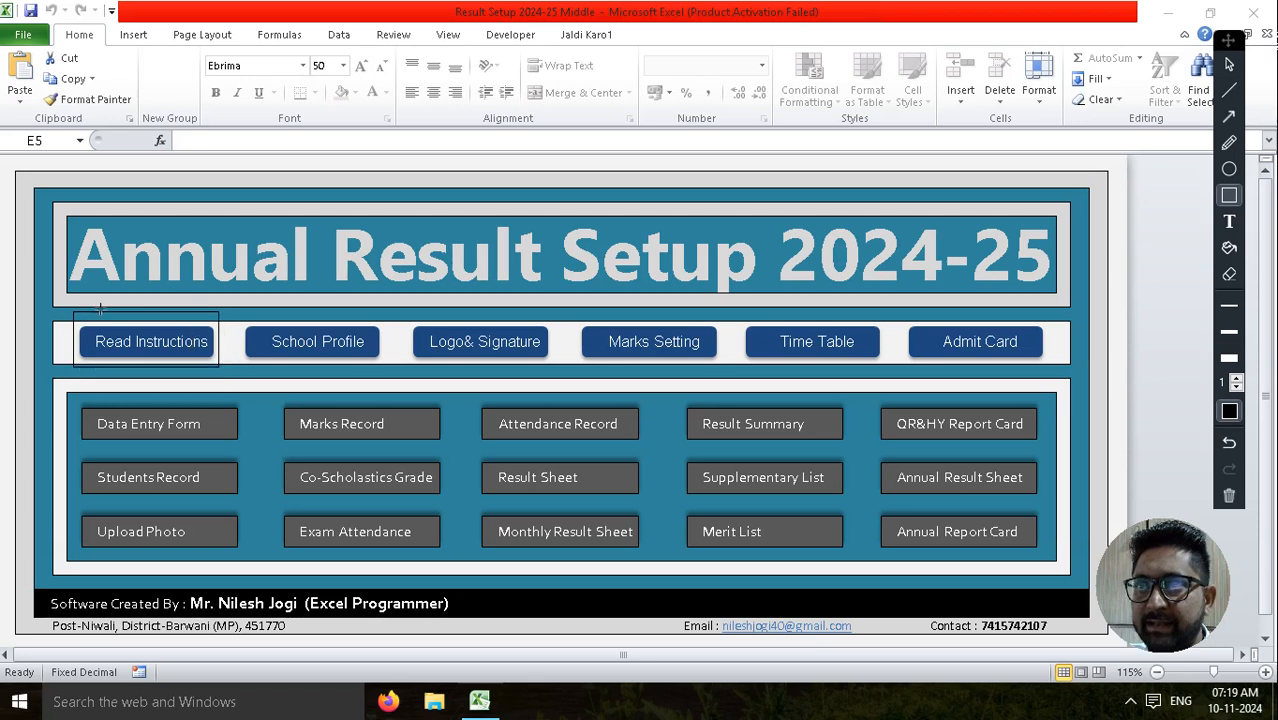
drag(86, 314, 225, 377)
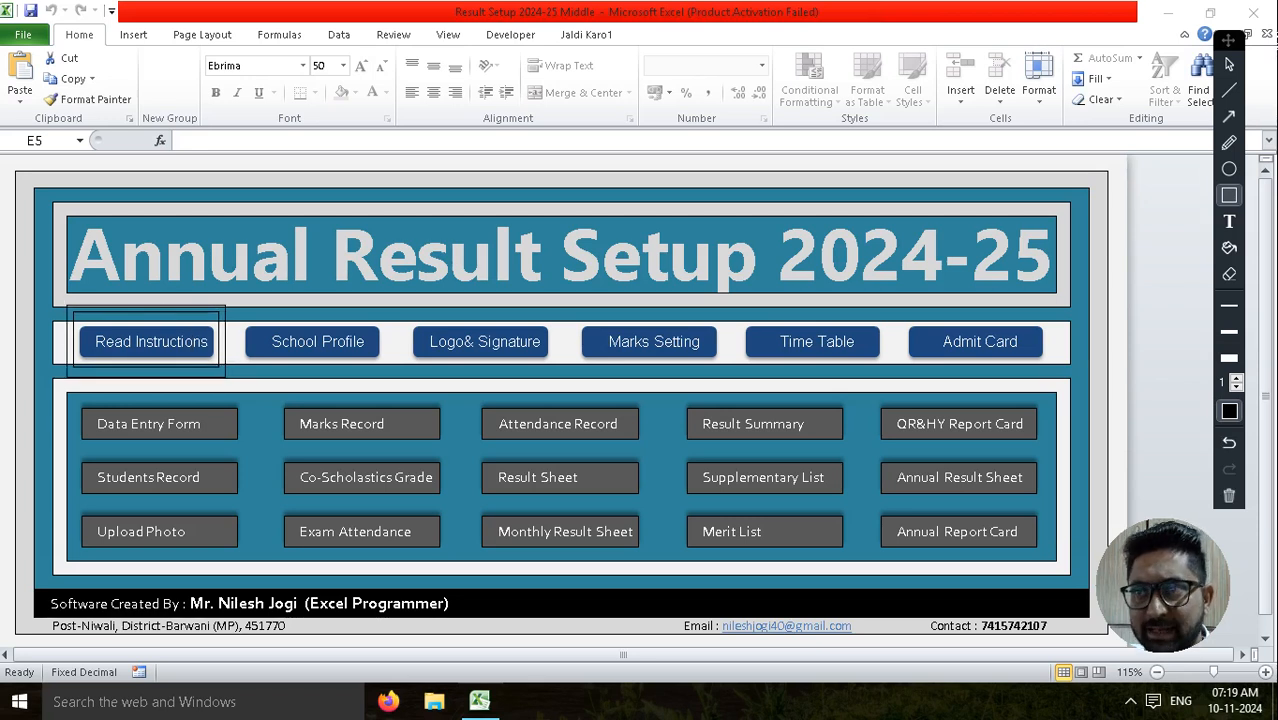
drag(211, 306, 354, 366)
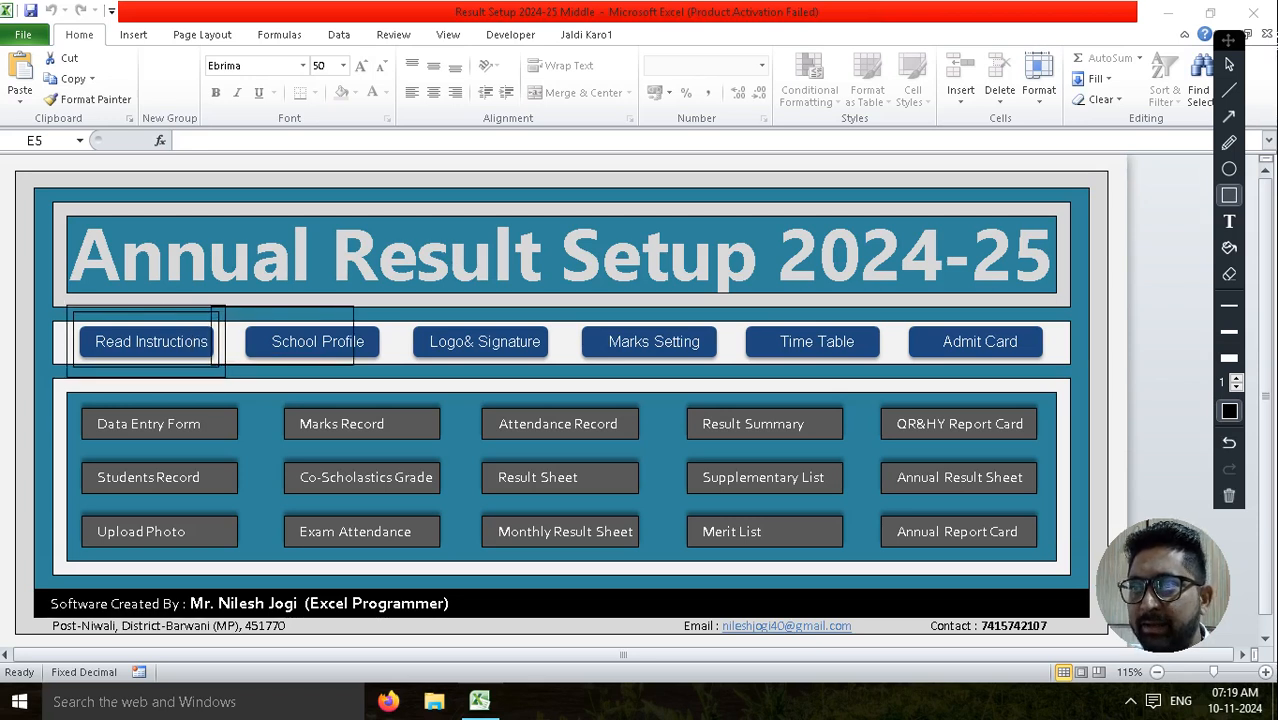
mouse_move(257, 320)
mouse_down()
mouse_move(390, 370)
mouse_move(376, 370)
mouse_up()
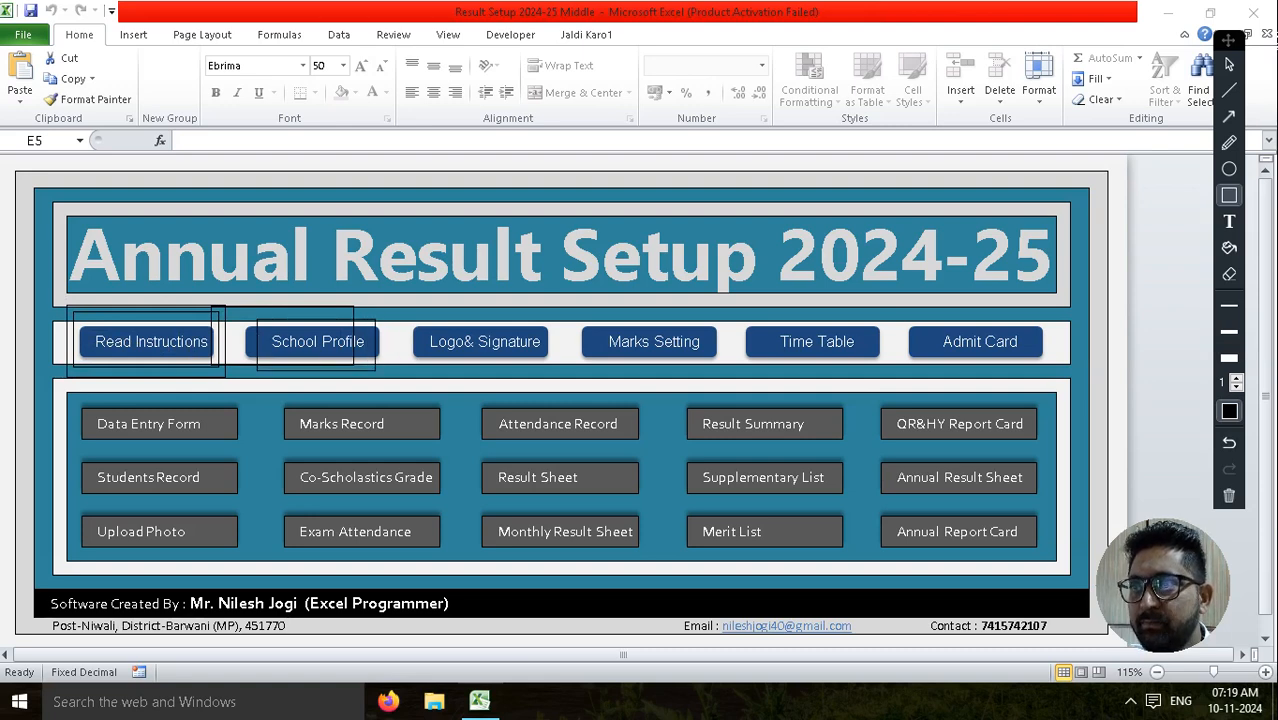
drag(416, 315, 552, 367)
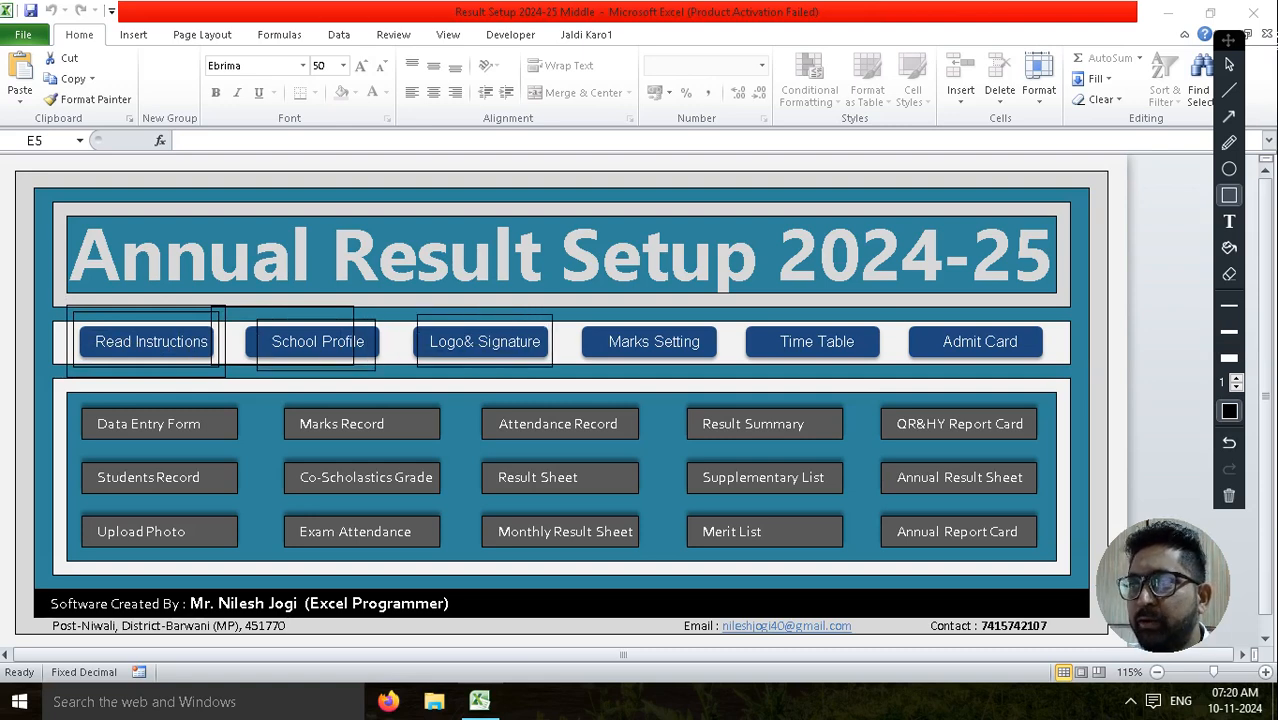
drag(407, 315, 550, 360)
mouse_move(577, 311)
mouse_down()
mouse_move(727, 371)
mouse_move(615, 326)
mouse_move(709, 376)
mouse_up()
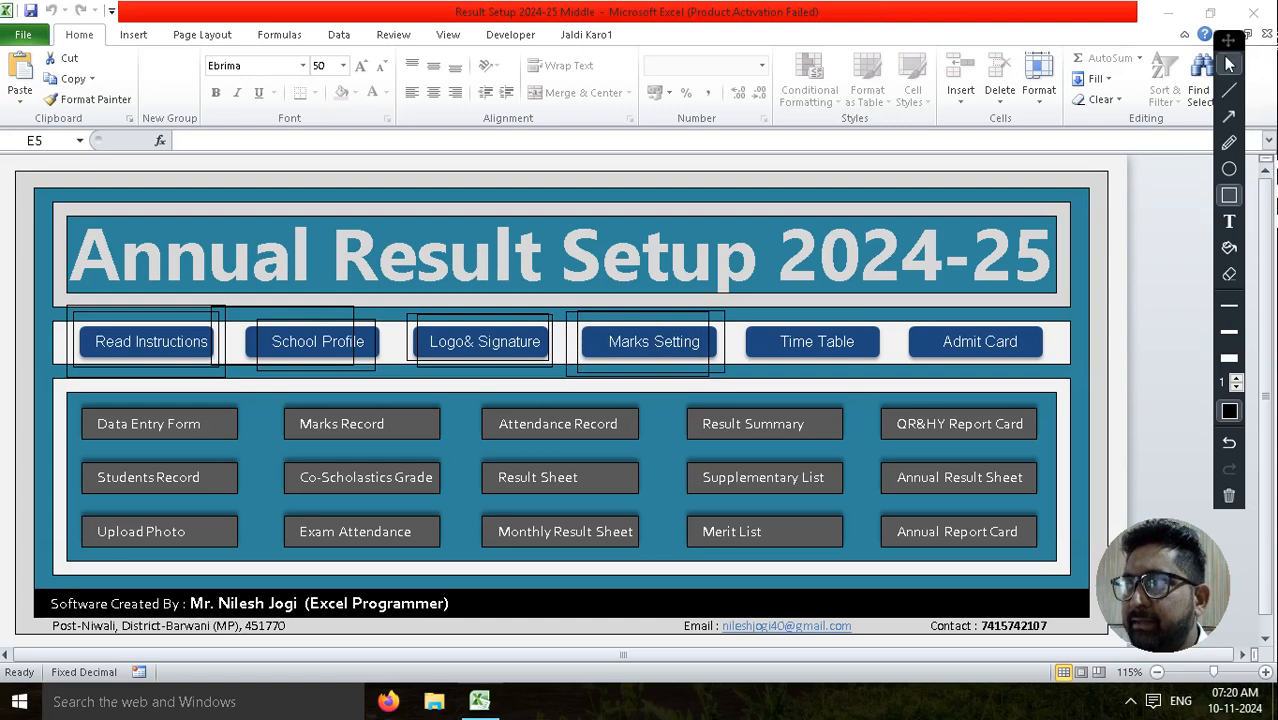
click(1229, 490)
click(1227, 62)
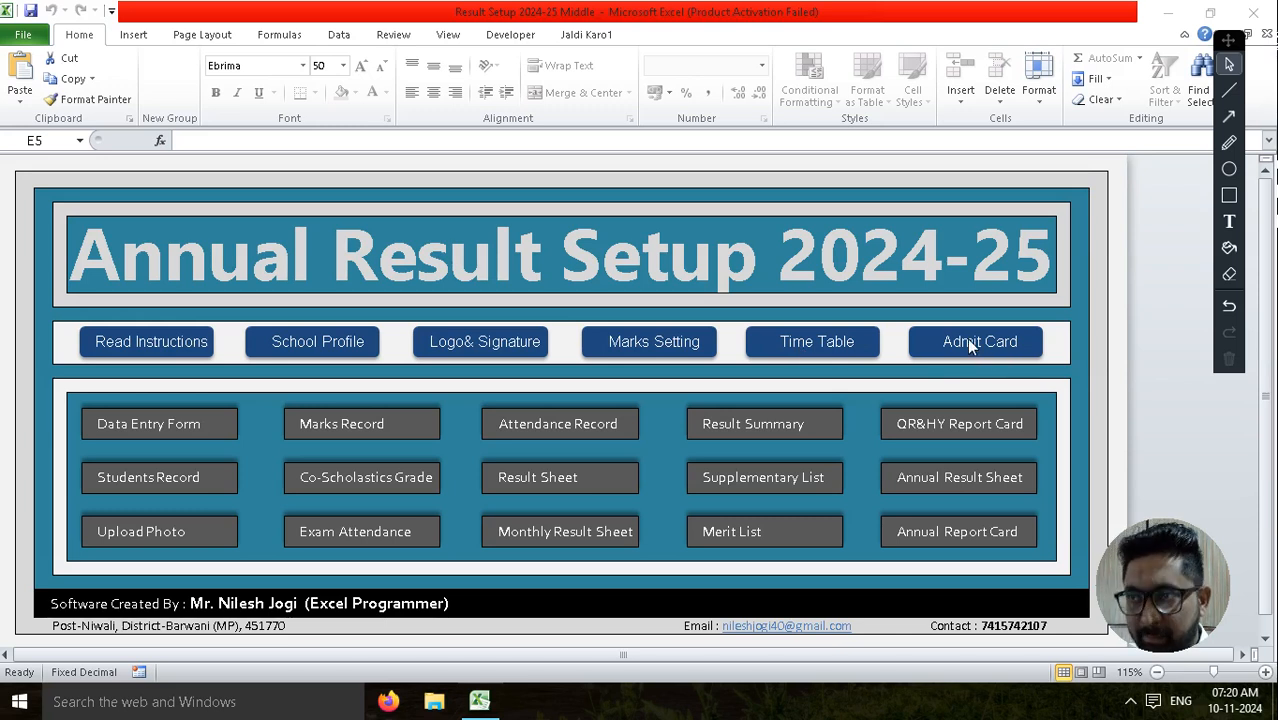
Step: Open the Students Data Entry Form and enter roll number 1 and the student's scholar number
click(152, 429)
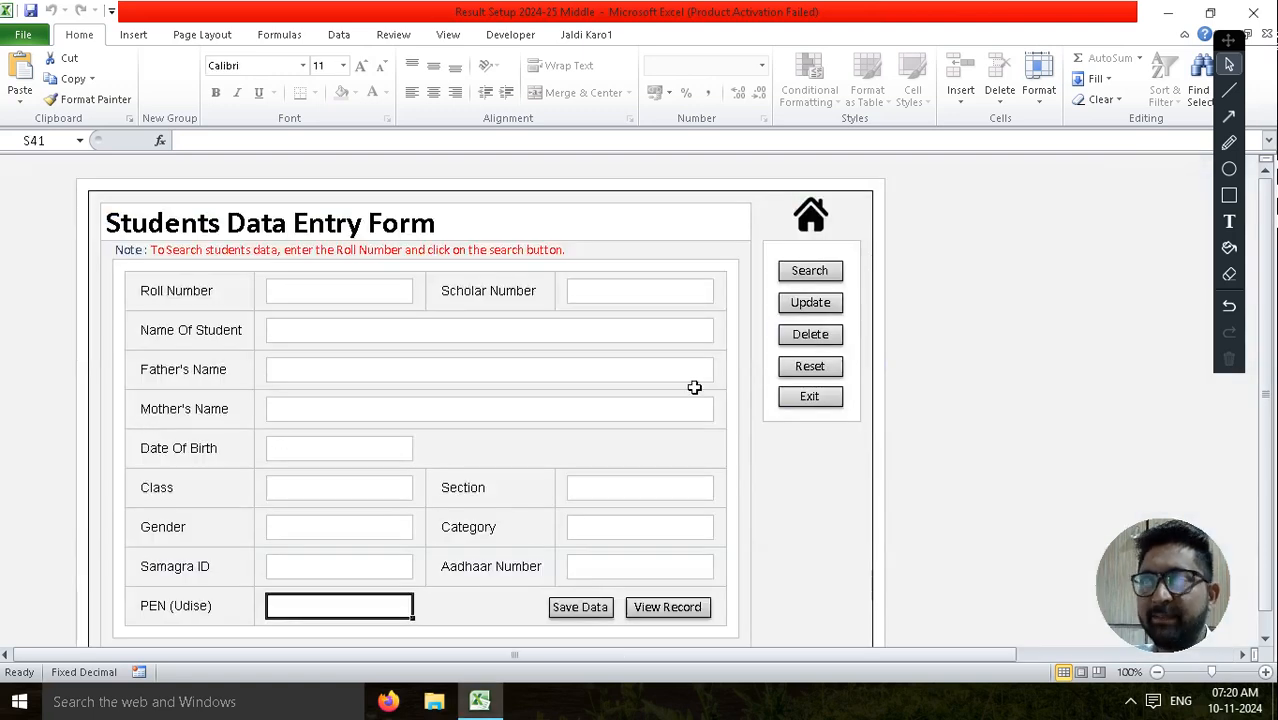
mouse_move(1268, 216)
mouse_down()
mouse_move(1271, 262)
mouse_move(1268, 200)
mouse_up()
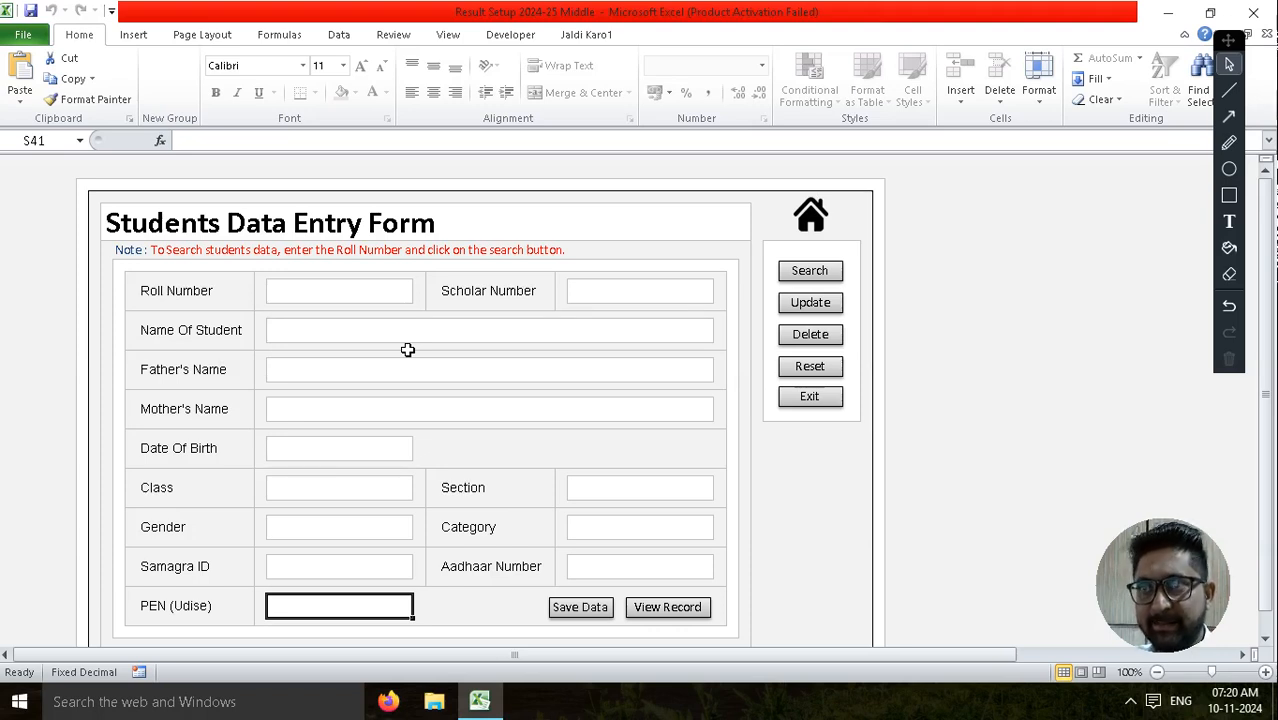
click(280, 300)
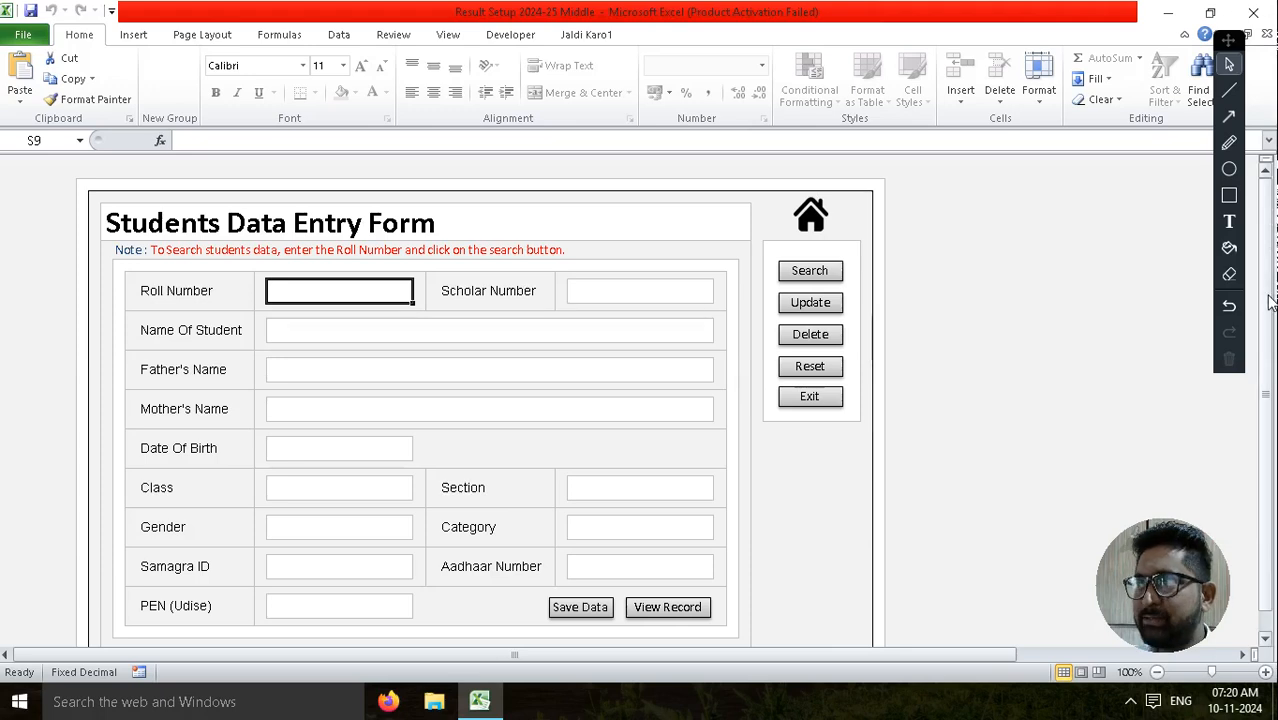
mouse_move(1267, 178)
mouse_down()
mouse_move(1270, 214)
mouse_move(1270, 198)
mouse_up()
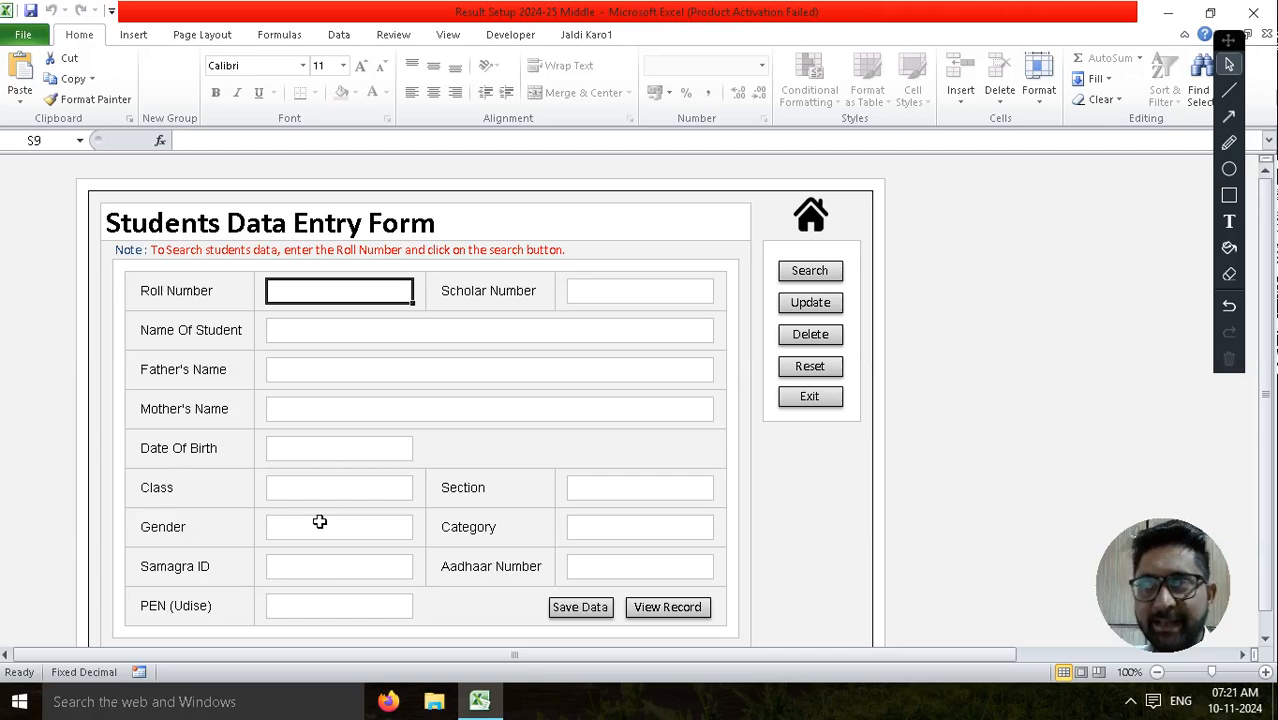
text(1)
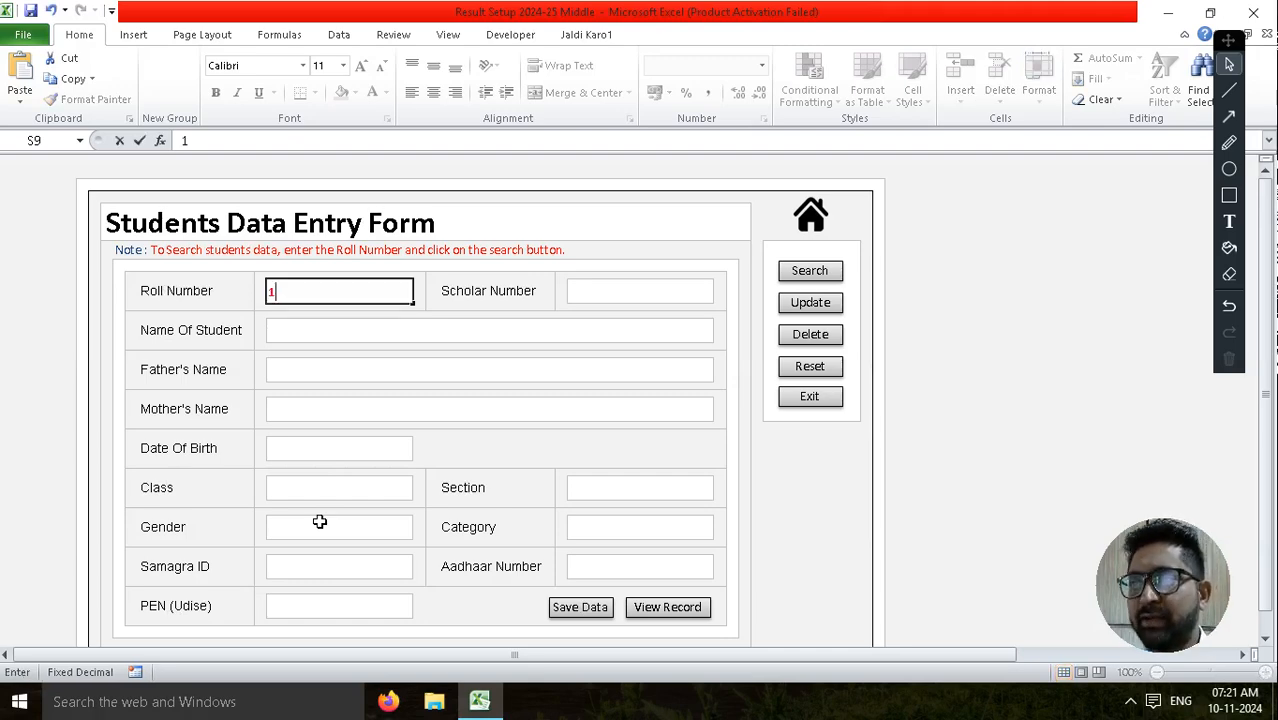
key(Tab)
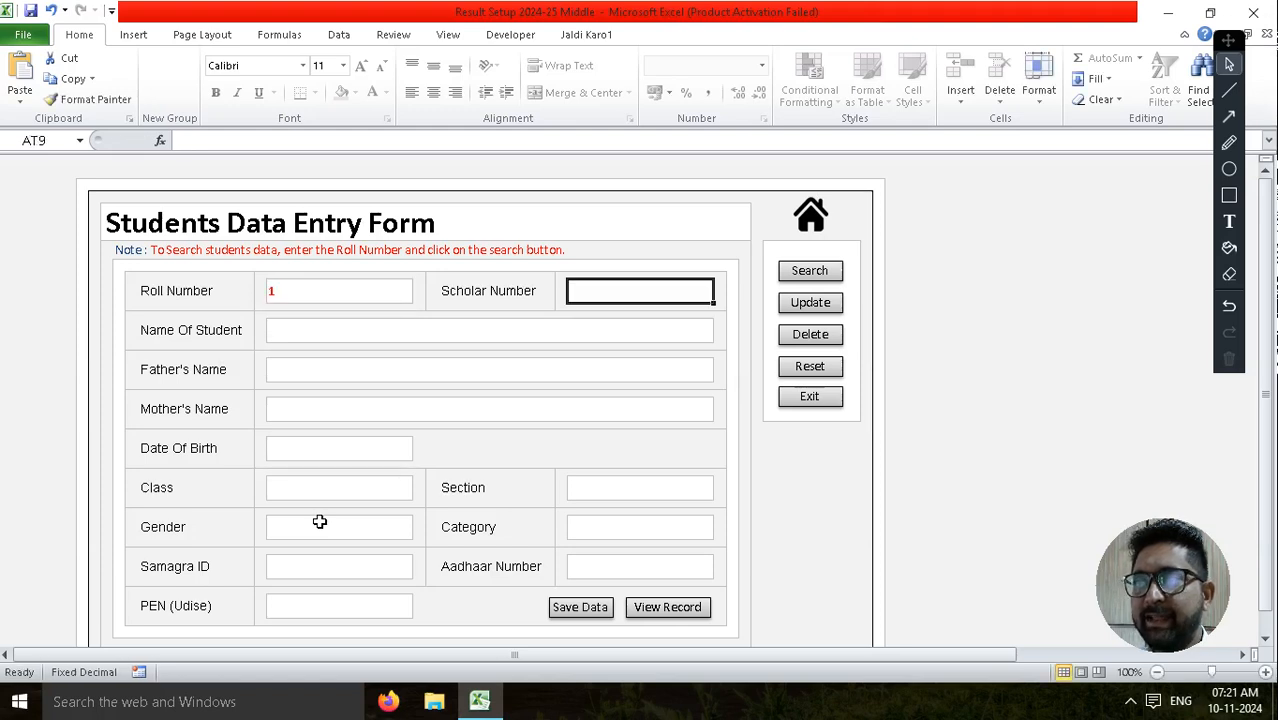
text(100)
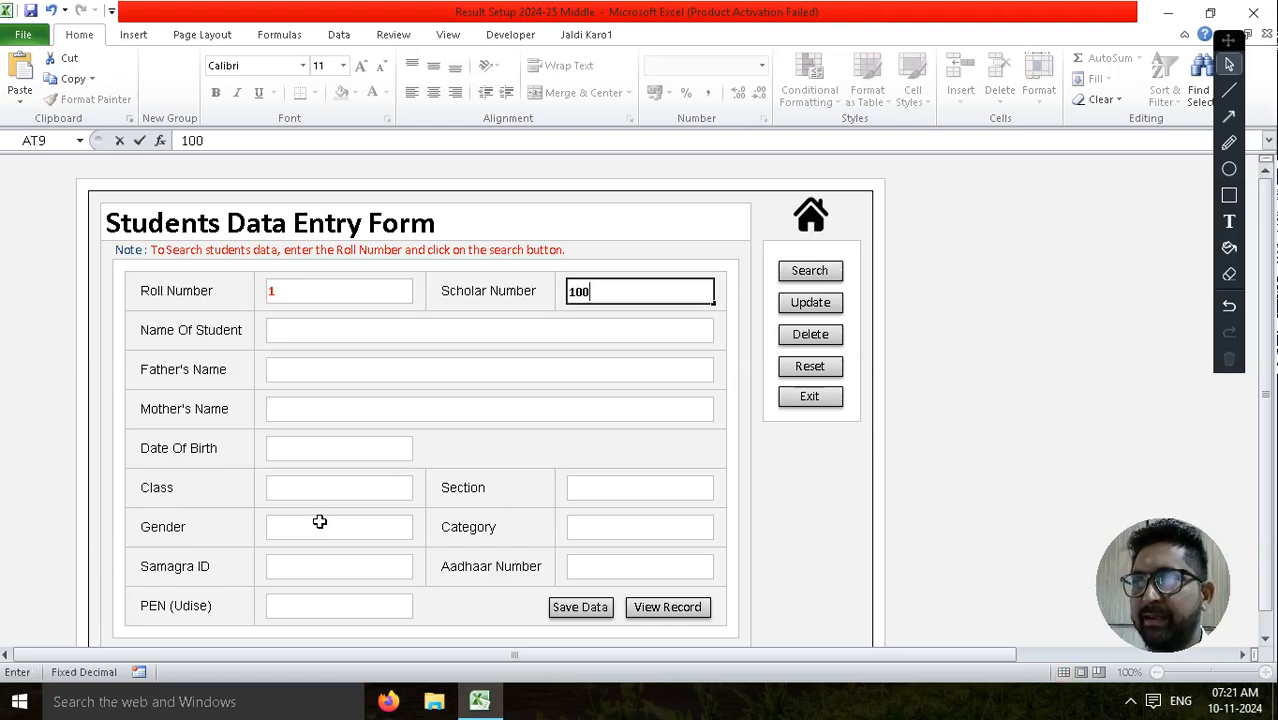
key(Tab)
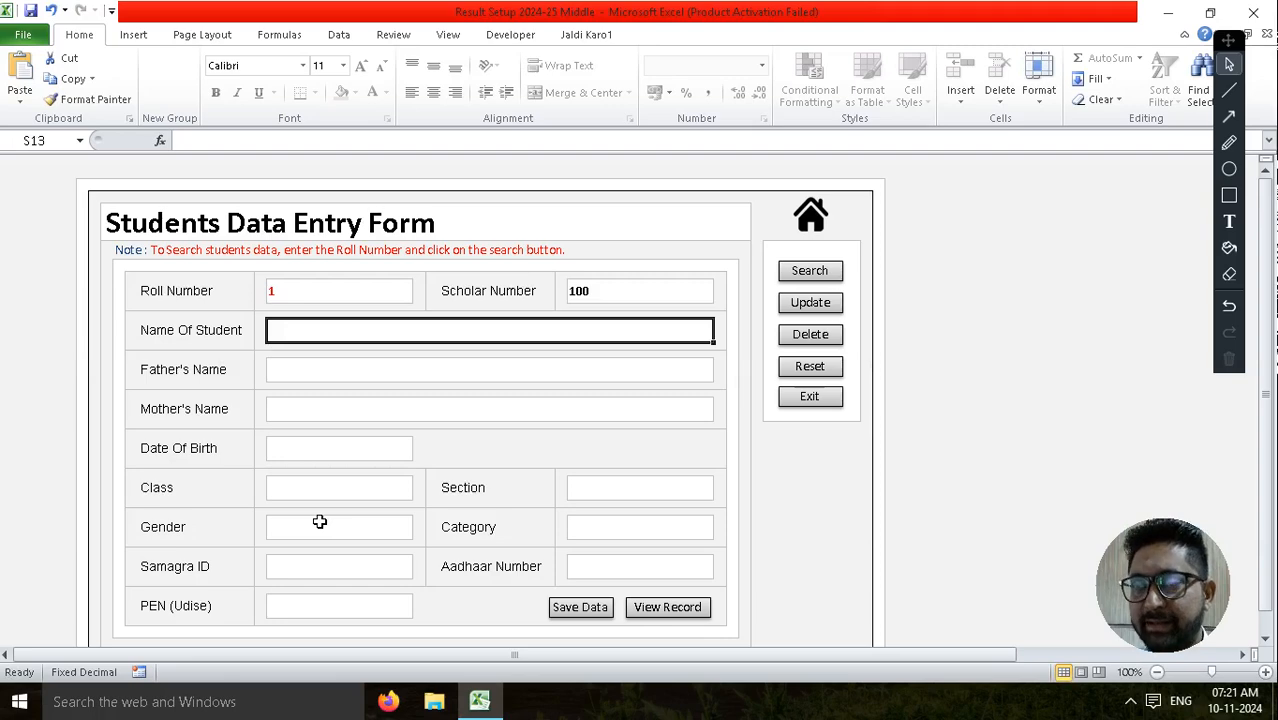
Step: Enter DEMO-1 in capitals as the name of the student
text(emo-1)
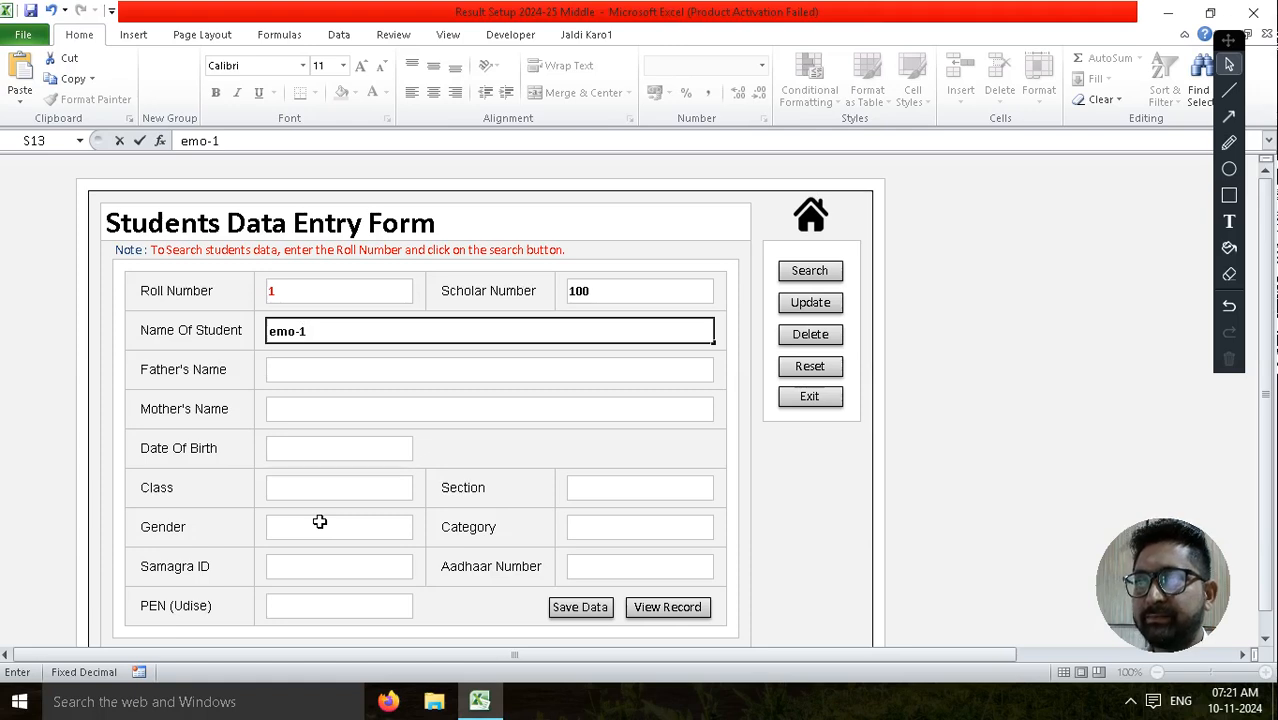
key(BackSpace)
key(BackSpace)
key(BackSpace)
text(de)
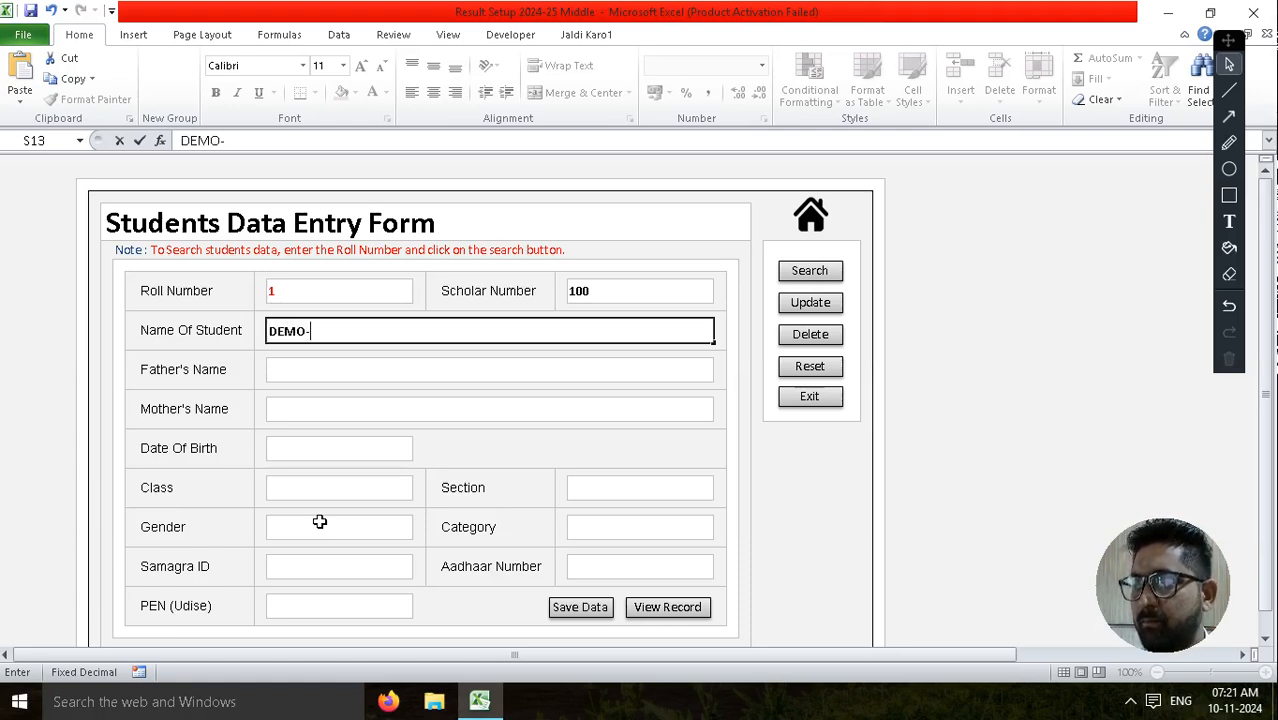
key(Return)
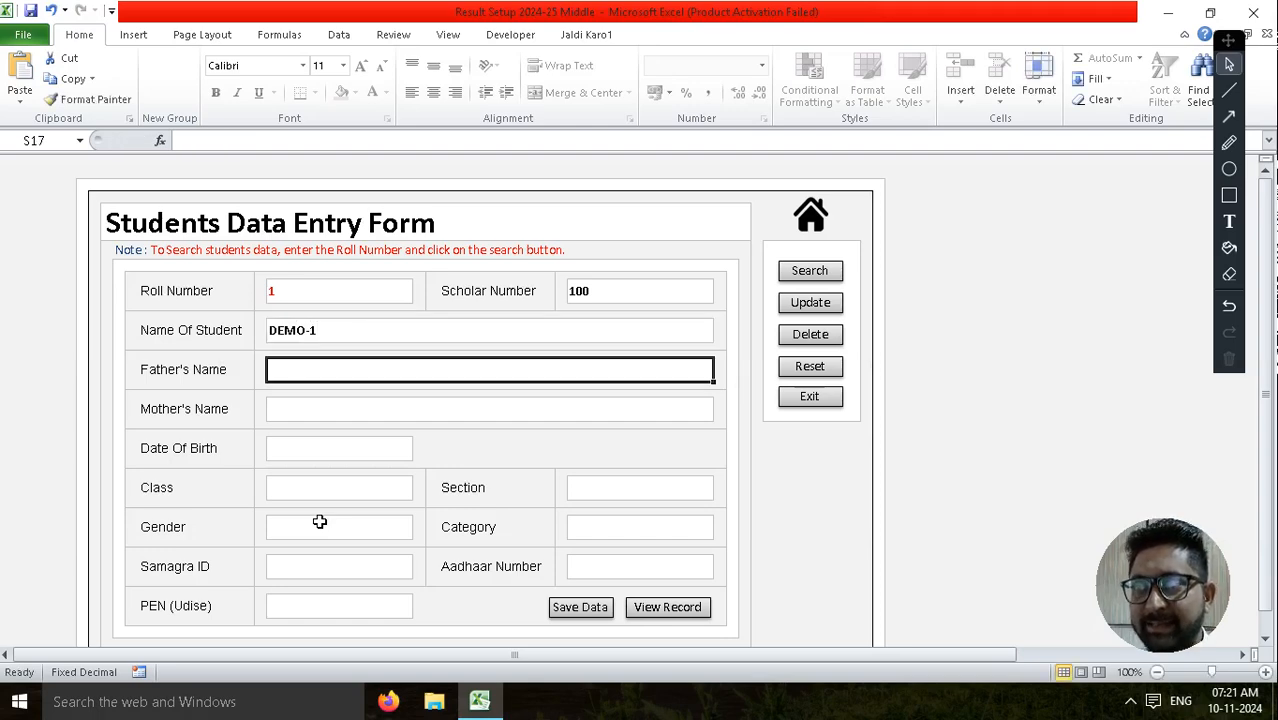
Step: Enter DEM-FATHER as the father's name and DEMO-OTHER as the mother's name
text(D)
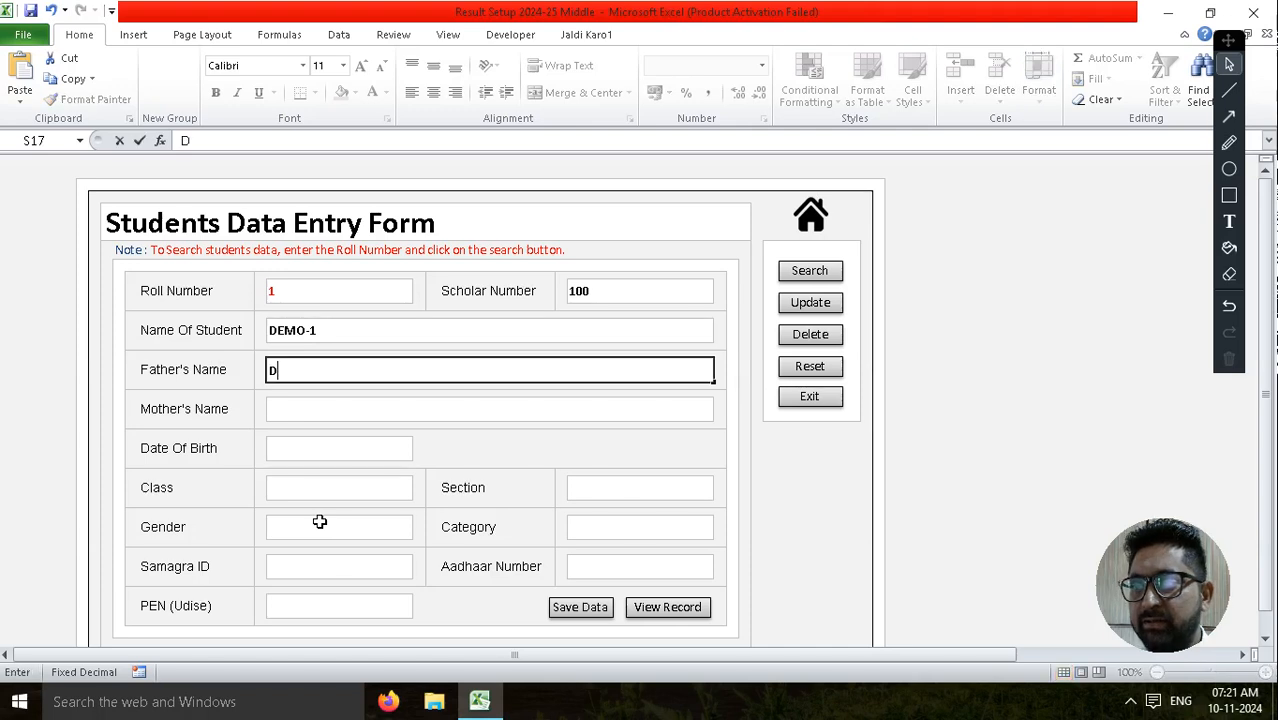
text(EM-FATHER)
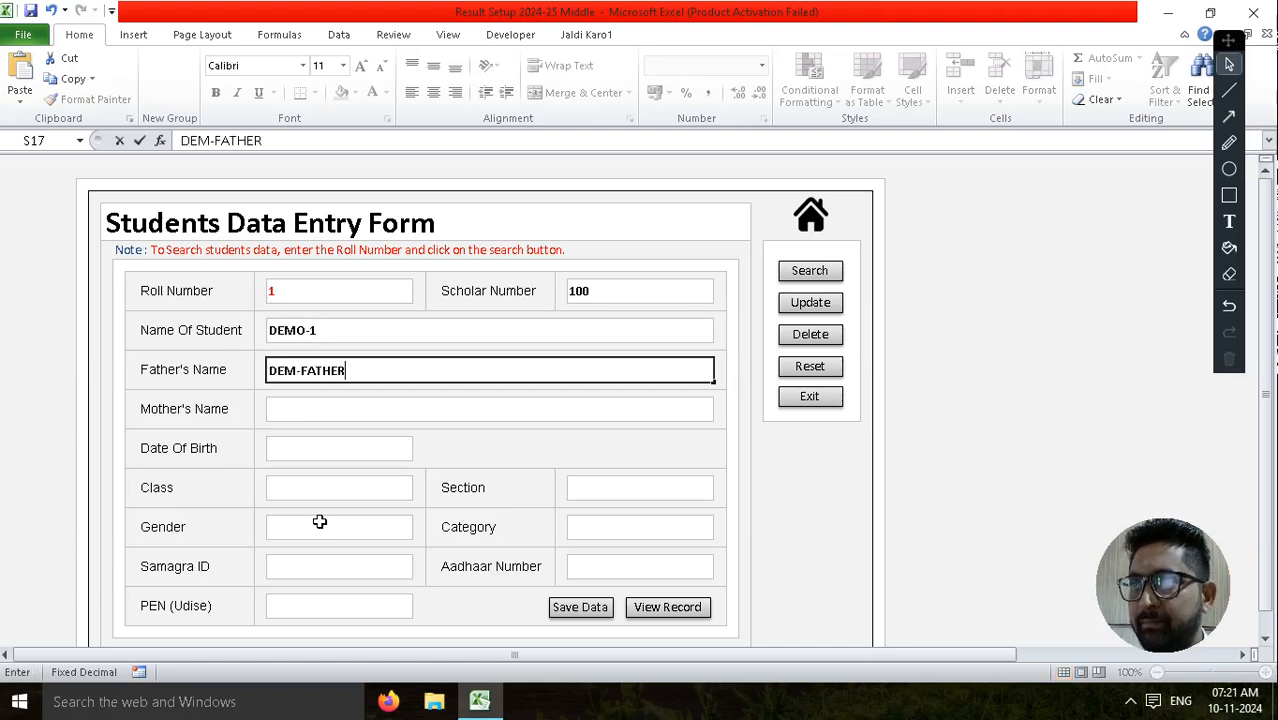
key(Return)
text(DE)
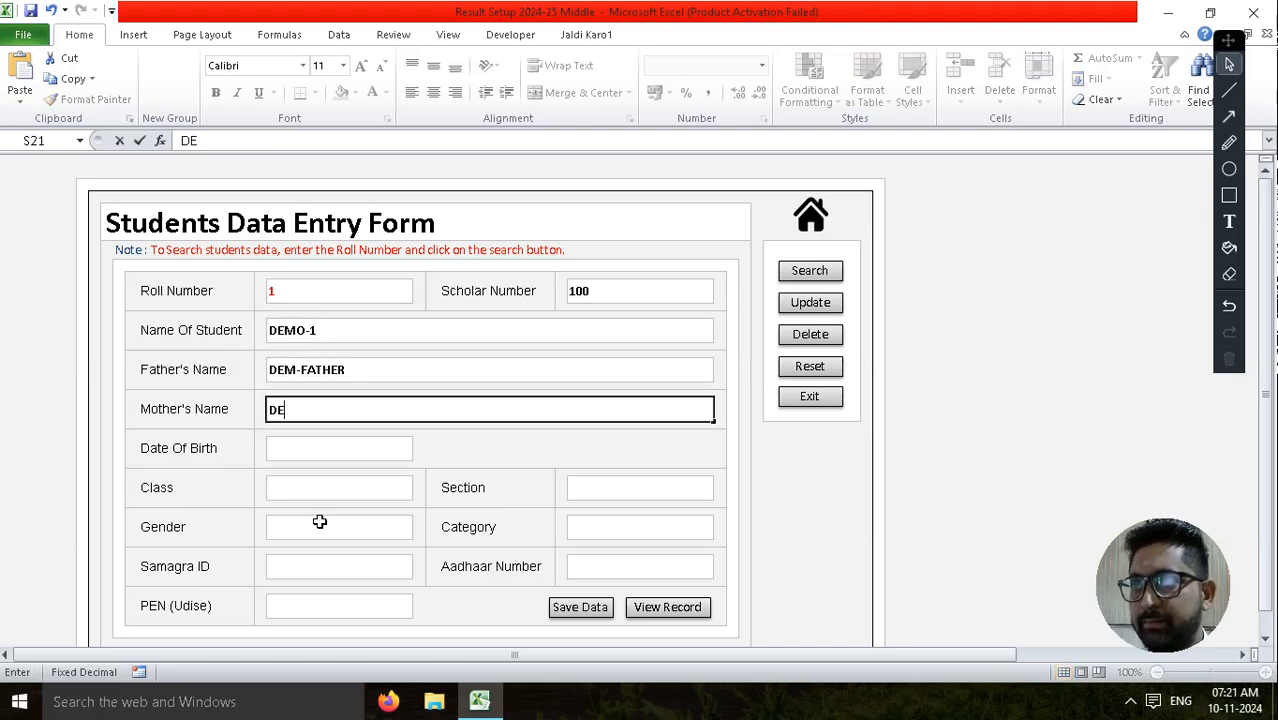
text(MO-OTHE)
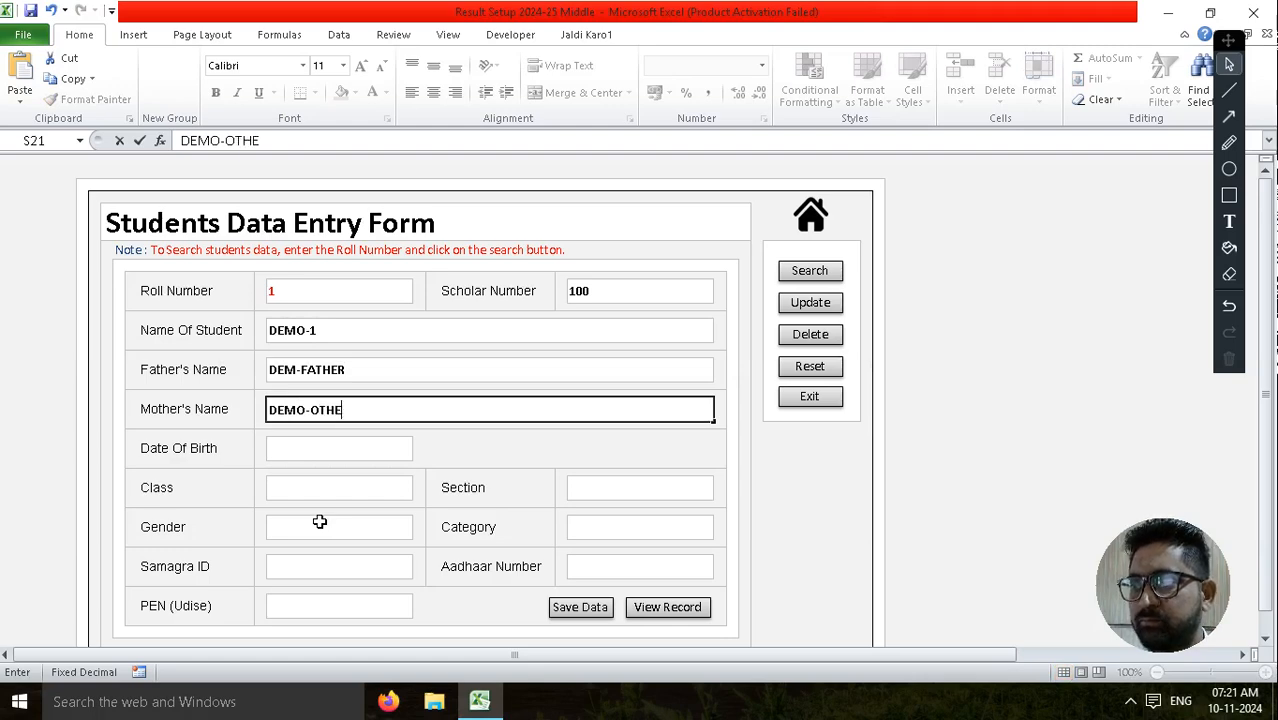
text(R)
key(Return)
click(270, 416)
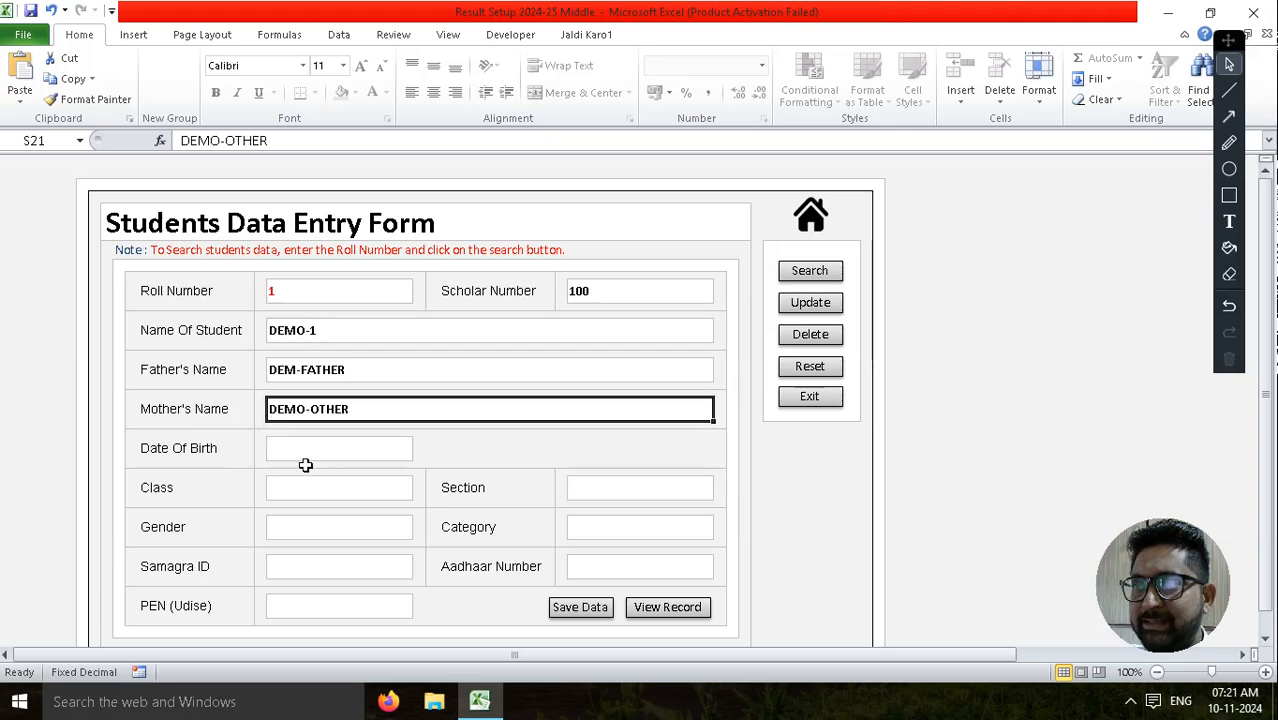
Step: Enter the student's date of birth
click(297, 452)
text(01)
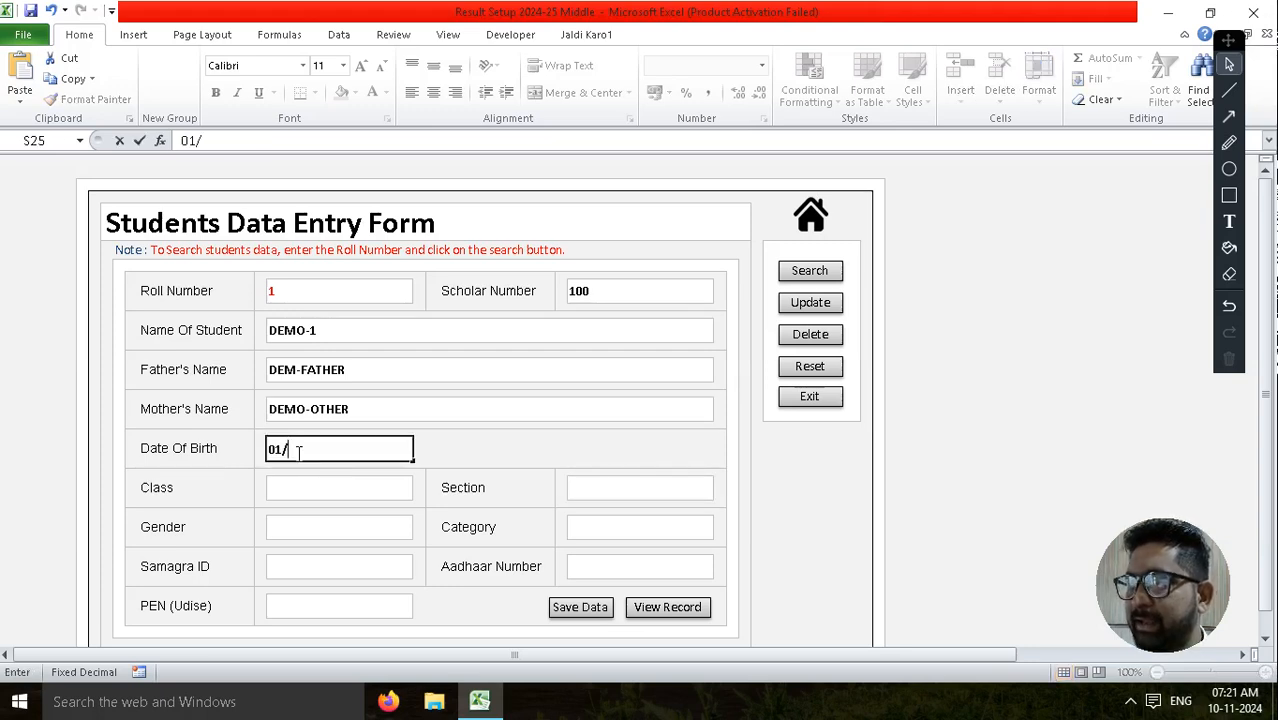
text(/01/2024)
key(Return)
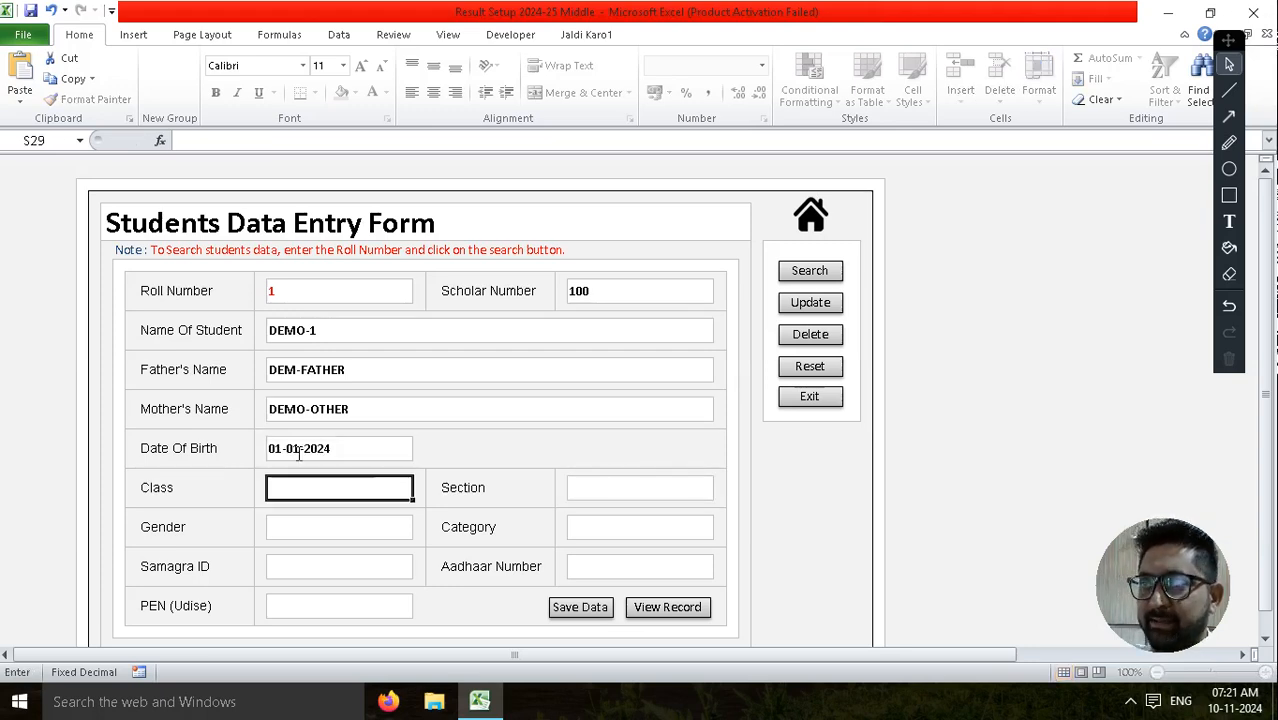
Step: Set the student's class to 6th and section to A
click(422, 484)
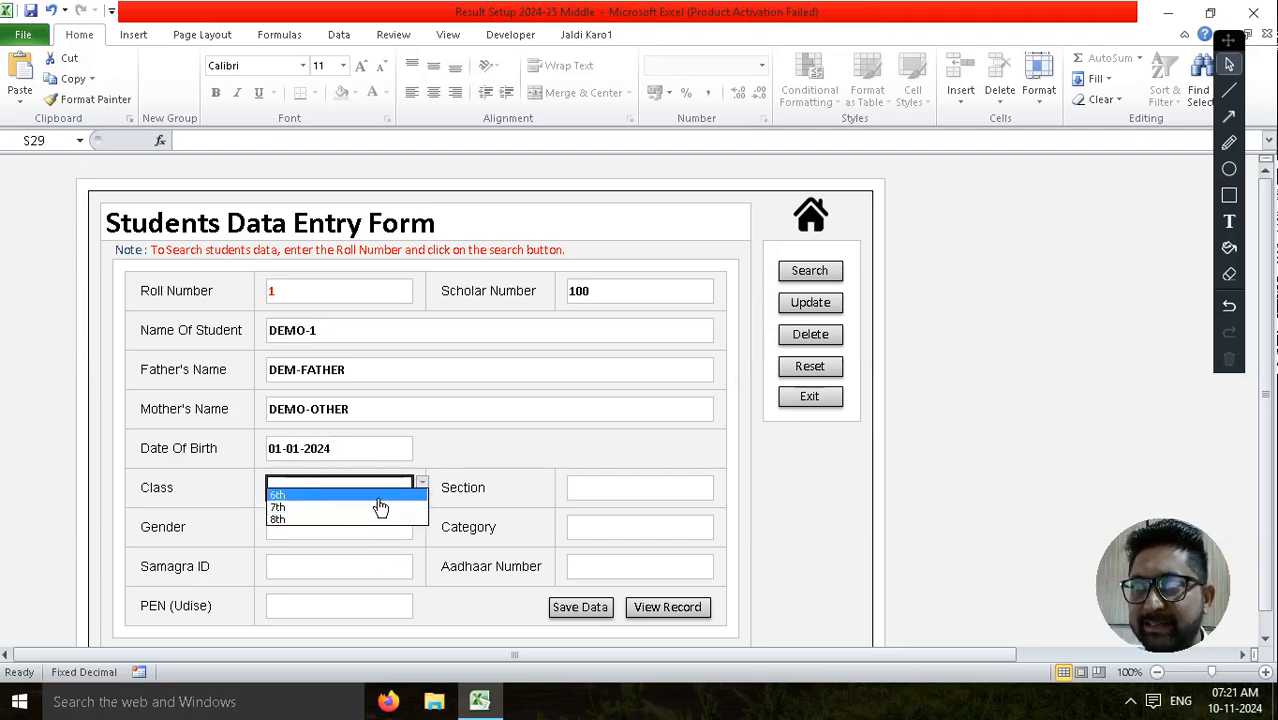
click(378, 497)
click(672, 484)
click(723, 483)
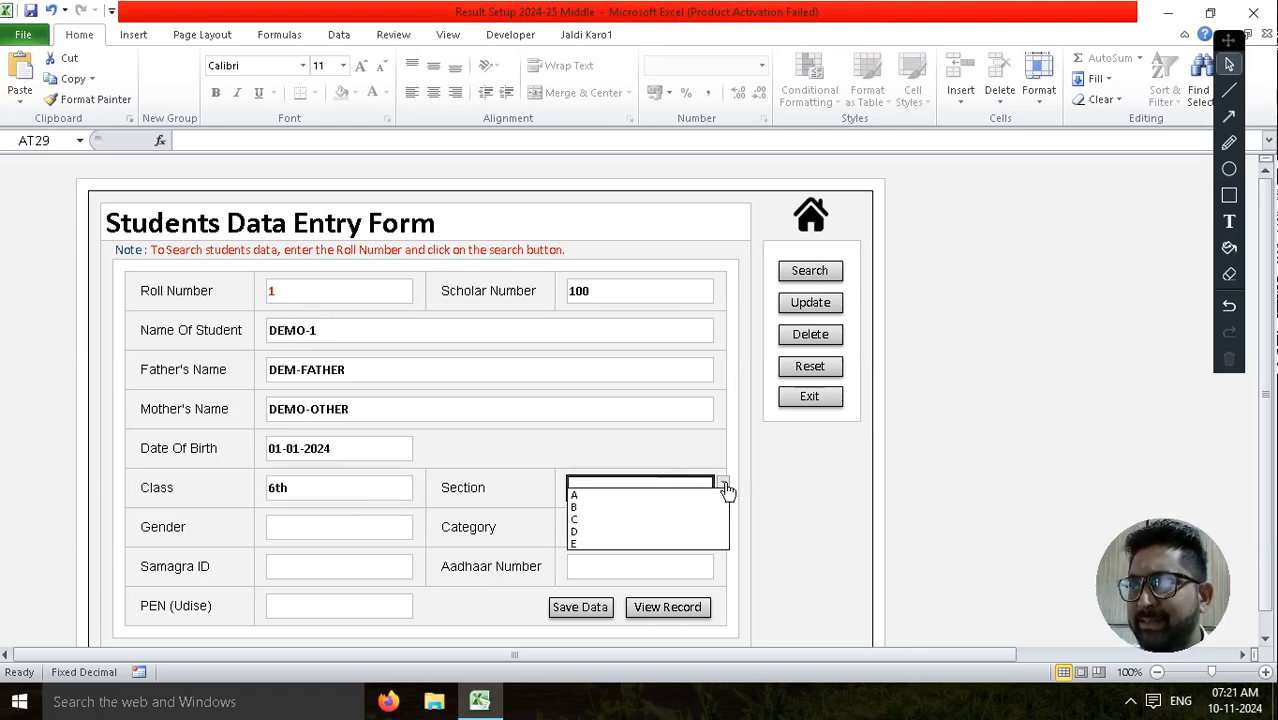
click(664, 496)
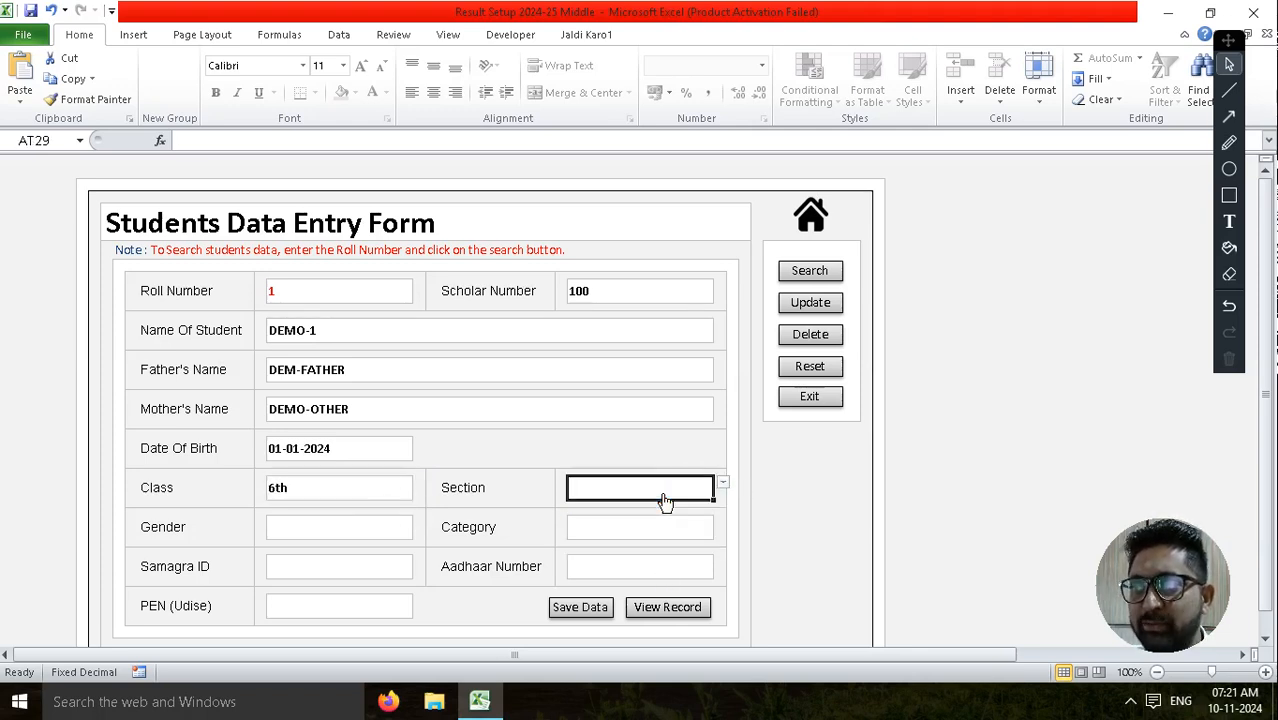
Step: Set the student's gender to BOY and category to OBC
click(330, 526)
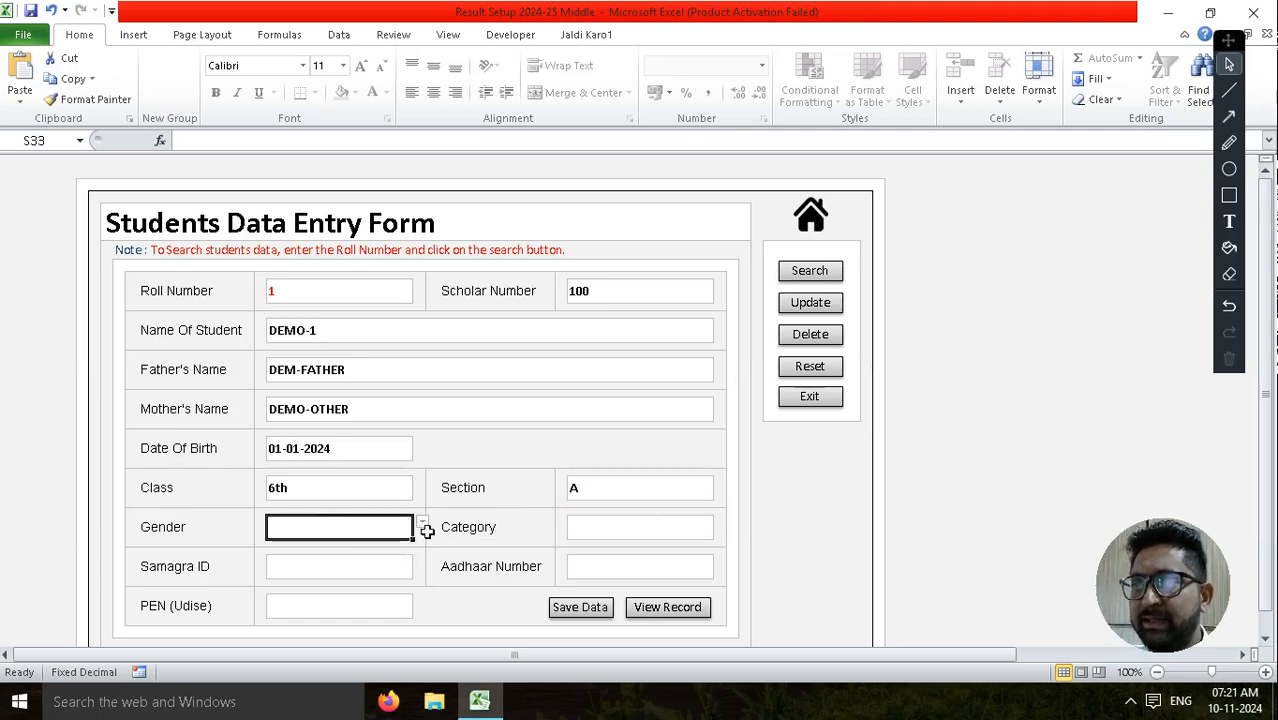
click(422, 522)
click(354, 535)
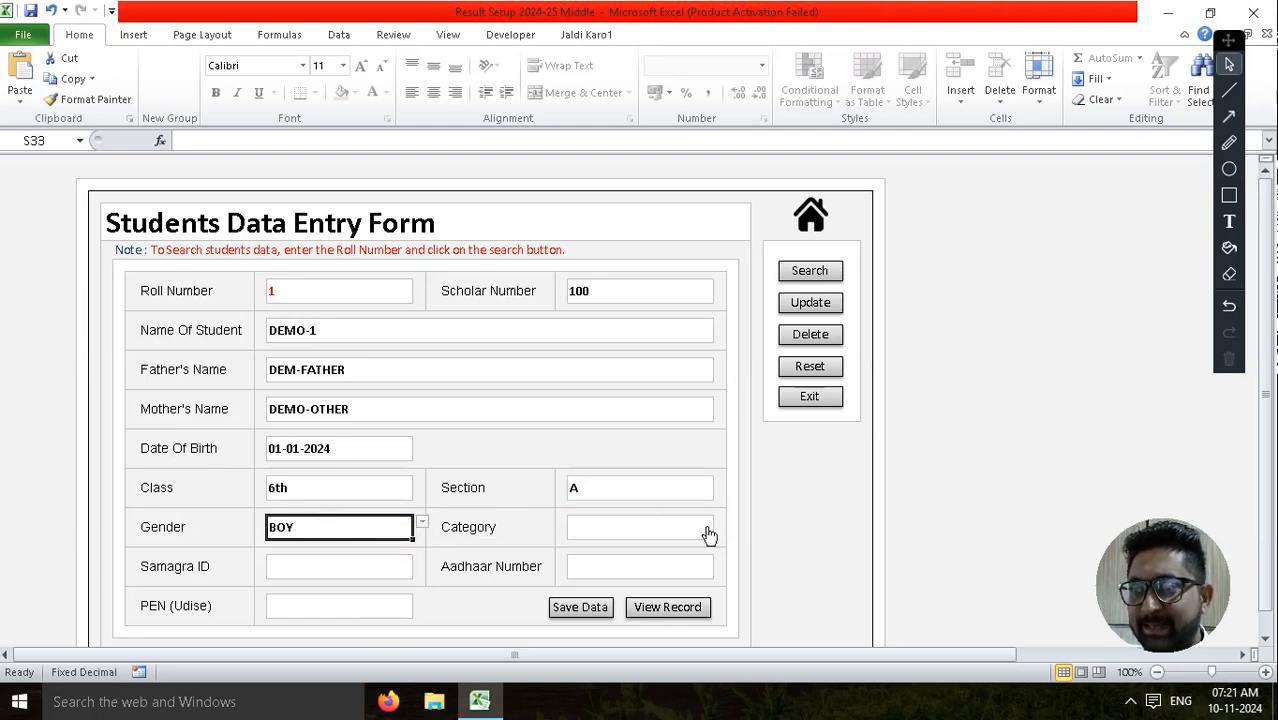
click(636, 526)
click(723, 524)
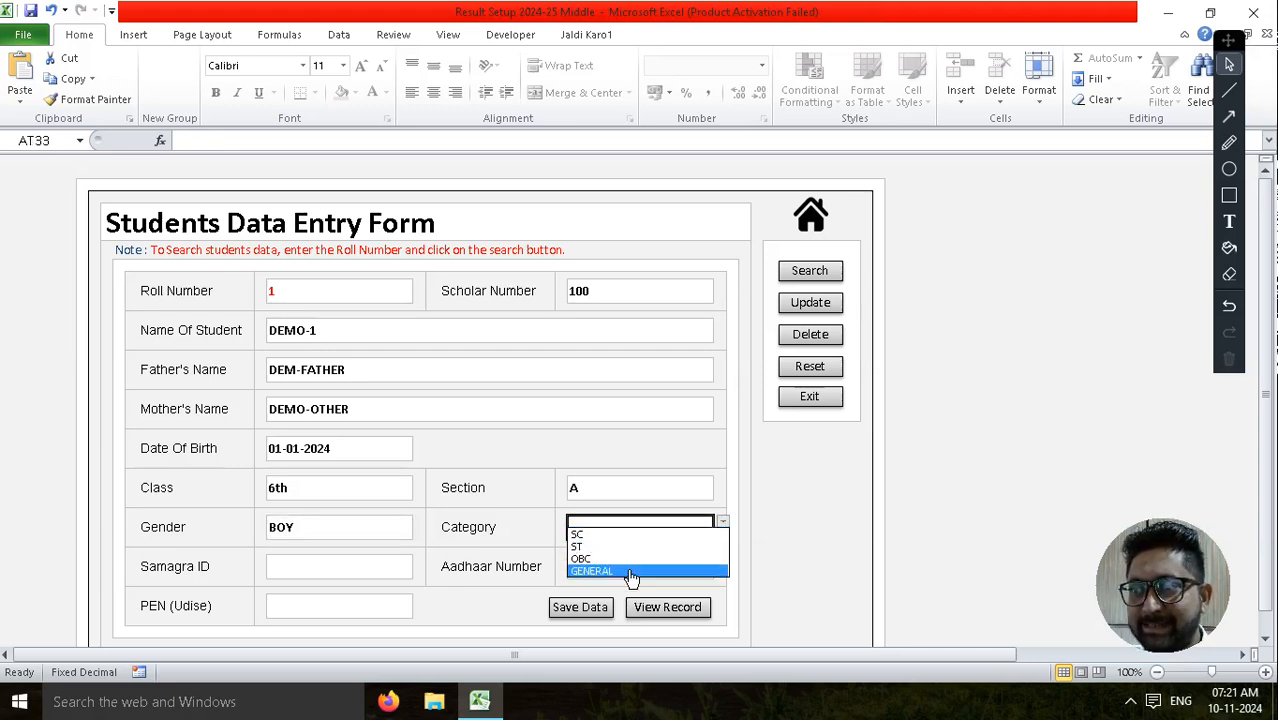
click(680, 563)
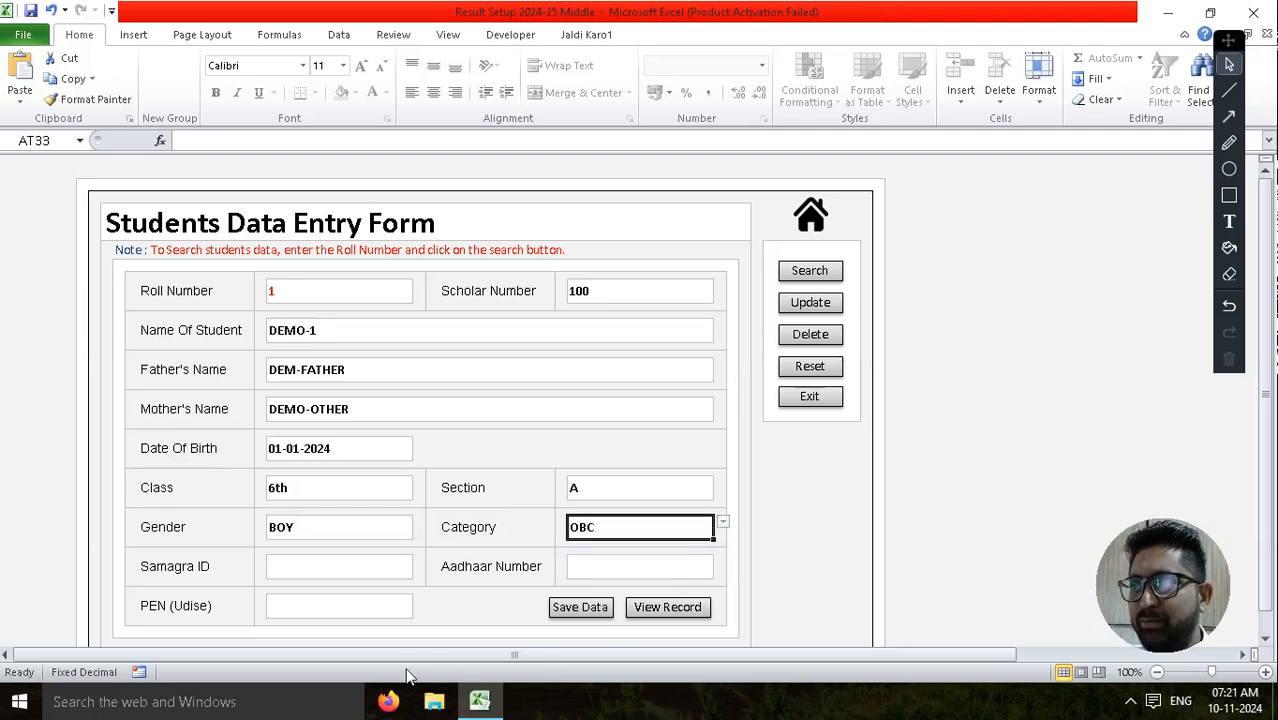
Step: Enter the student's Samagra ID in the data entry form
click(310, 570)
text(12)
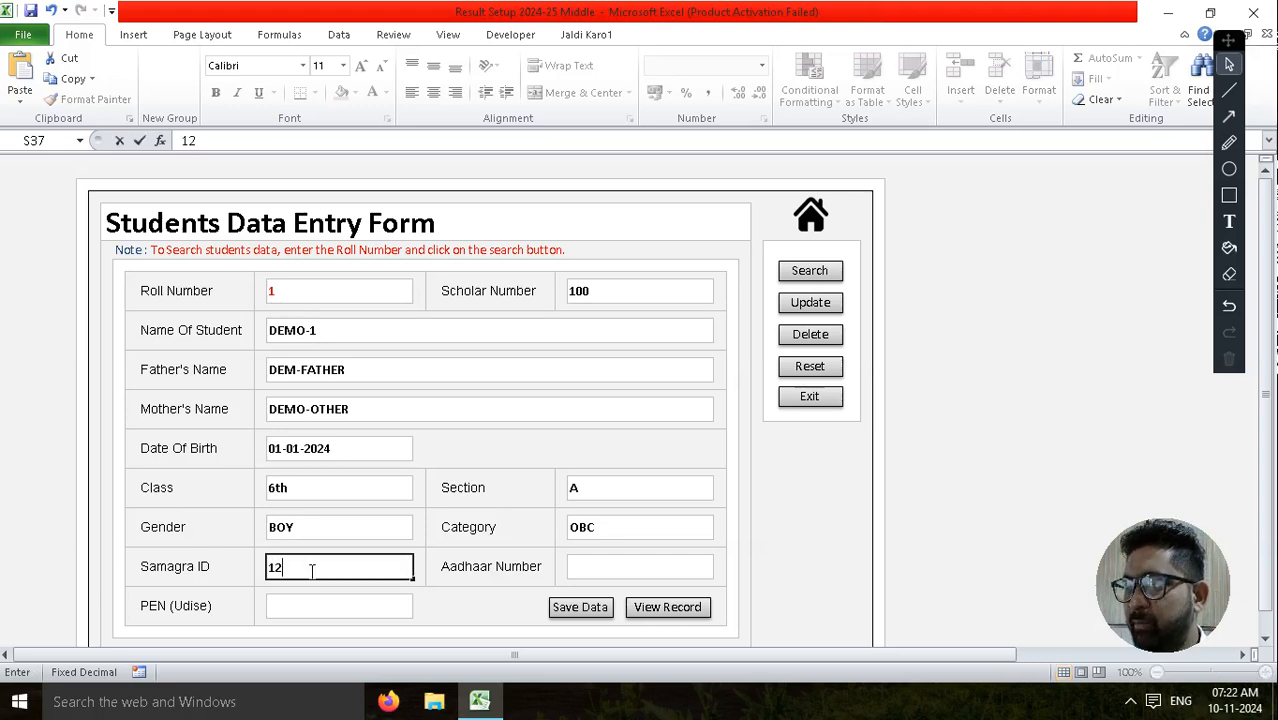
text(3456789)
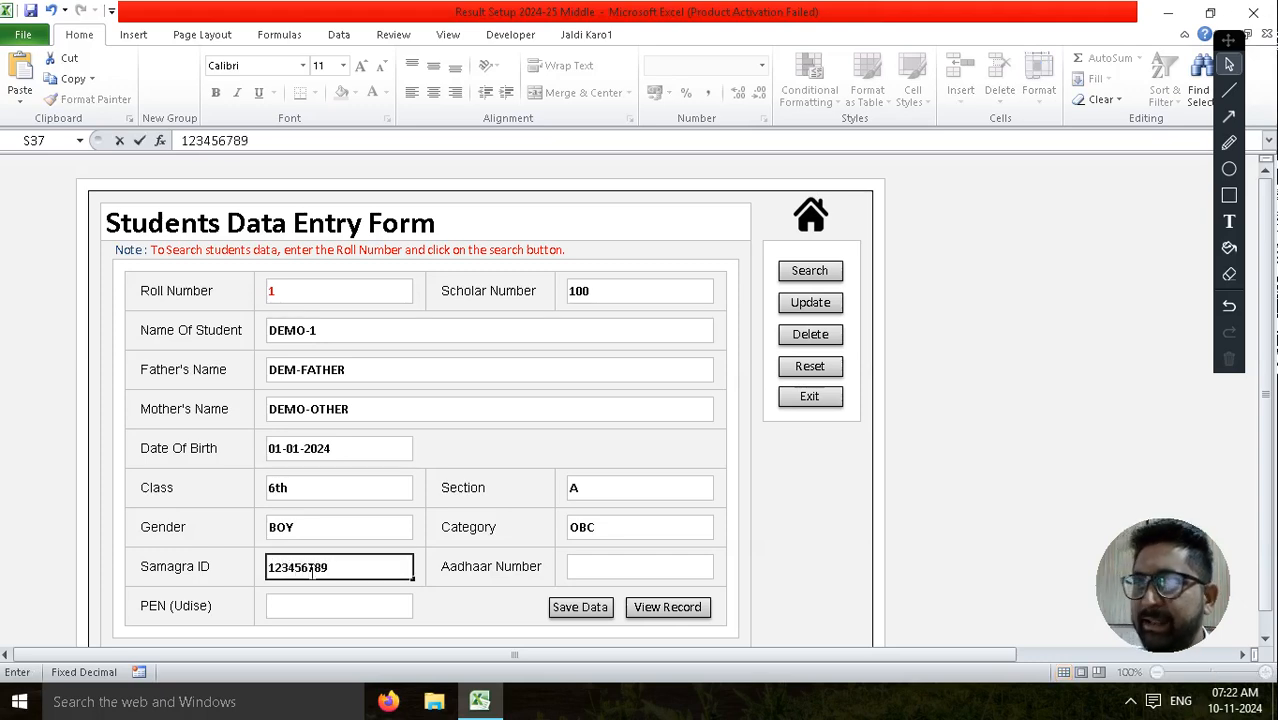
key(ctrl+Return)
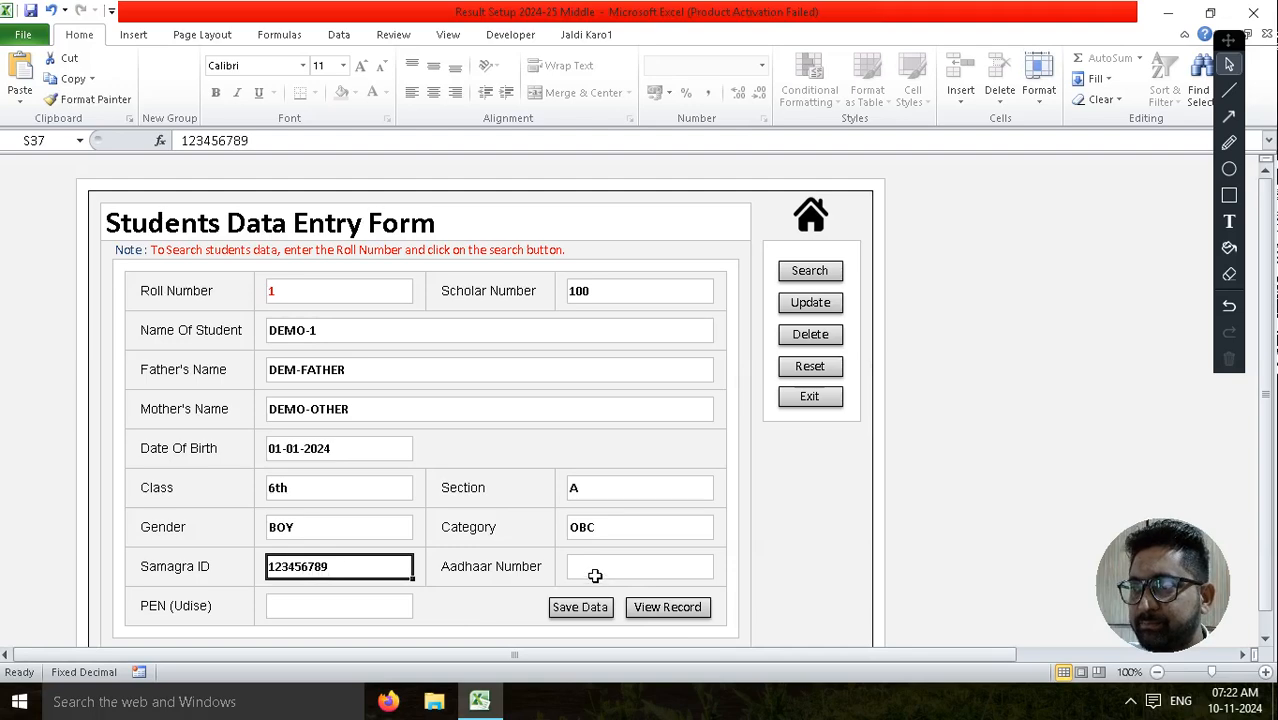
Step: Enter the student's 12-digit Aadhaar number
click(595, 575)
text(12)
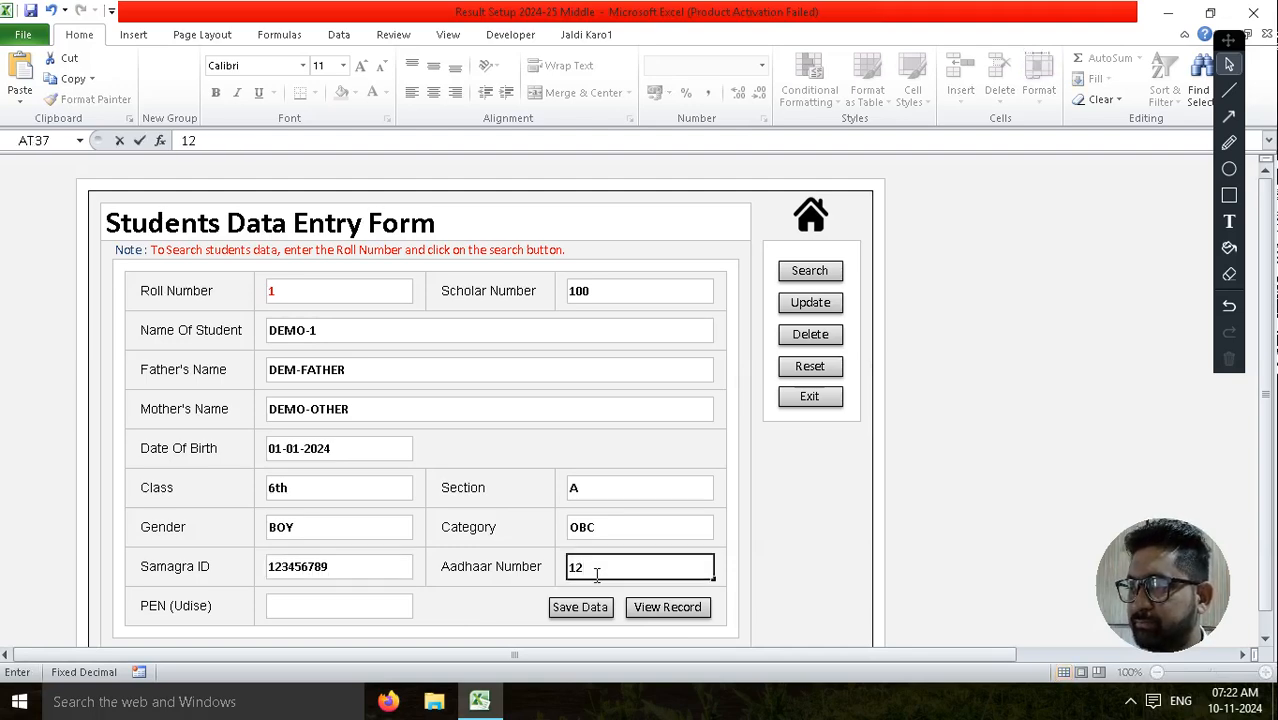
text(223)
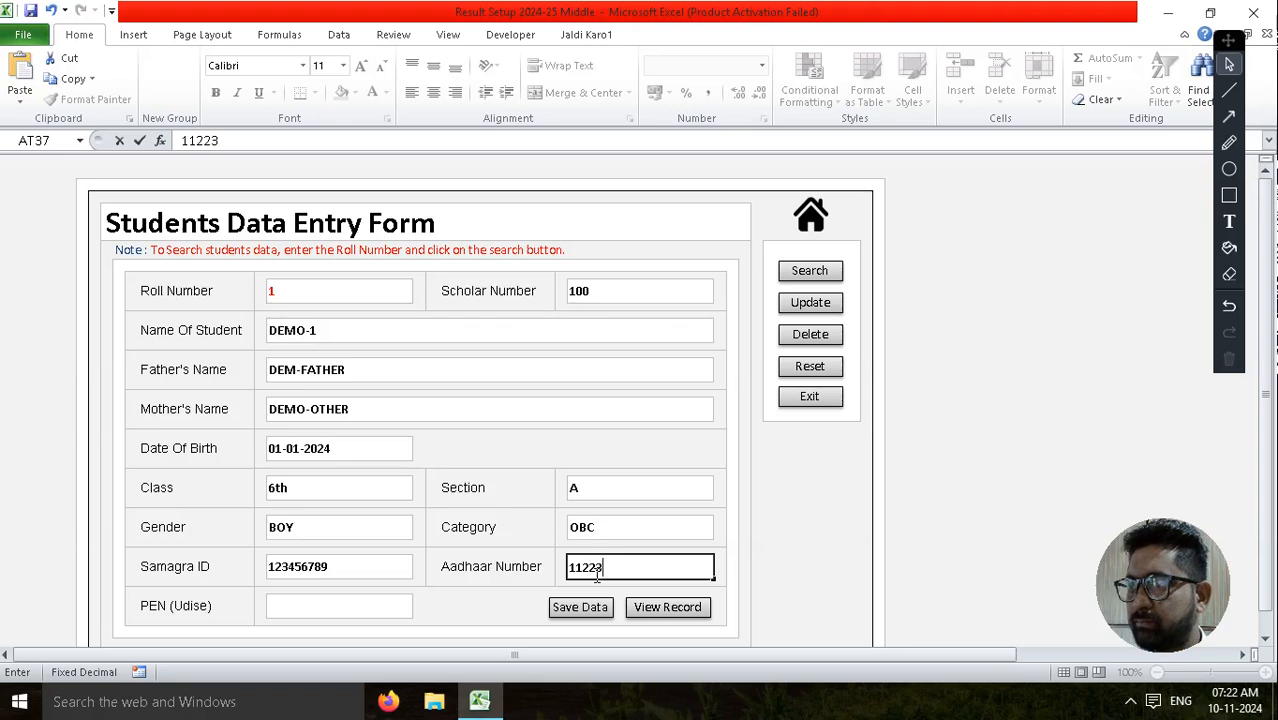
text(3445566)
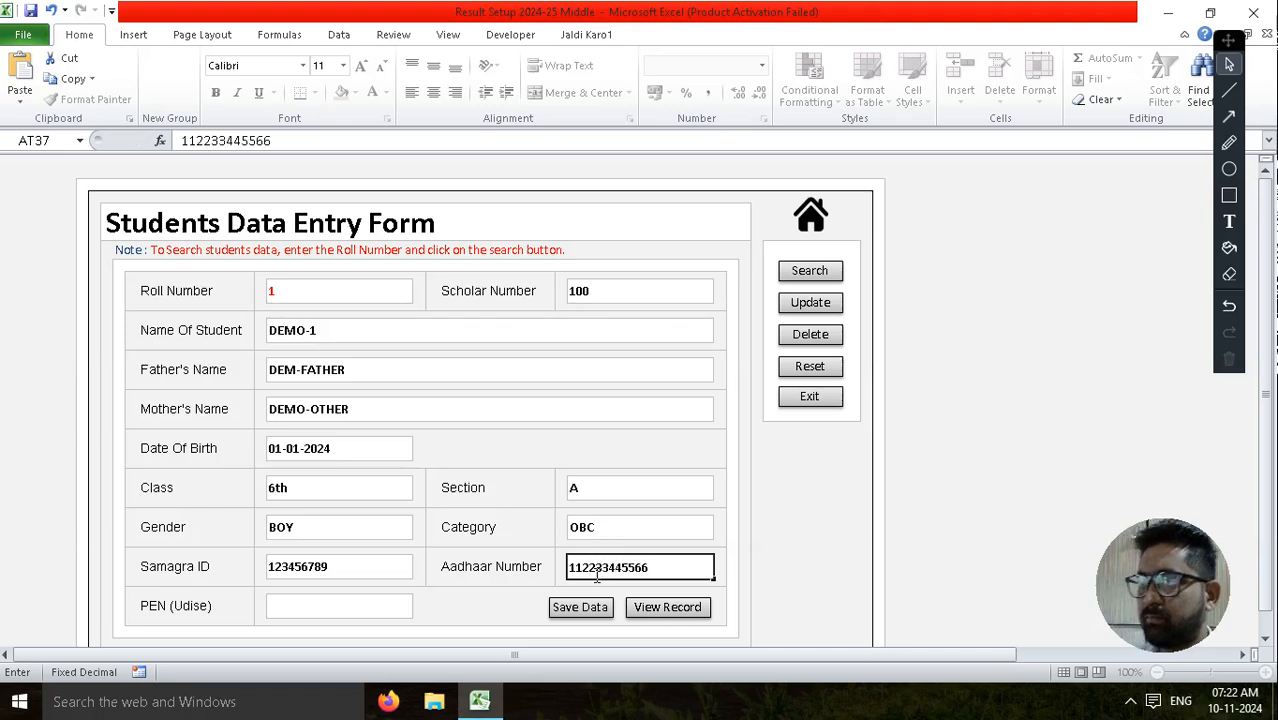
key(Return)
Step: Enter the student's PEN (Udise) number
click(336, 604)
text(12)
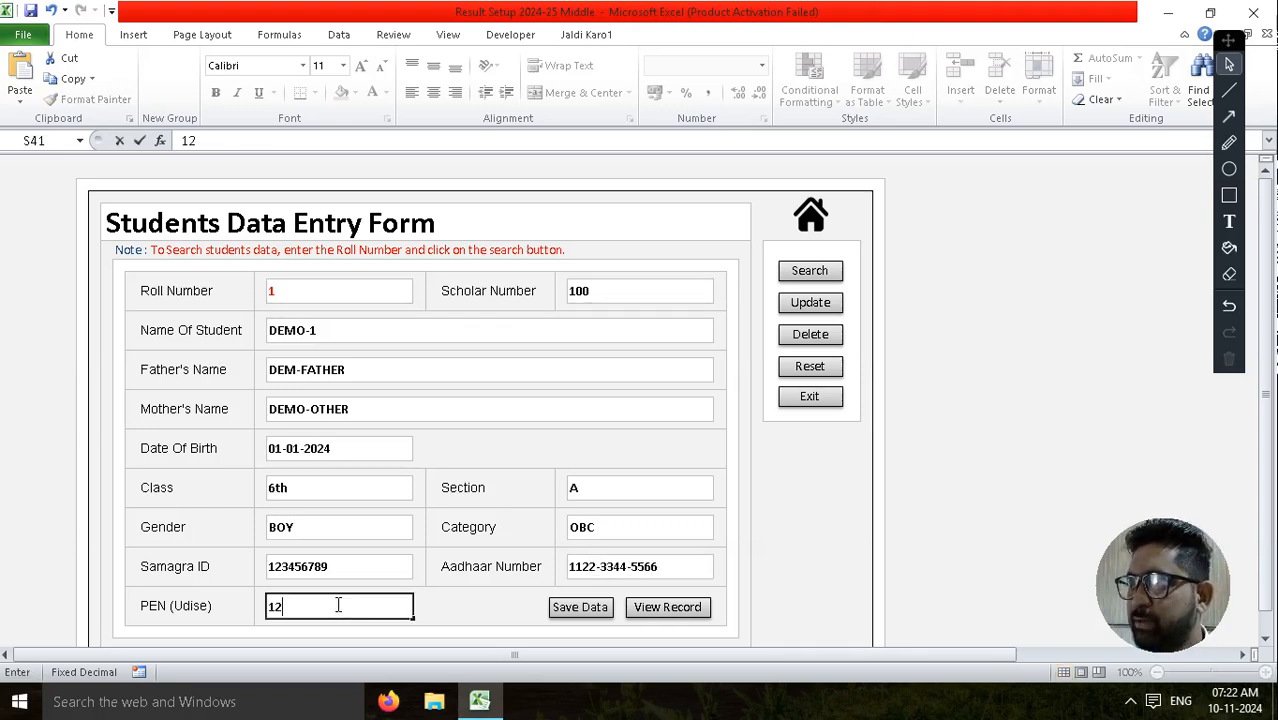
text(345678912)
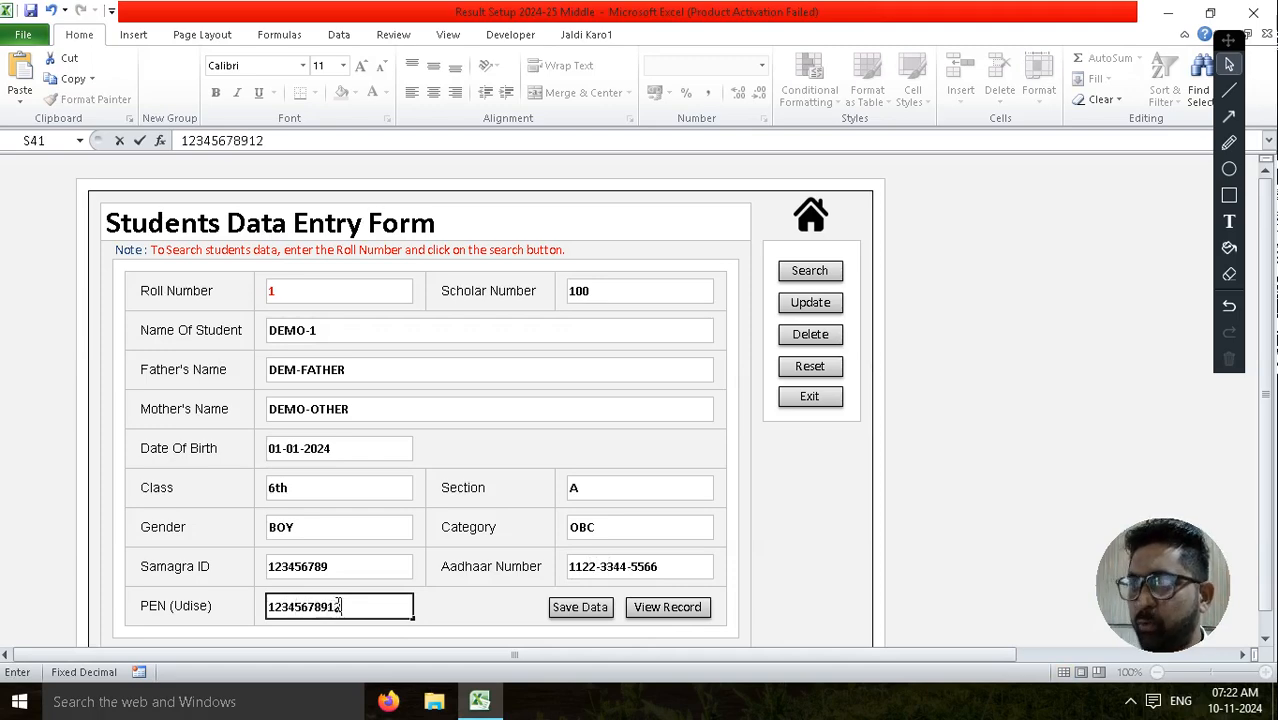
click(371, 607)
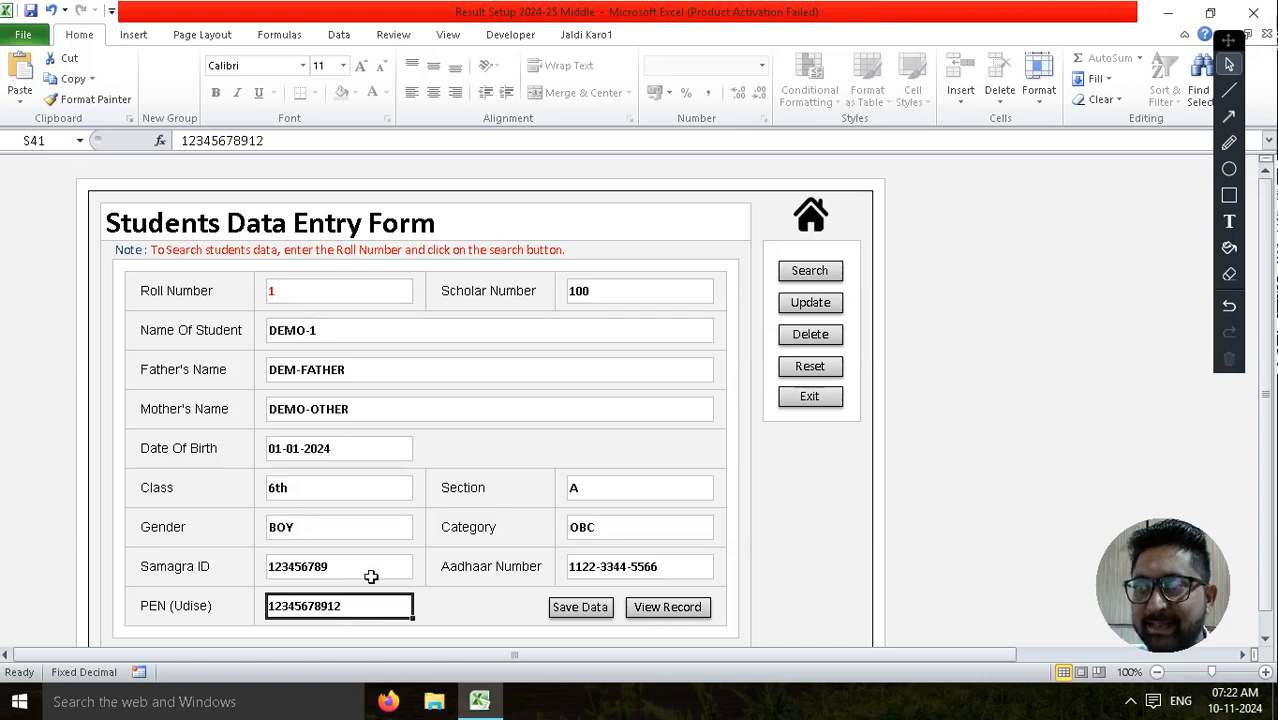
Step: Save the completed student entry and dismiss the message
click(577, 609)
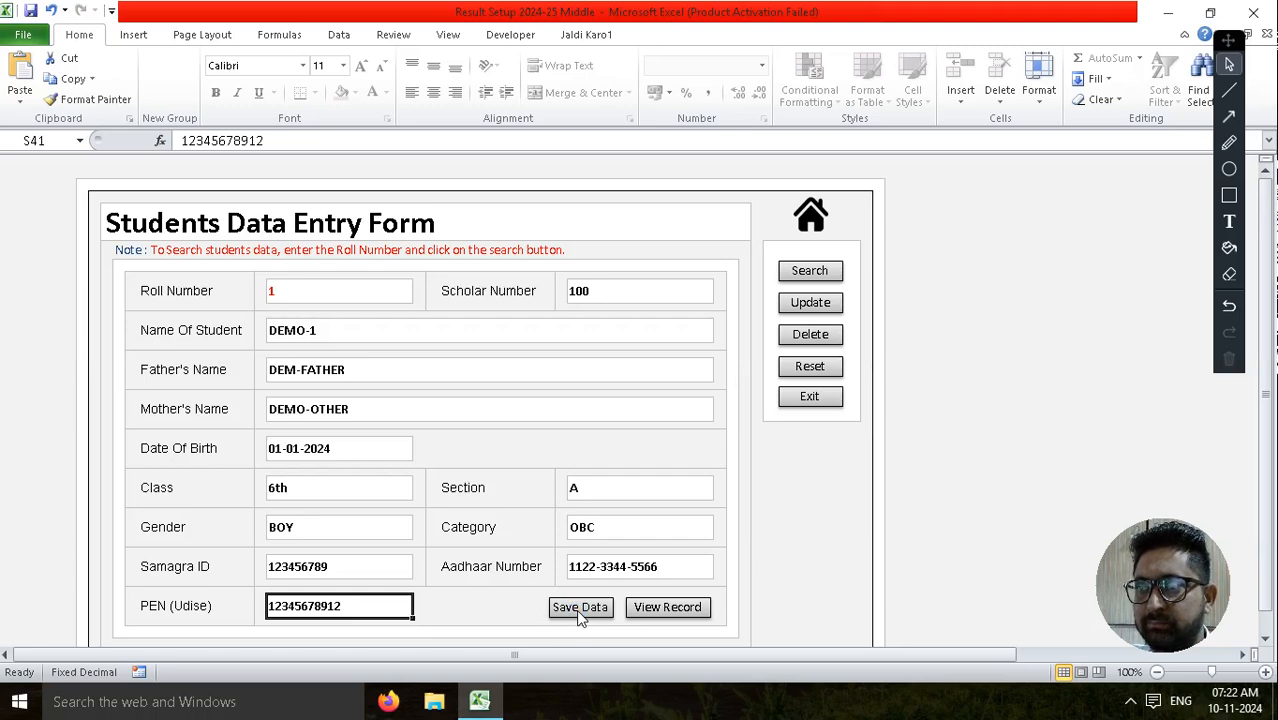
drag(625, 320, 486, 328)
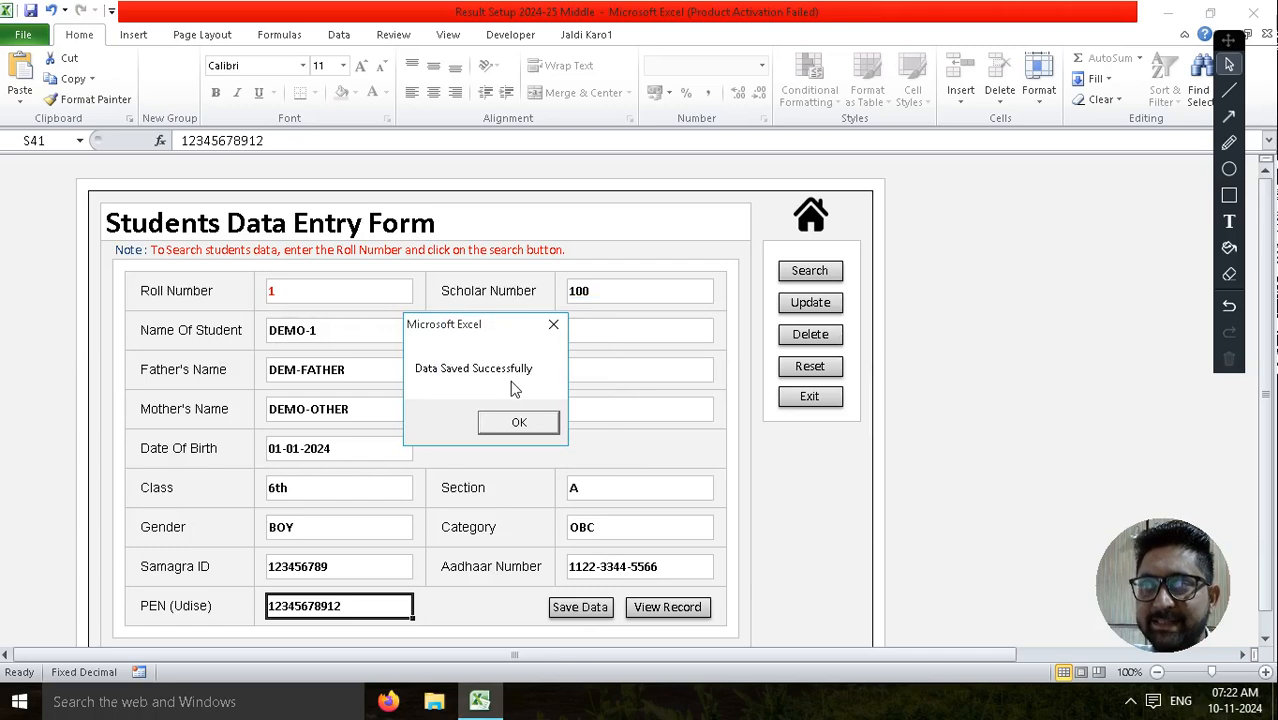
click(517, 421)
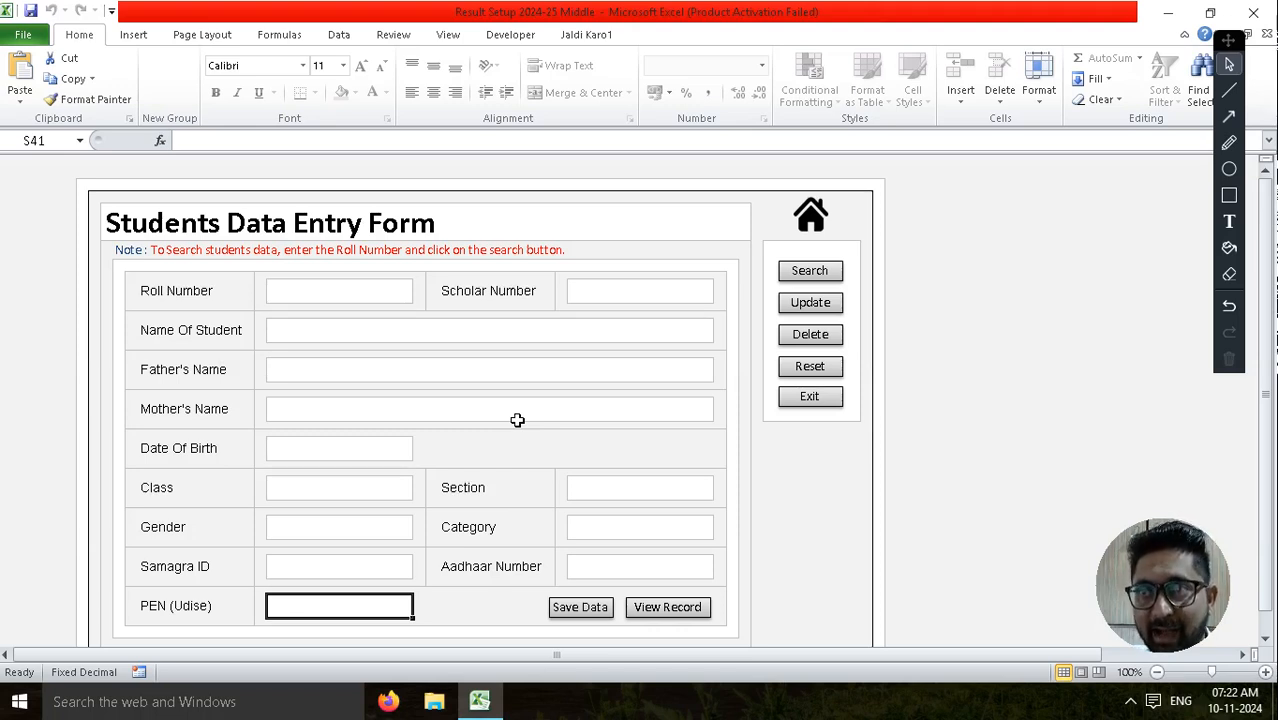
Step: Open the Students General Record and review the saved row for roll number 1 across all columns
click(662, 615)
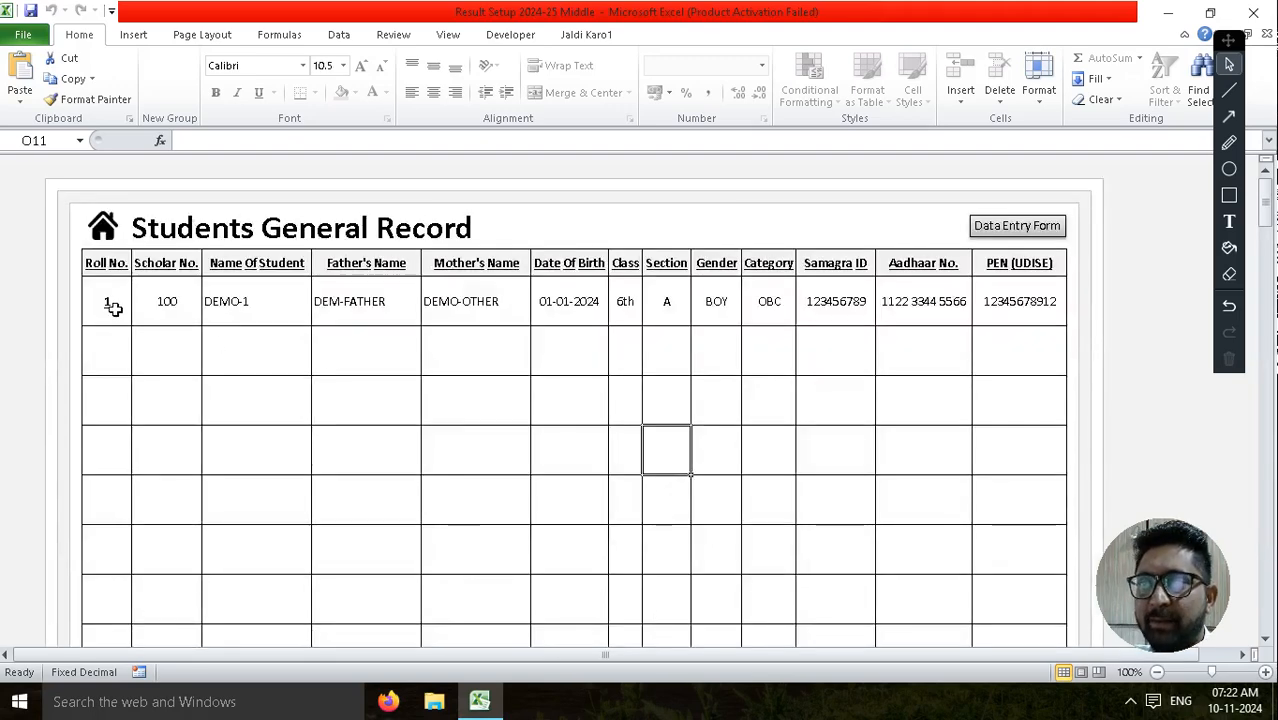
drag(106, 300, 984, 300)
click(995, 304)
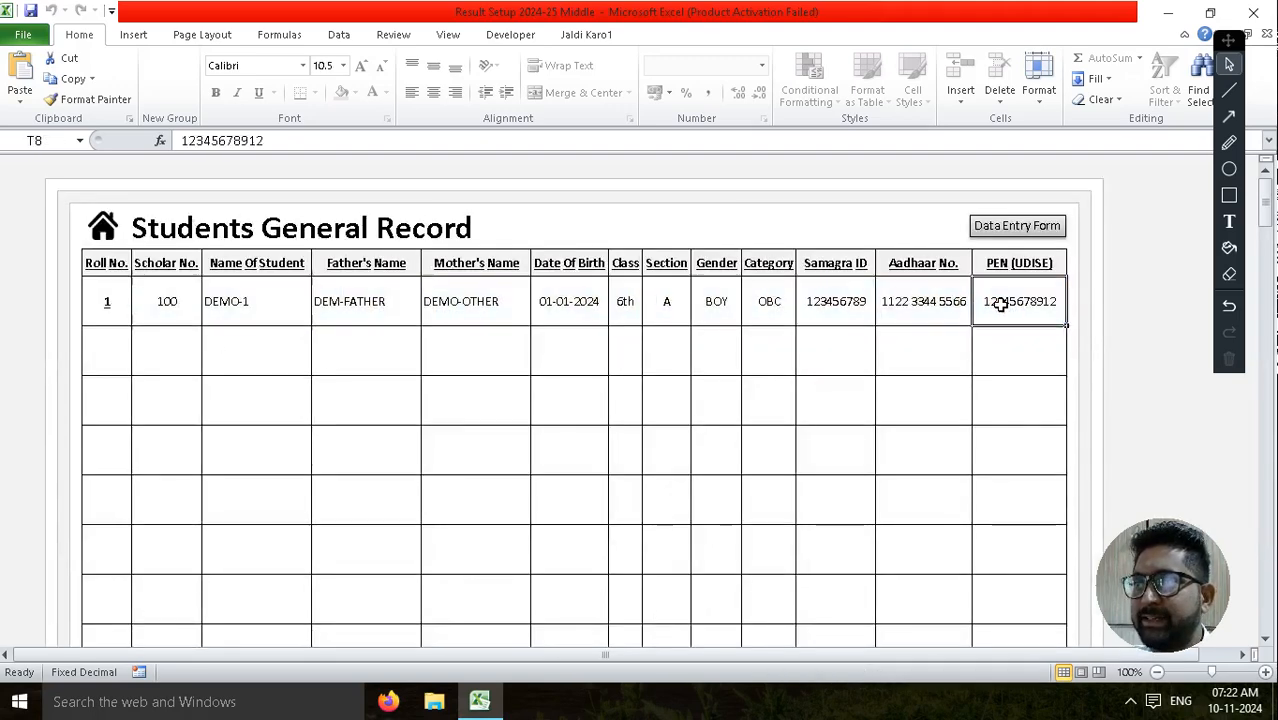
click(588, 310)
click(1004, 299)
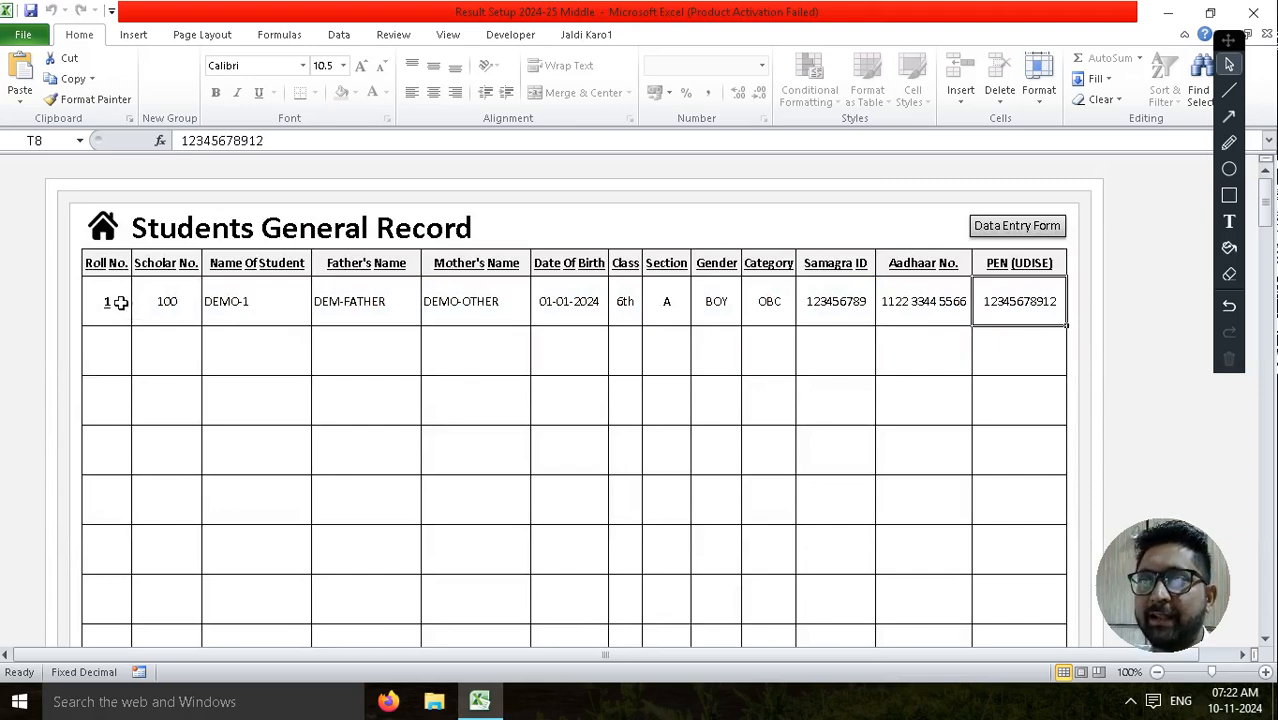
drag(120, 298, 1013, 290)
click(322, 371)
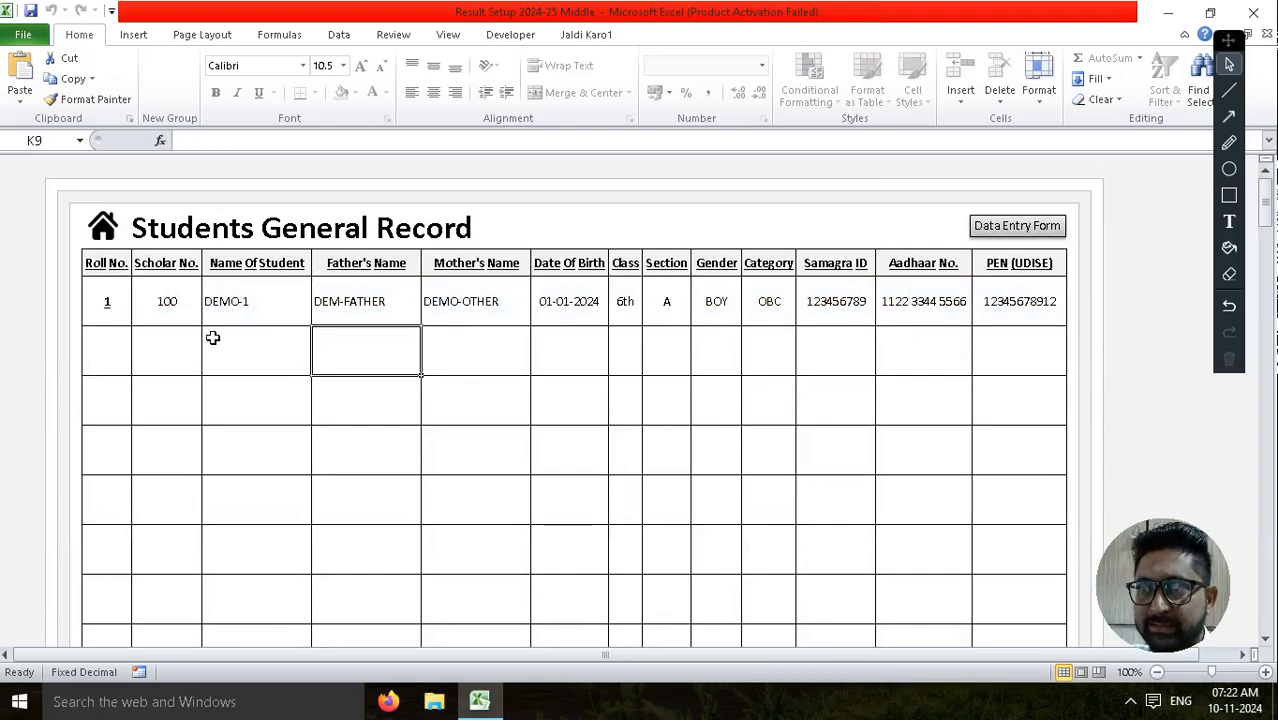
click(208, 337)
click(765, 300)
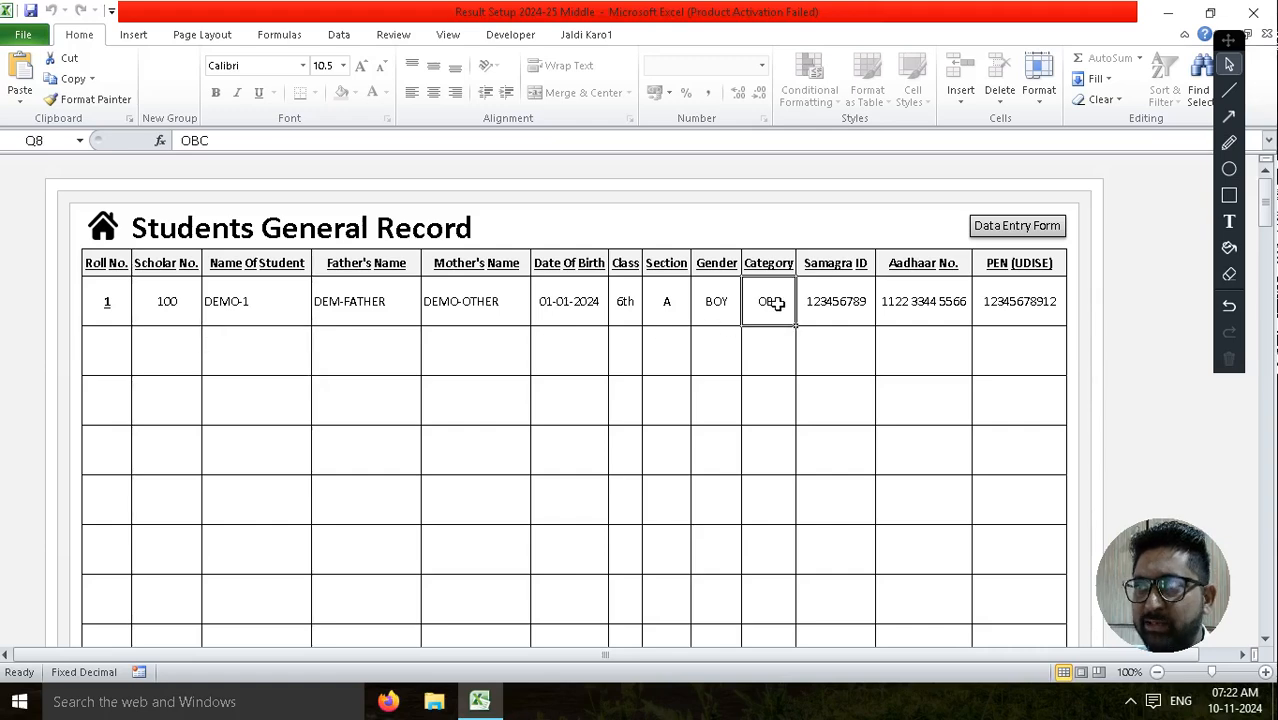
Step: Return to the Data Entry Form by way of the home page and search for the student with roll number 1
click(104, 228)
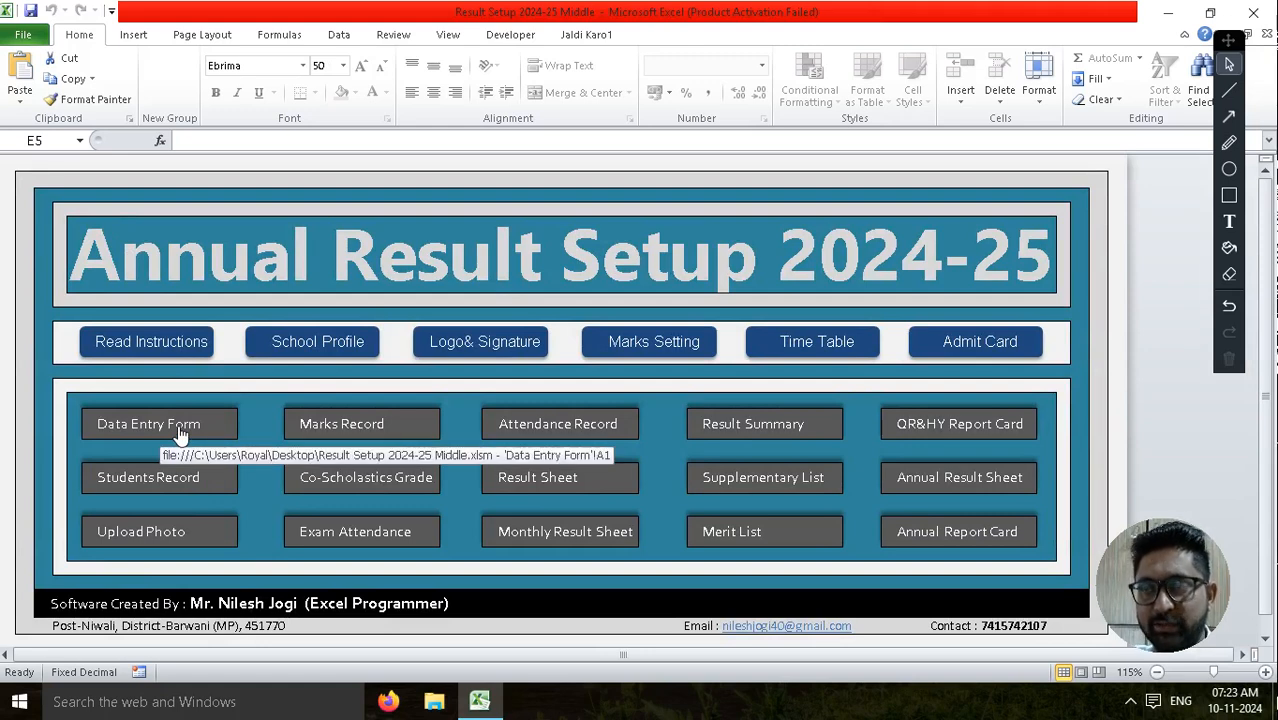
click(130, 432)
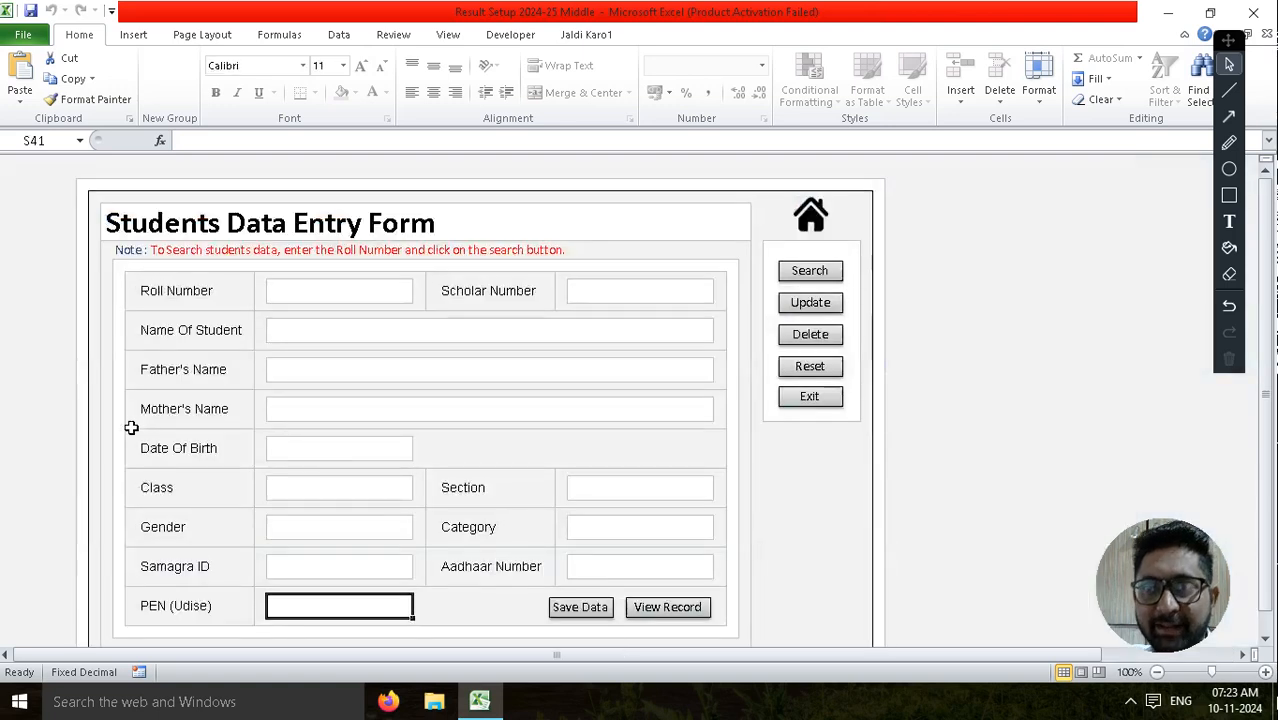
click(372, 282)
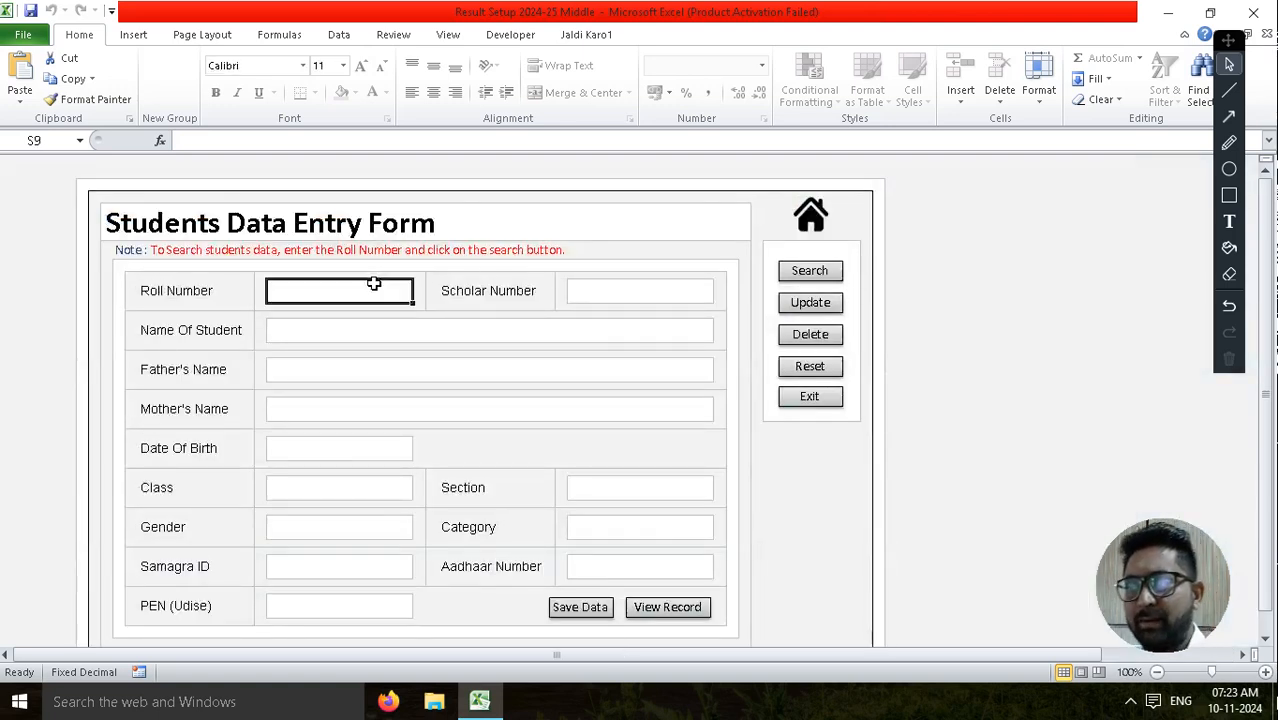
text(1)
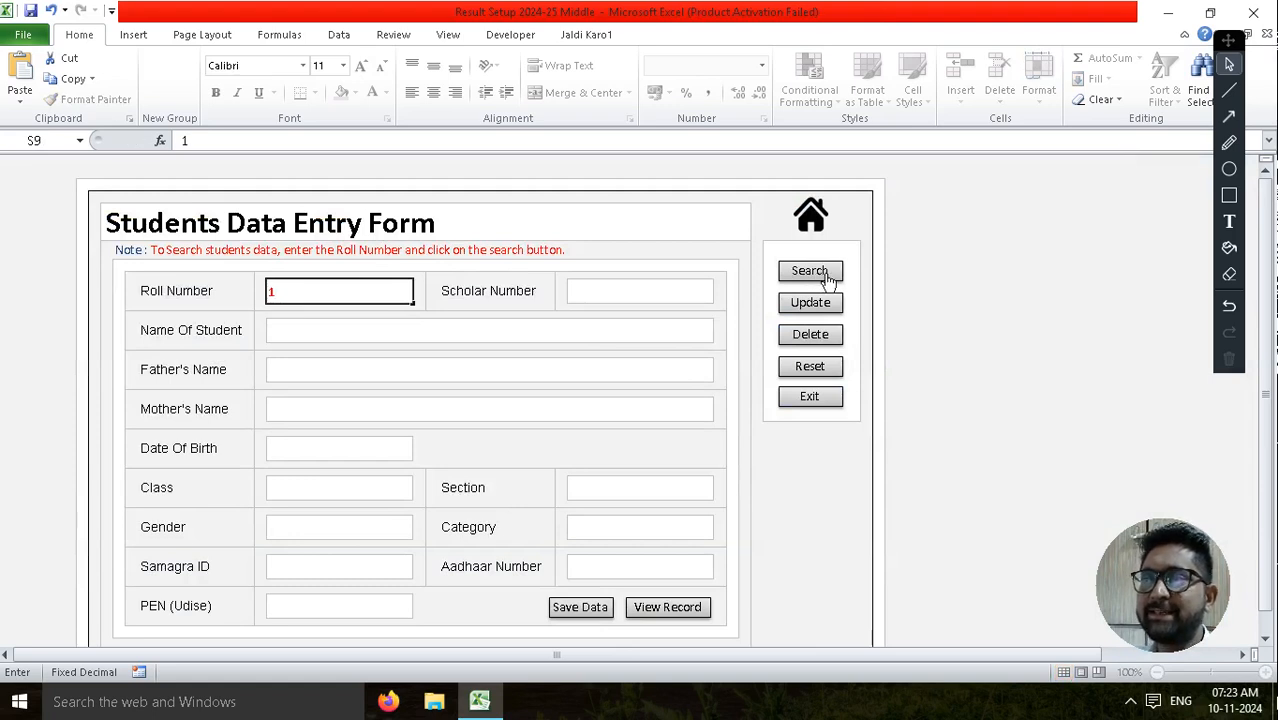
click(825, 272)
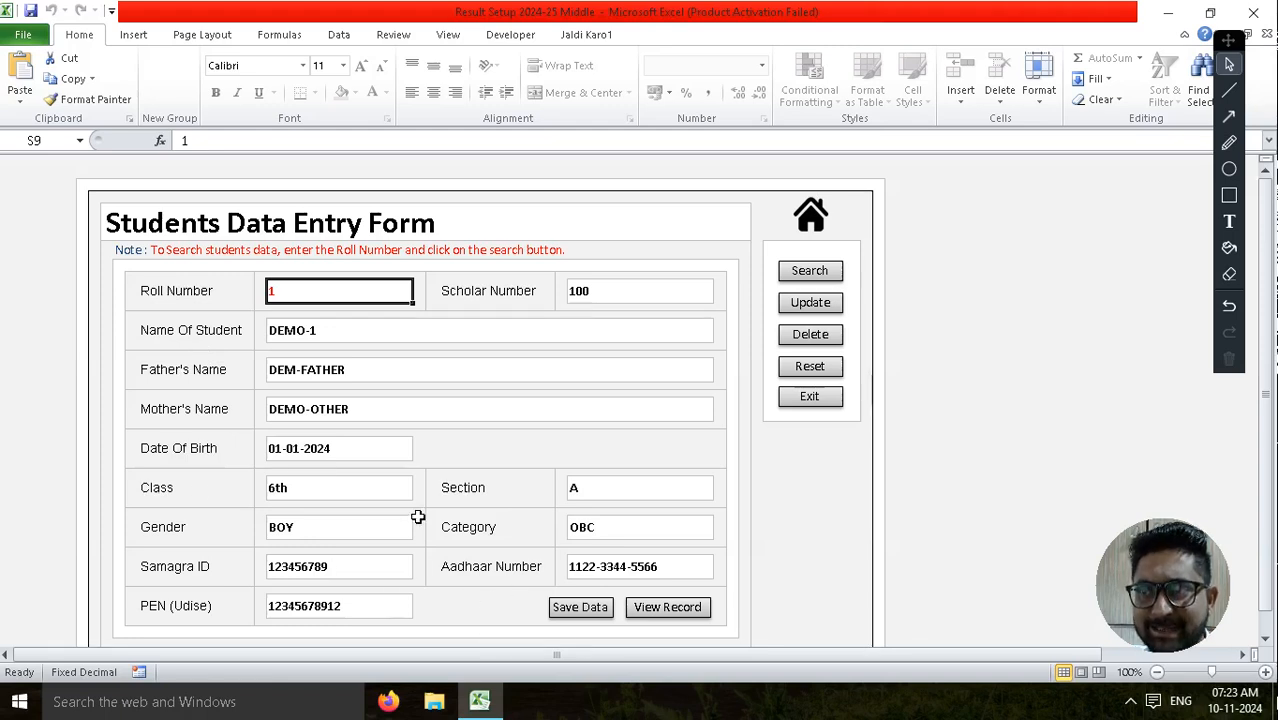
Step: Correct the father's name in the loaded record to DEMO-FATHER
click(326, 375)
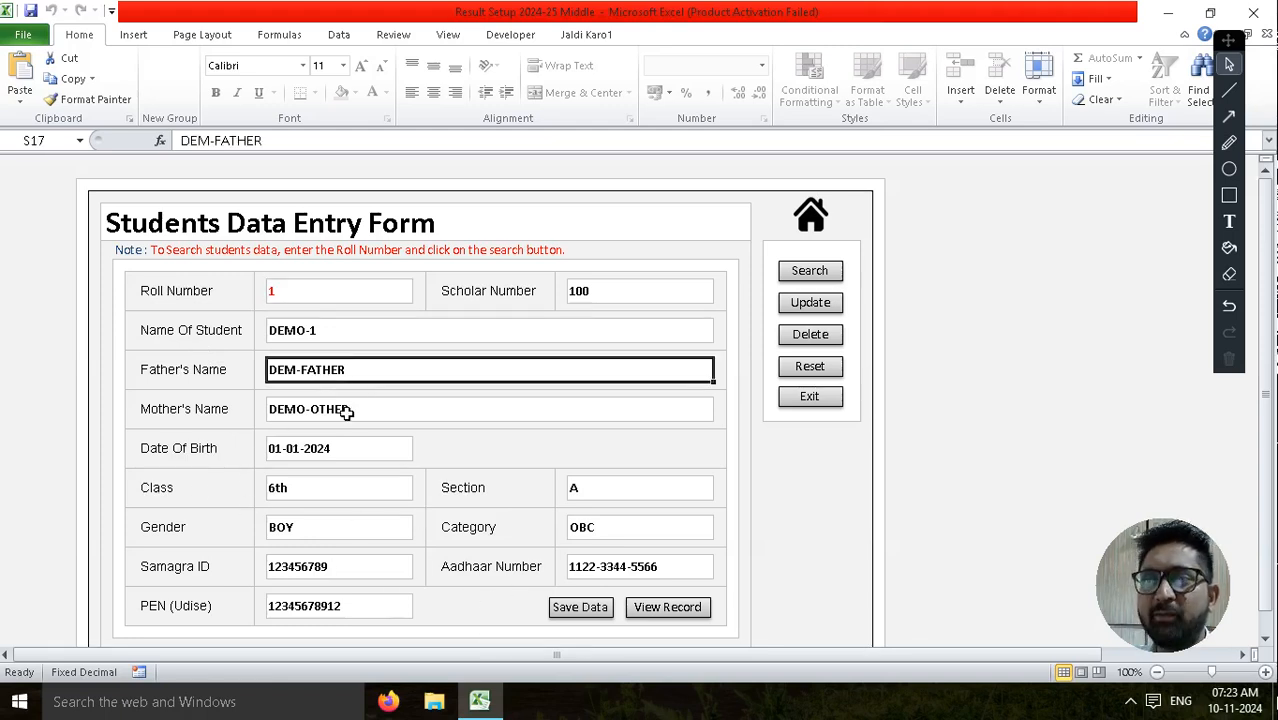
double_click(293, 369)
text(O)
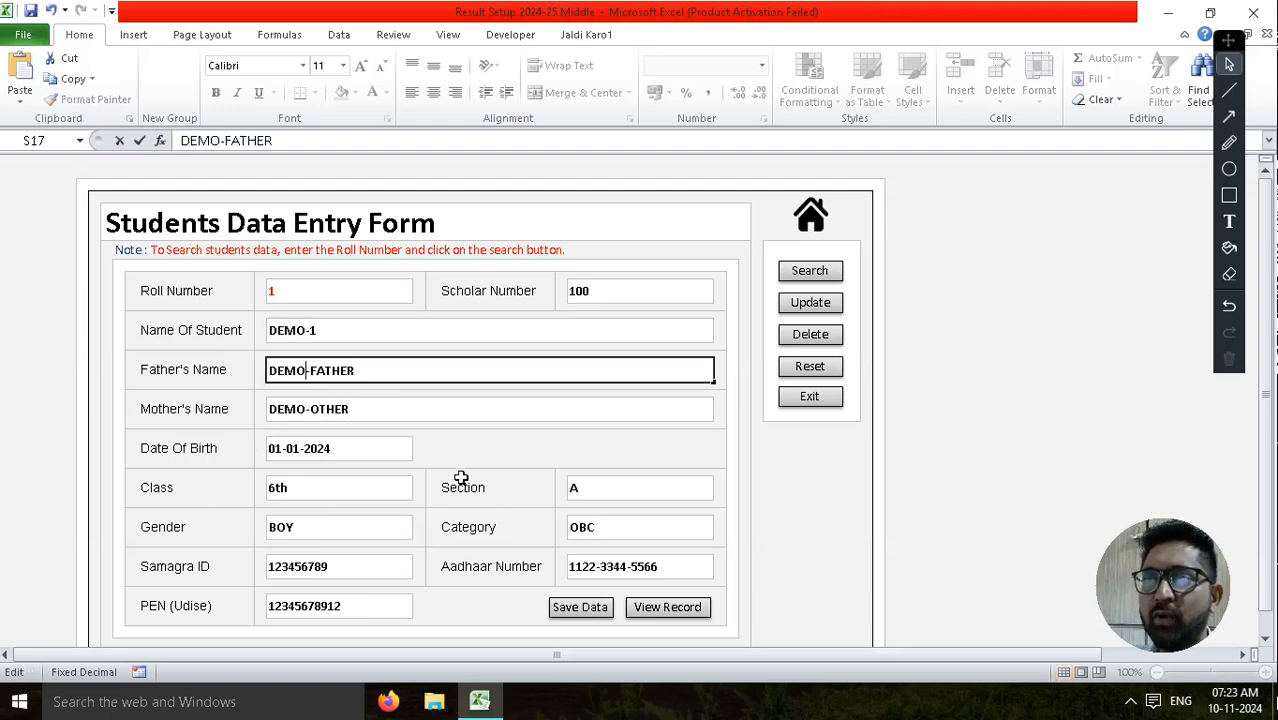
click(645, 506)
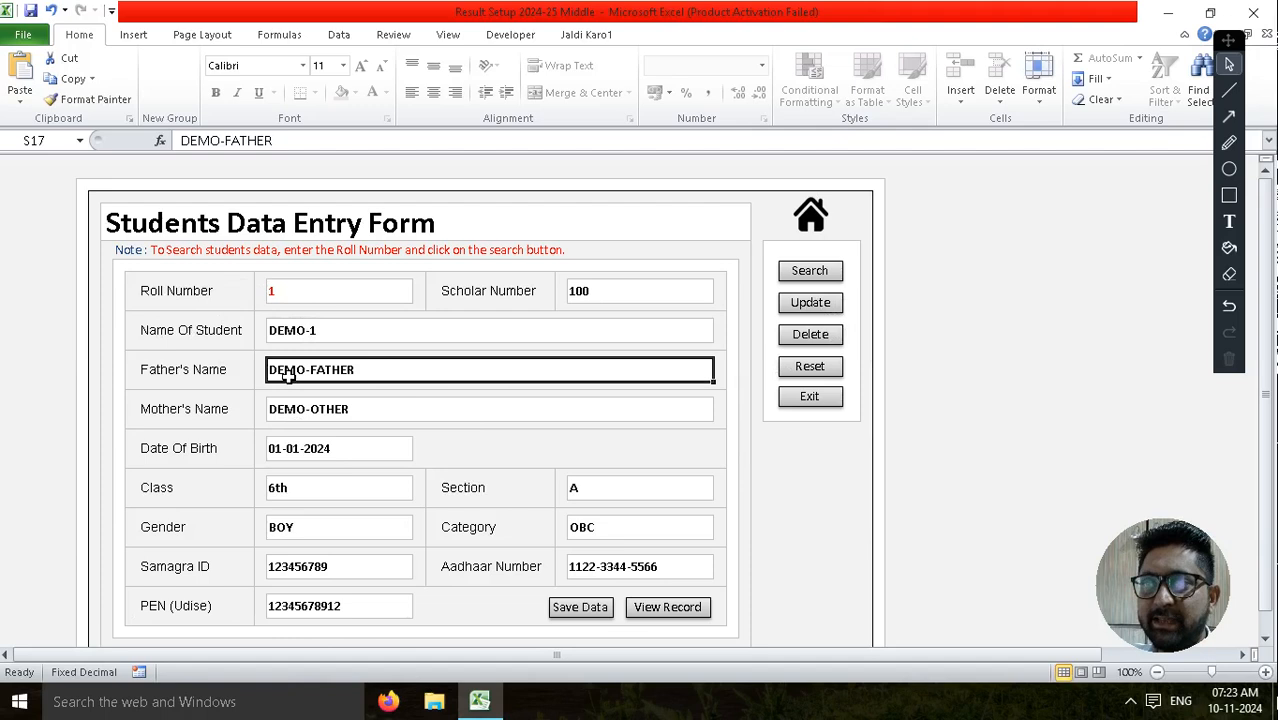
Step: Update the stored record for roll number 1 with the corrected form data
click(813, 301)
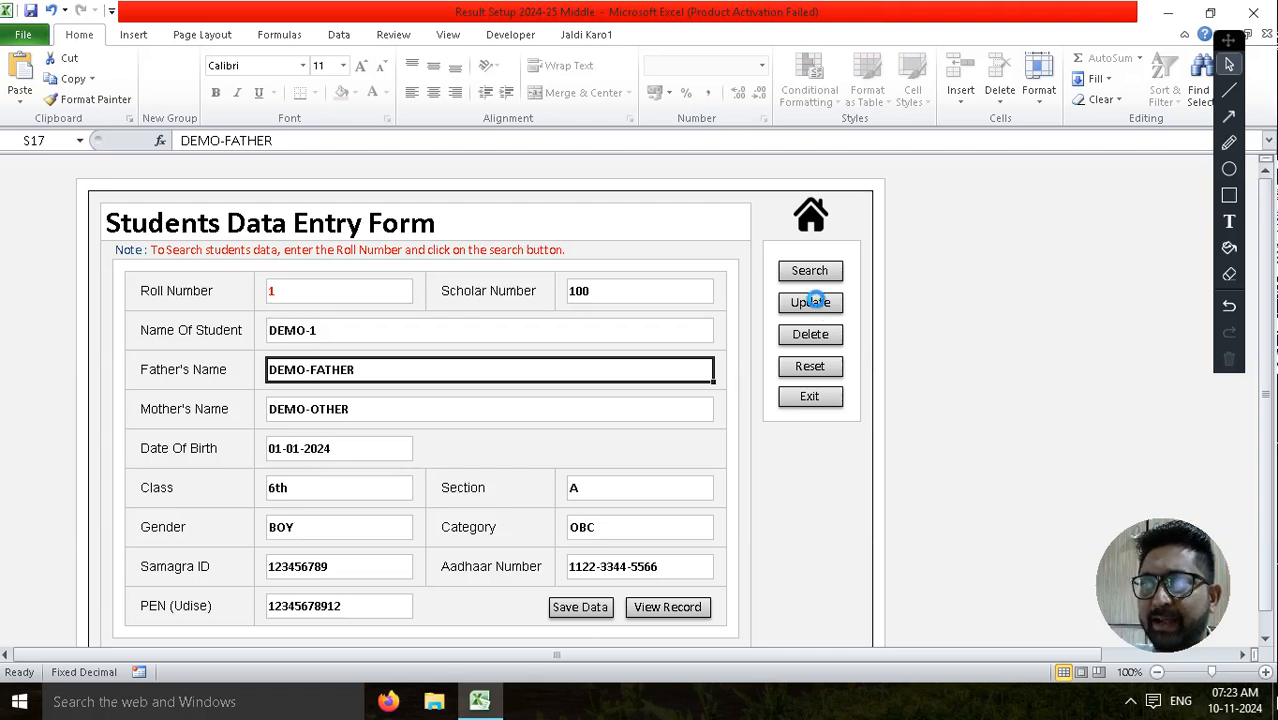
click(816, 303)
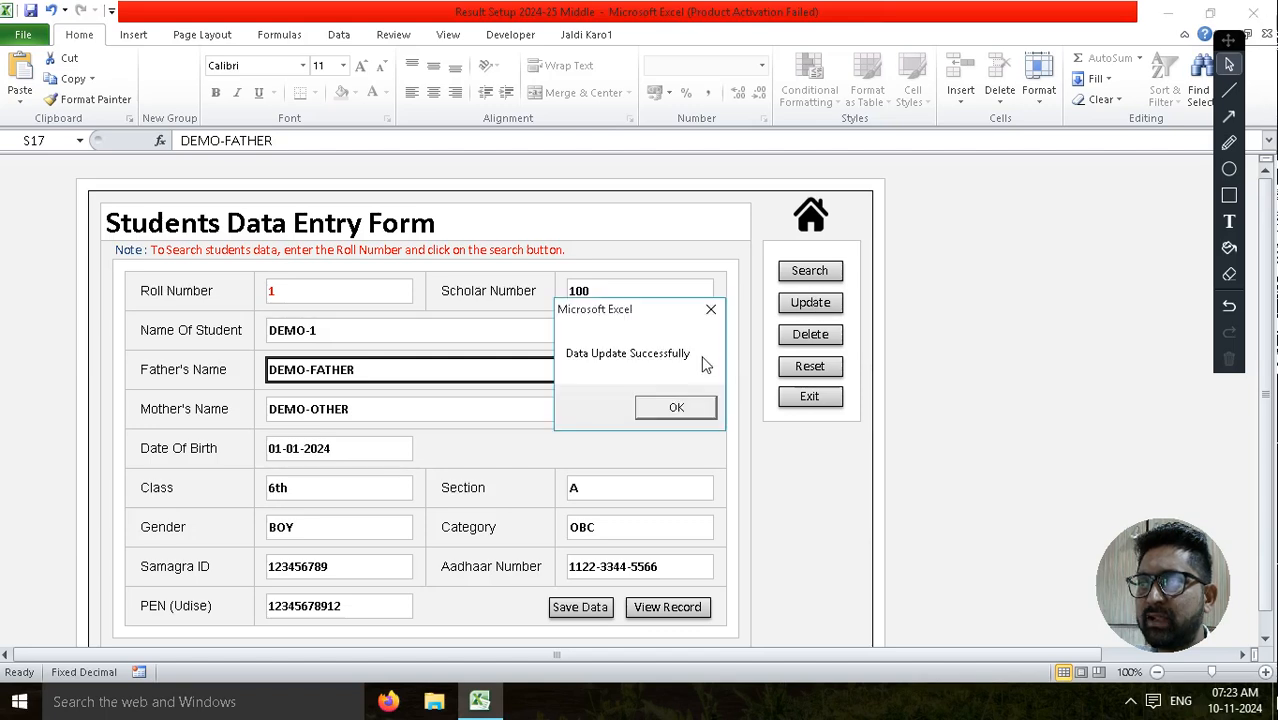
drag(631, 316, 466, 309)
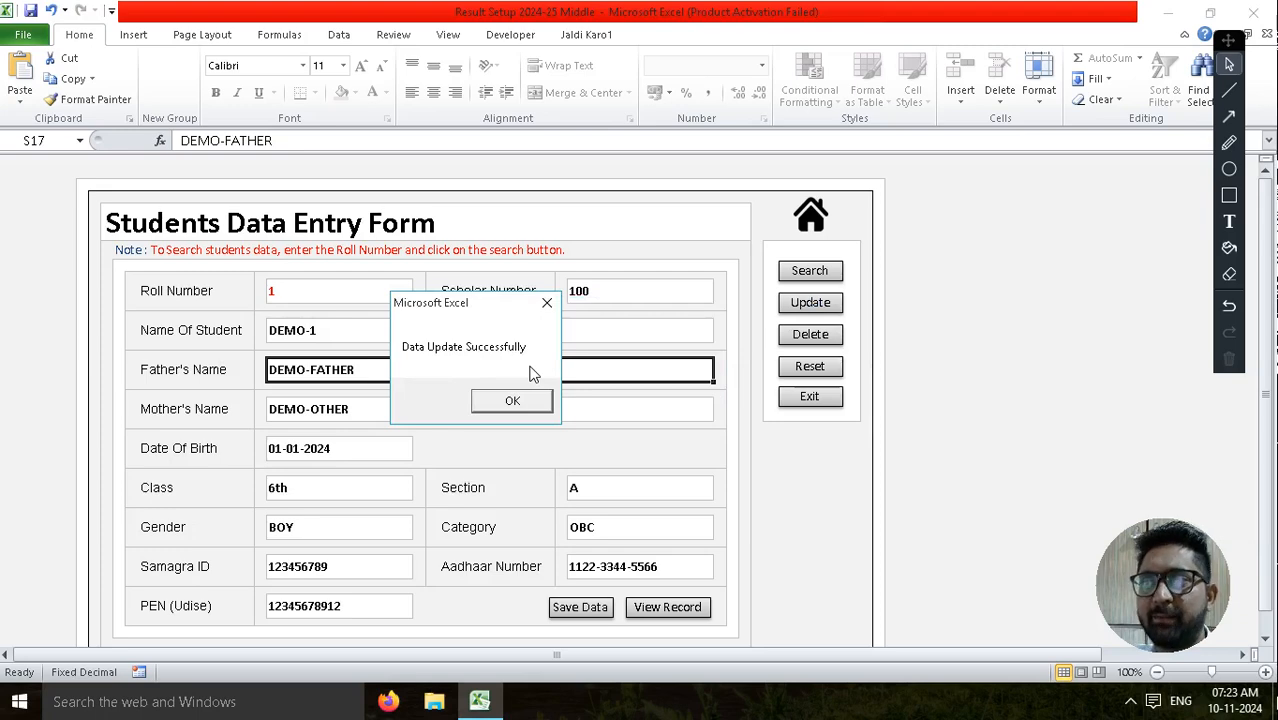
Step: Open the Students General Record and check the updated father's name for roll number 1
click(520, 403)
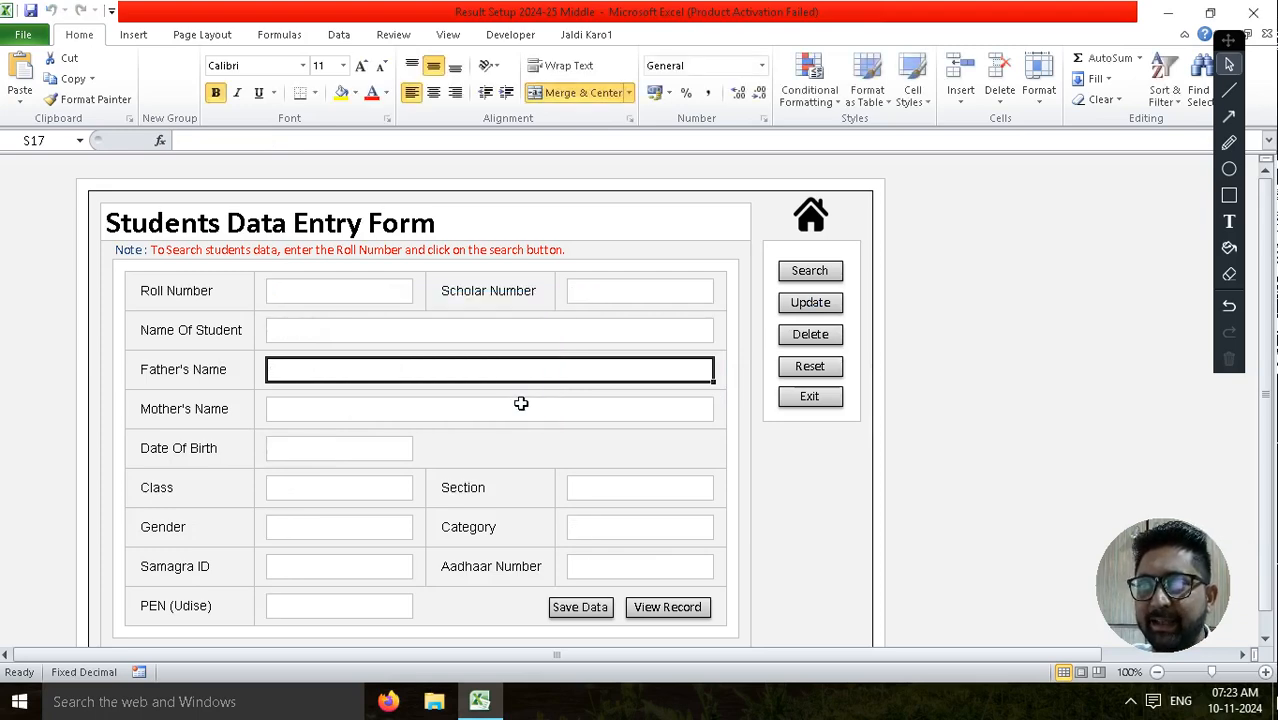
click(662, 608)
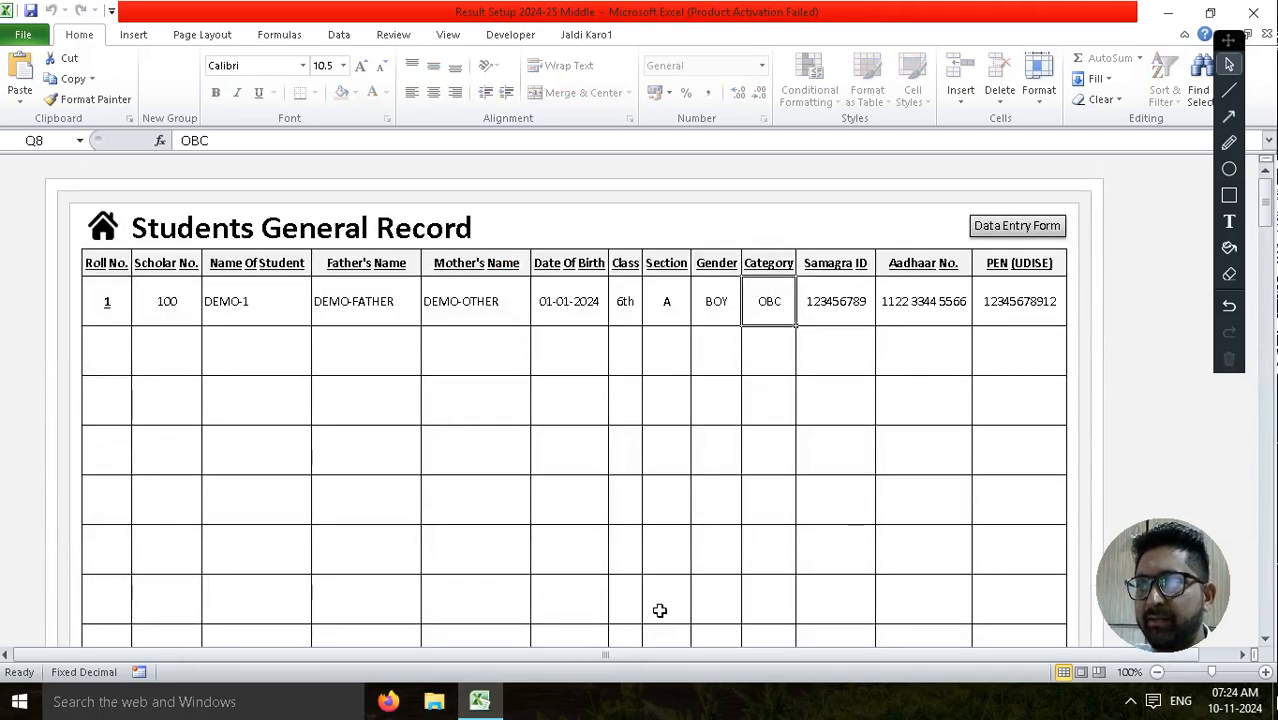
click(348, 315)
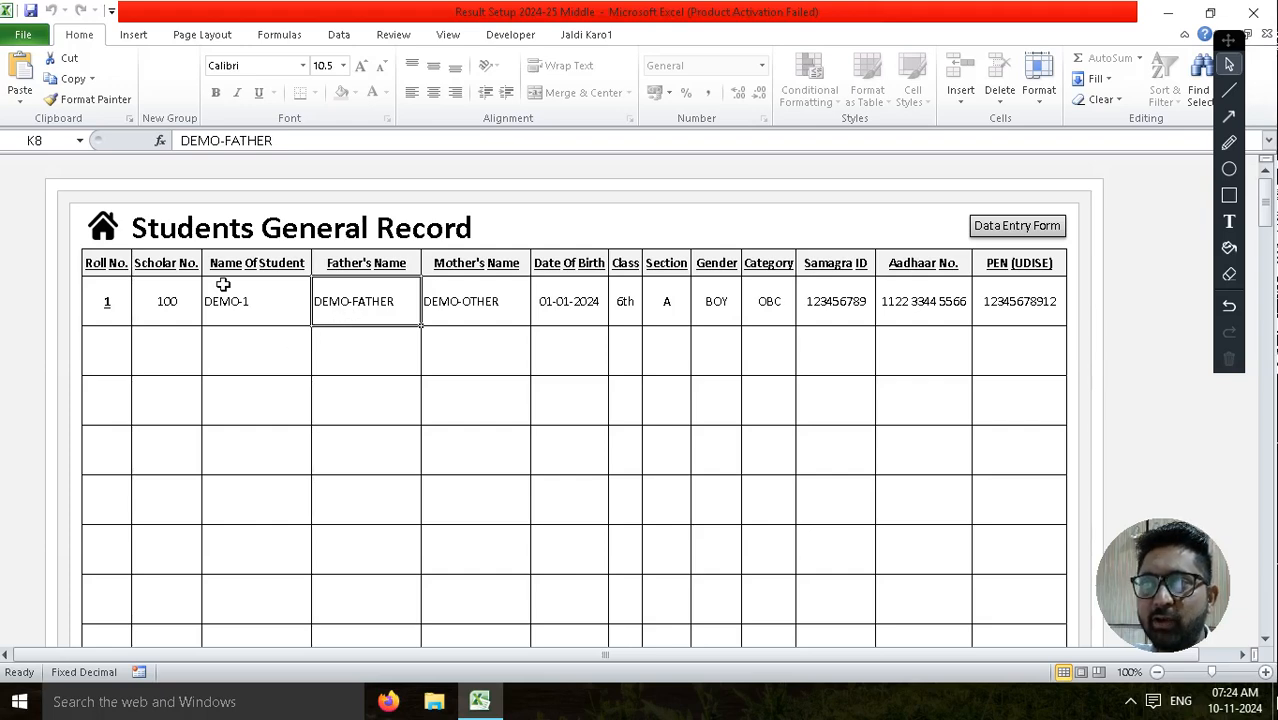
Step: Return to the Data Entry Form by way of the home page and enter 2 as roll number, student's name and father's name
click(100, 228)
click(165, 422)
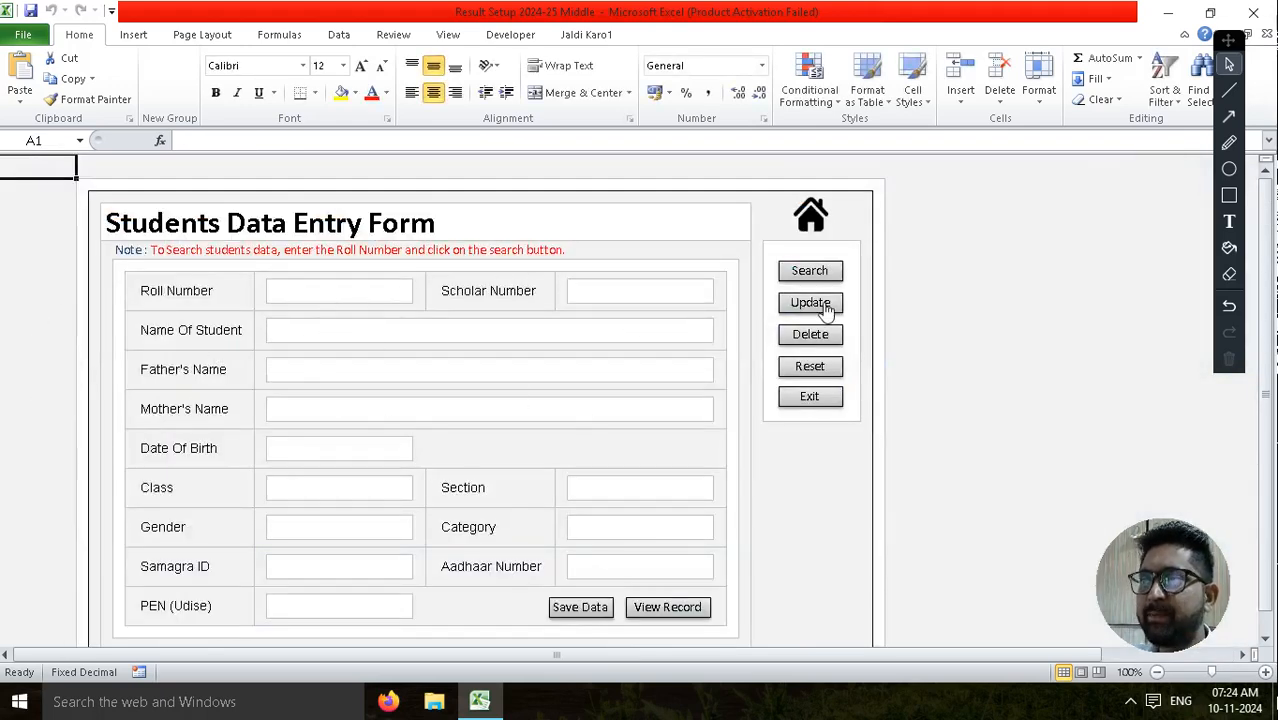
click(390, 296)
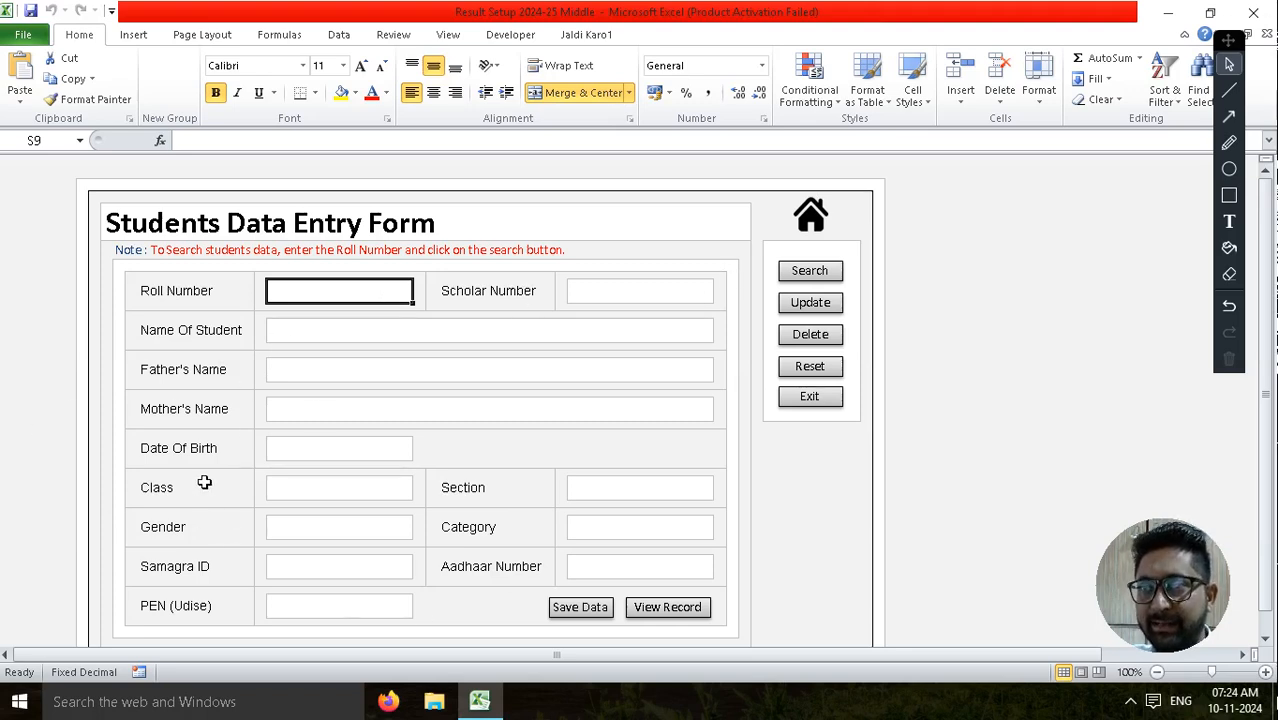
click(172, 290)
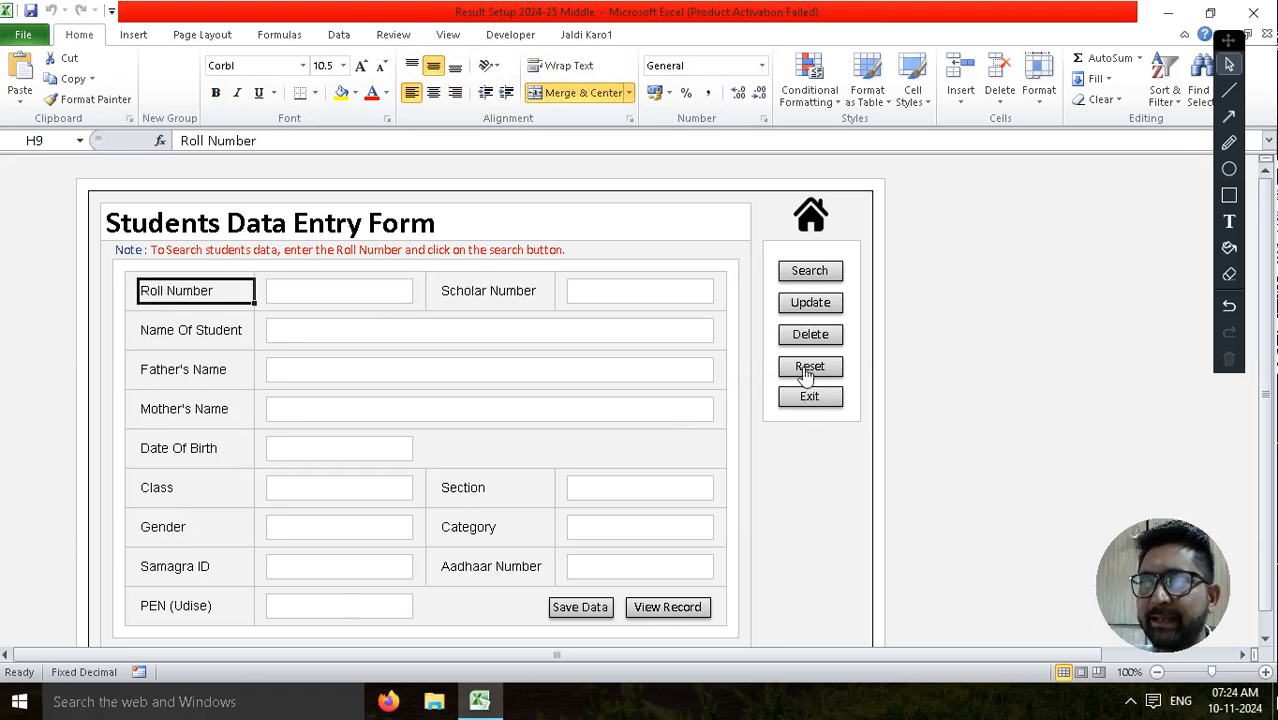
click(334, 289)
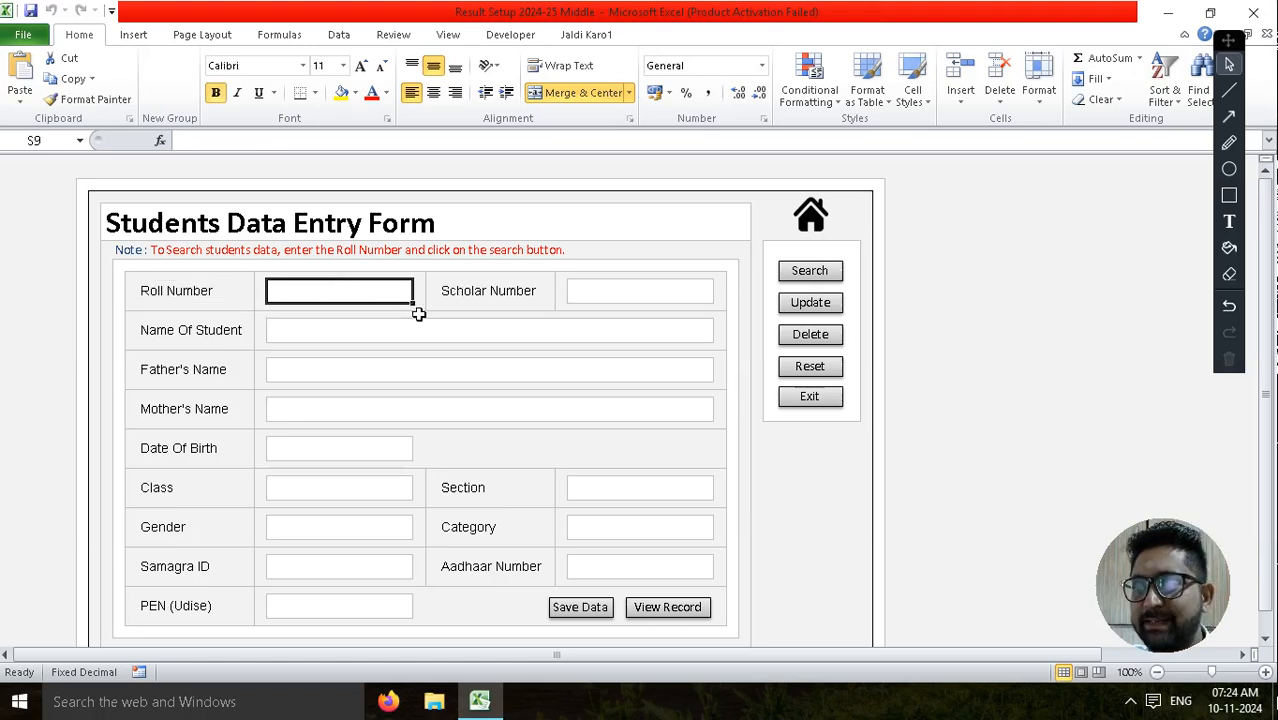
text(2)
click(345, 334)
text(2)
click(324, 368)
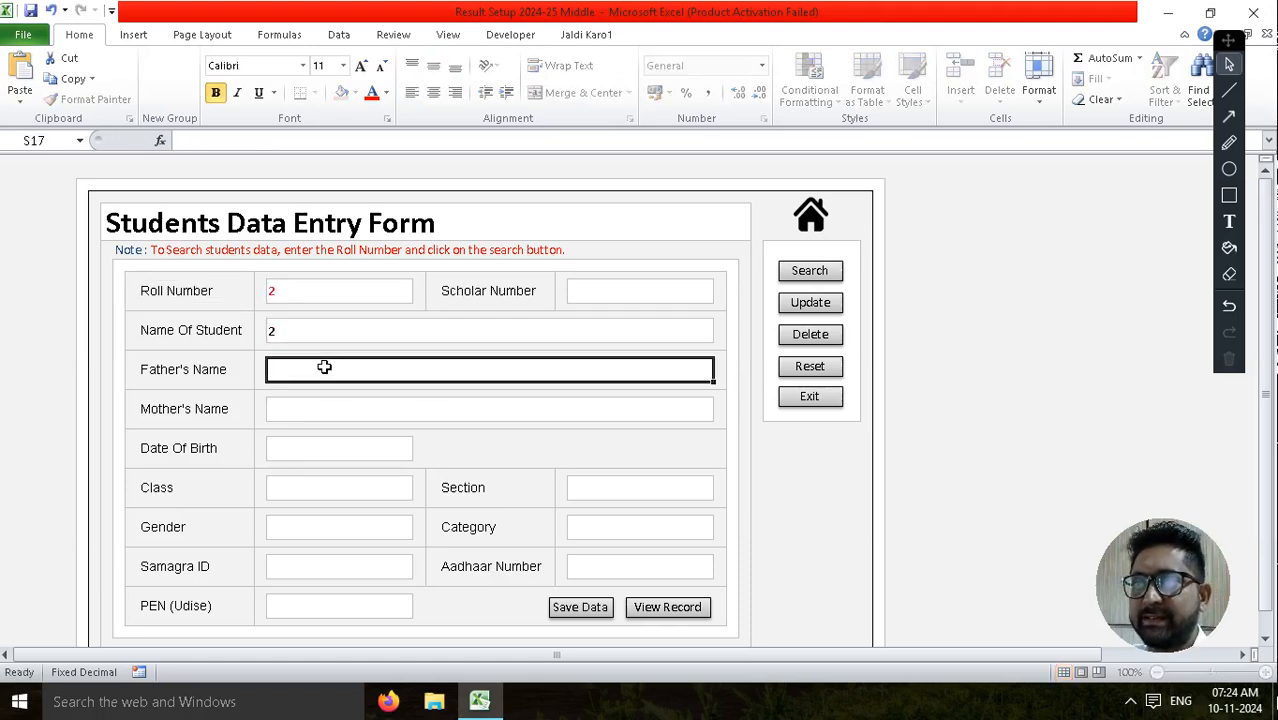
text(2)
click(305, 401)
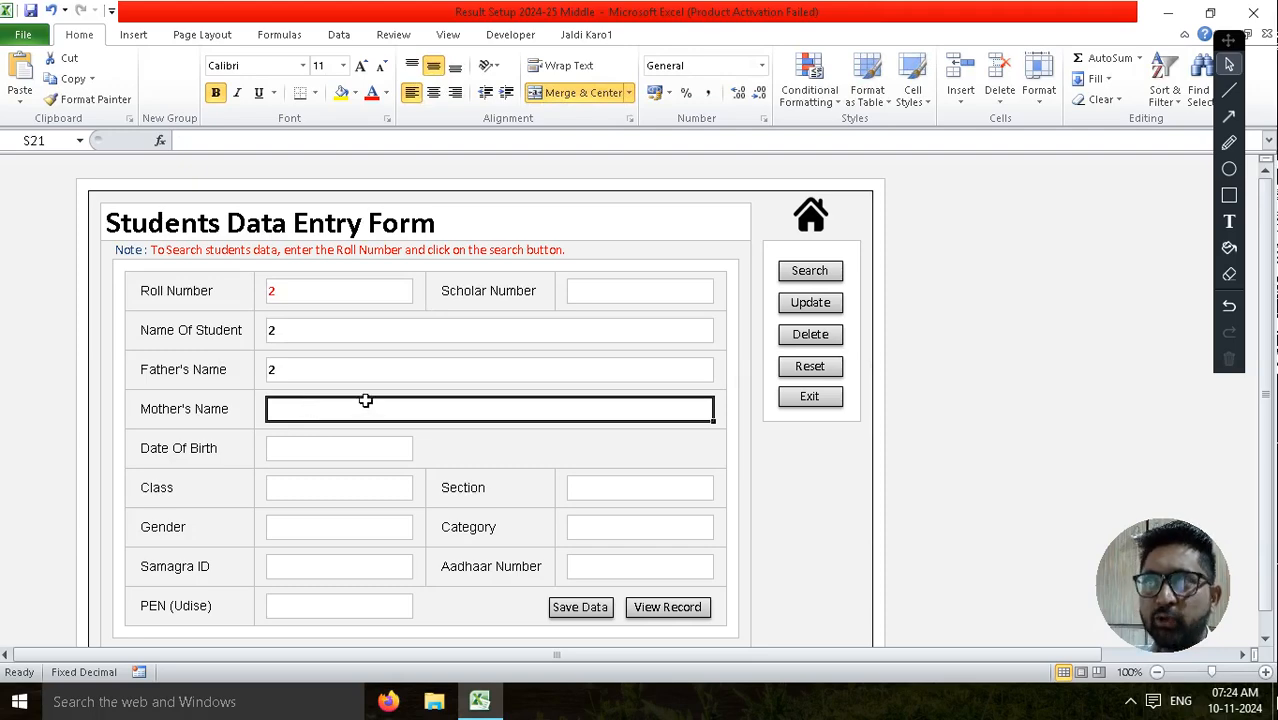
Step: Reset the Data Entry Form to clear its entries and exit to the home page
click(812, 370)
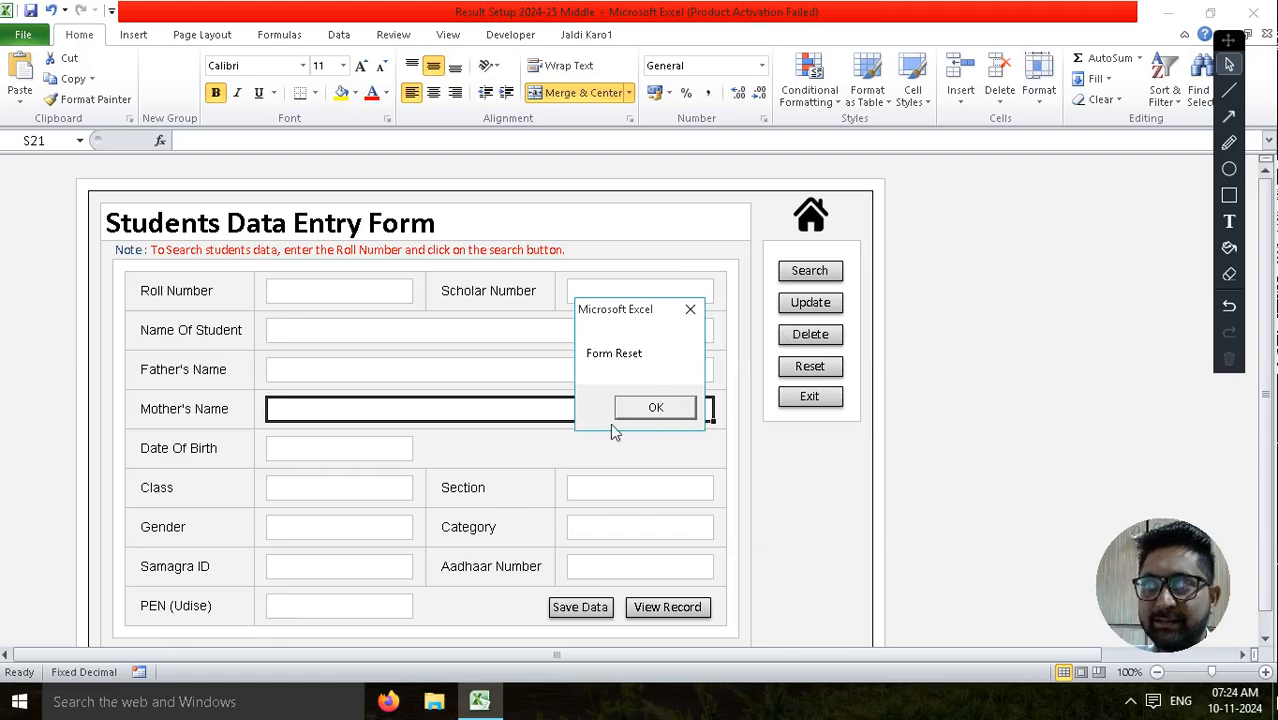
click(648, 414)
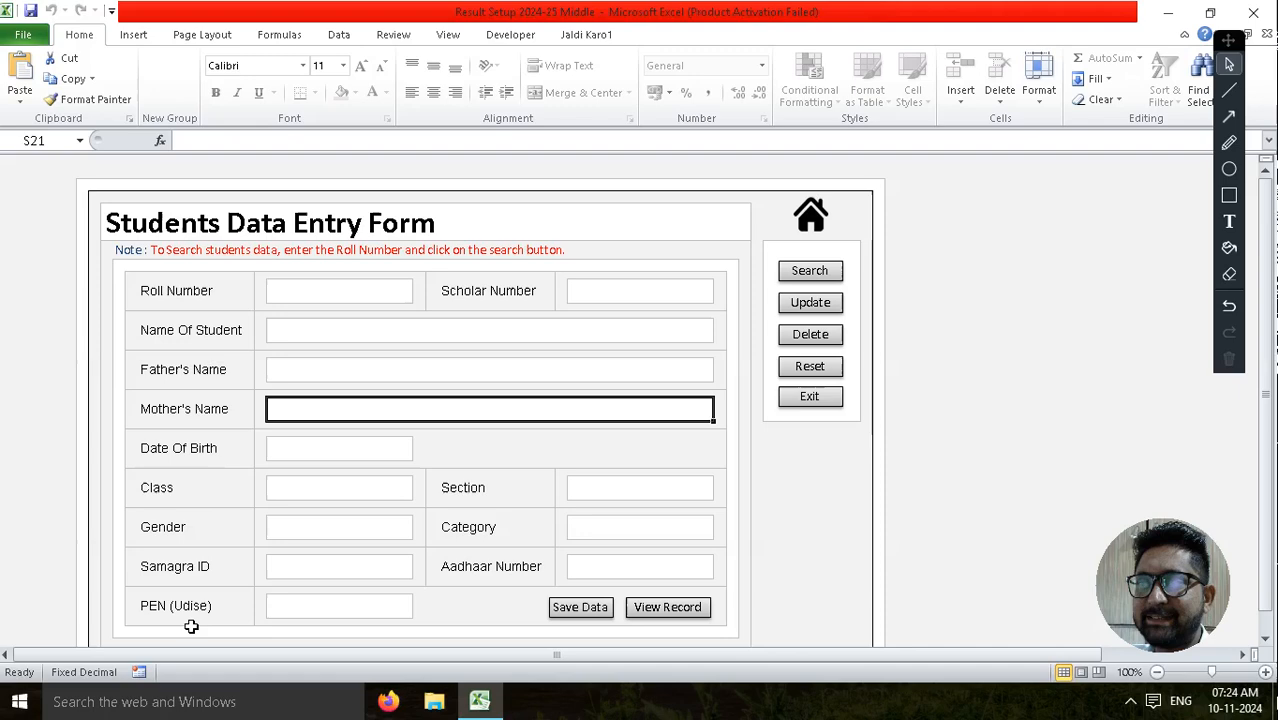
click(809, 397)
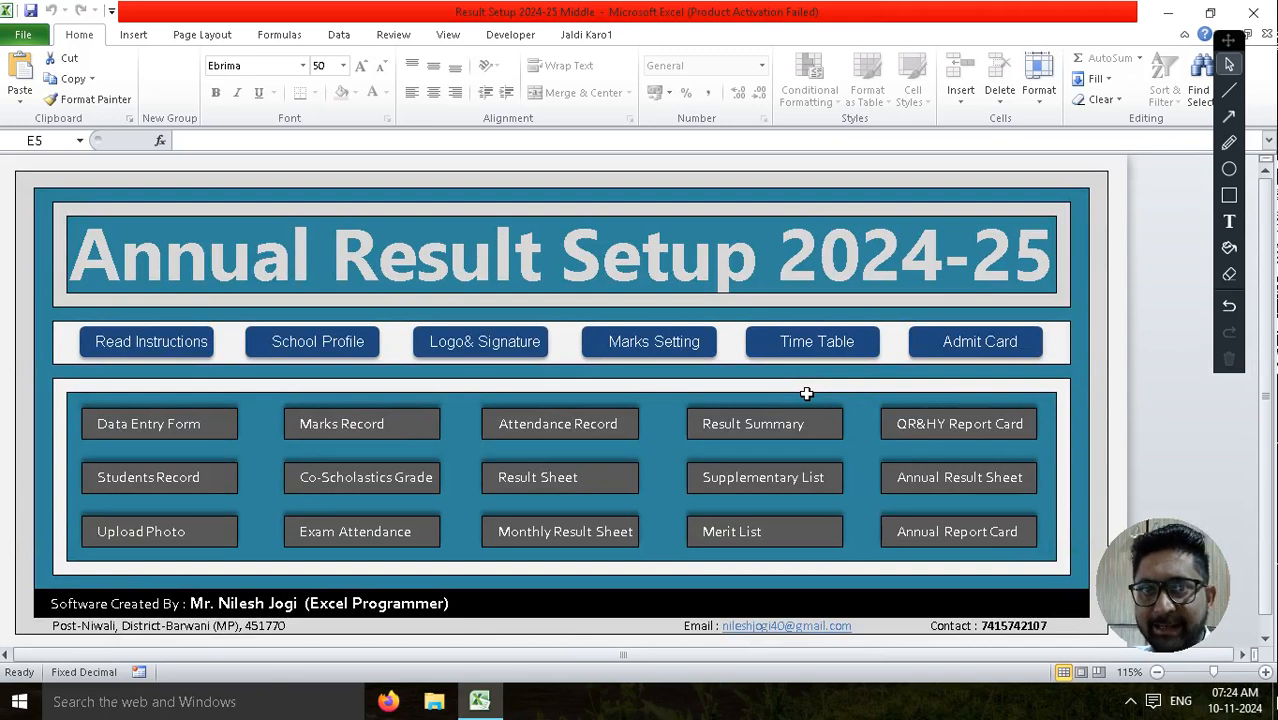
Step: Open the Students Record and enter roll number 2, scholar number 101 and student name DEMO-2 in the first empty row
click(174, 490)
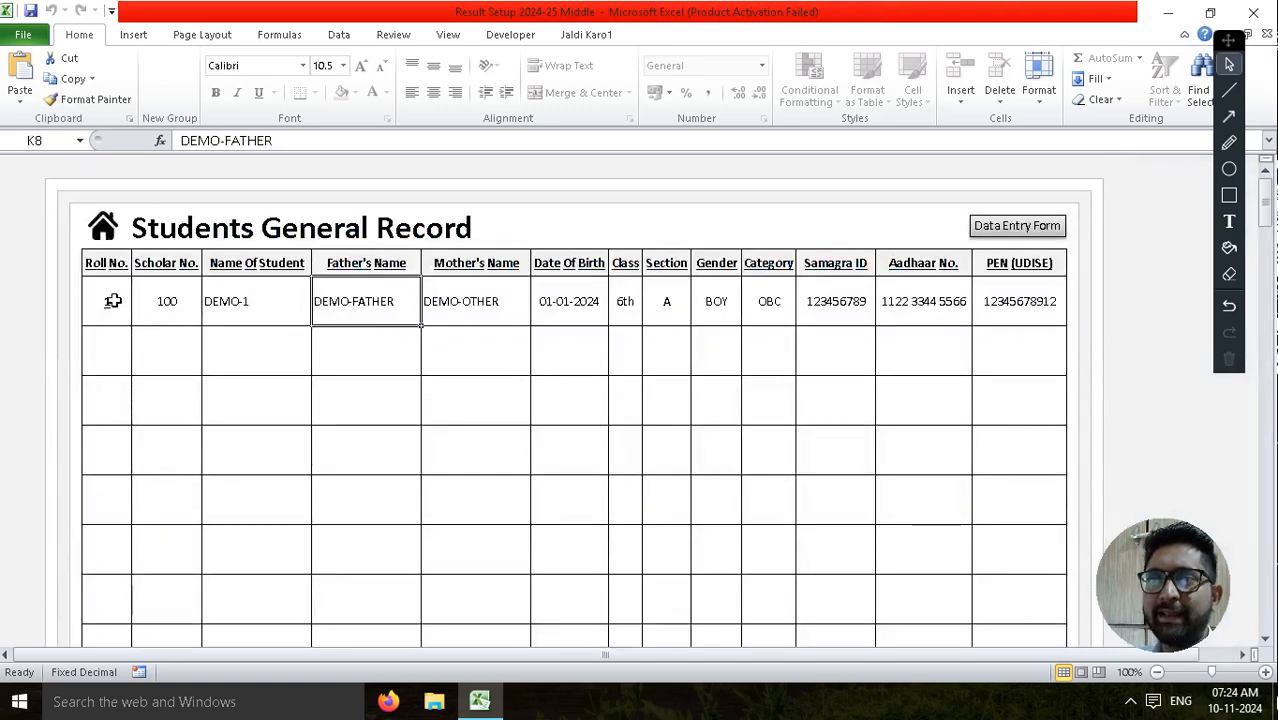
drag(108, 302, 985, 299)
drag(118, 350, 975, 332)
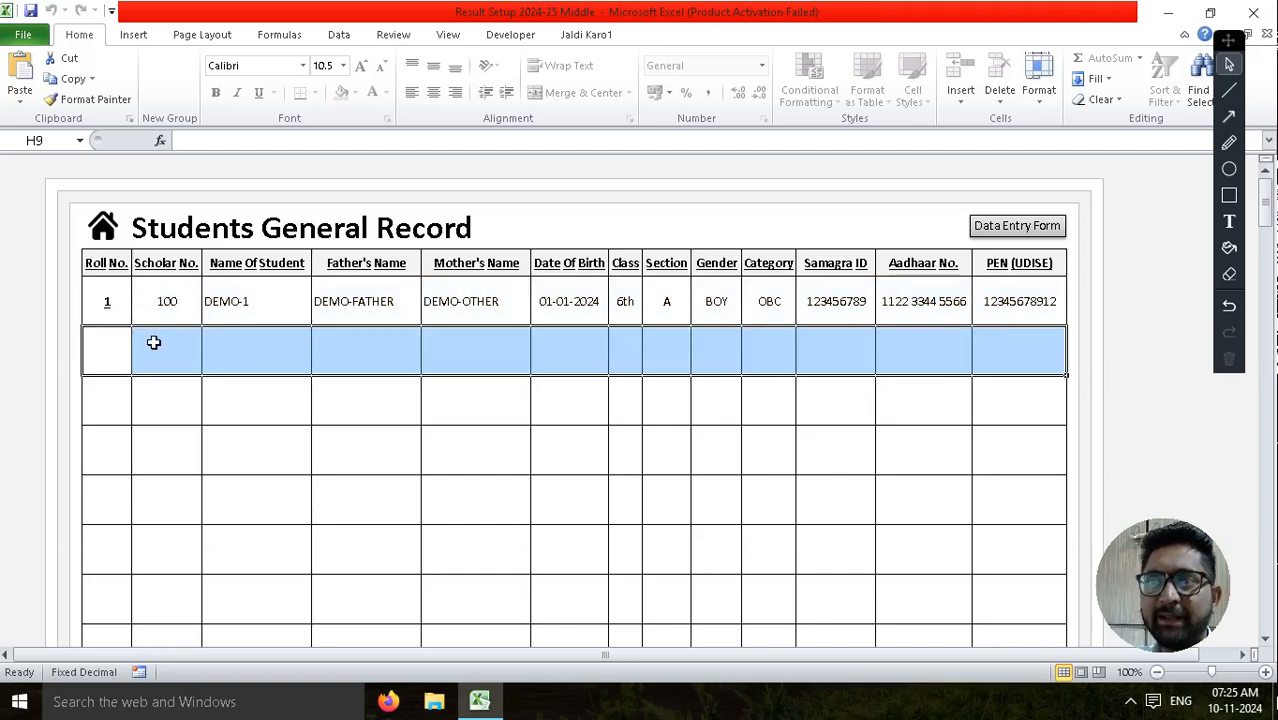
click(111, 358)
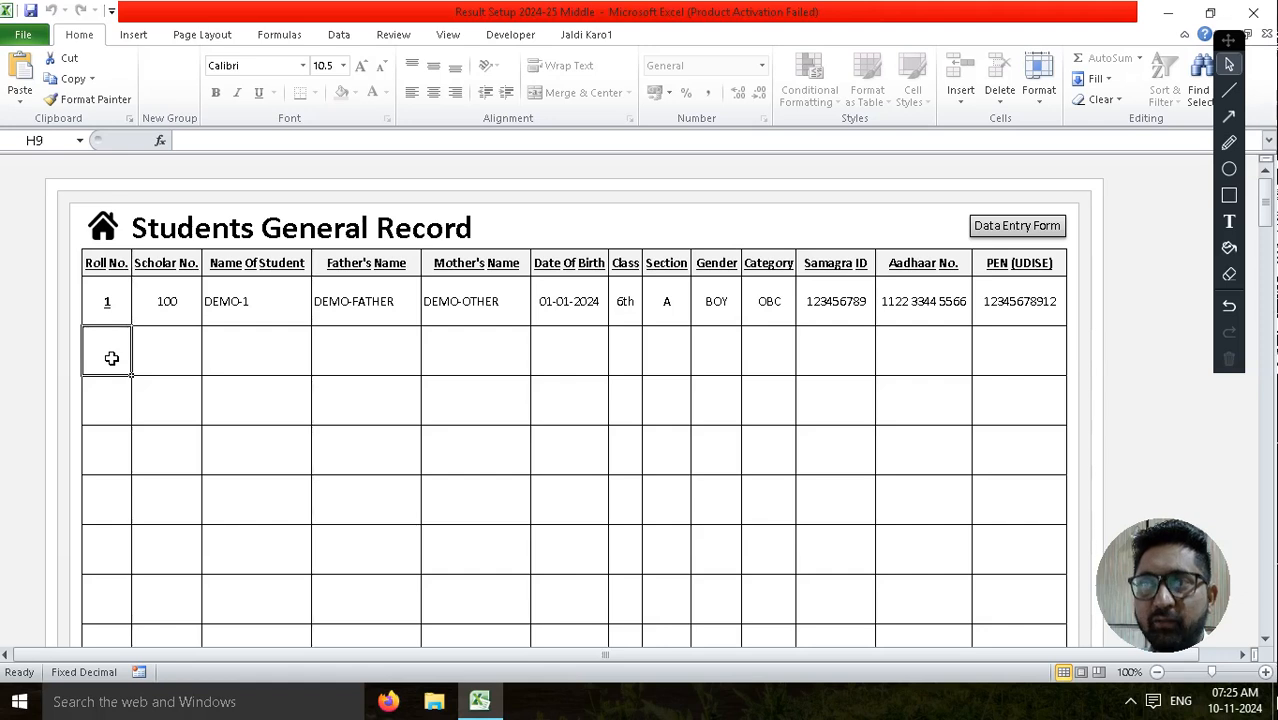
text(2)
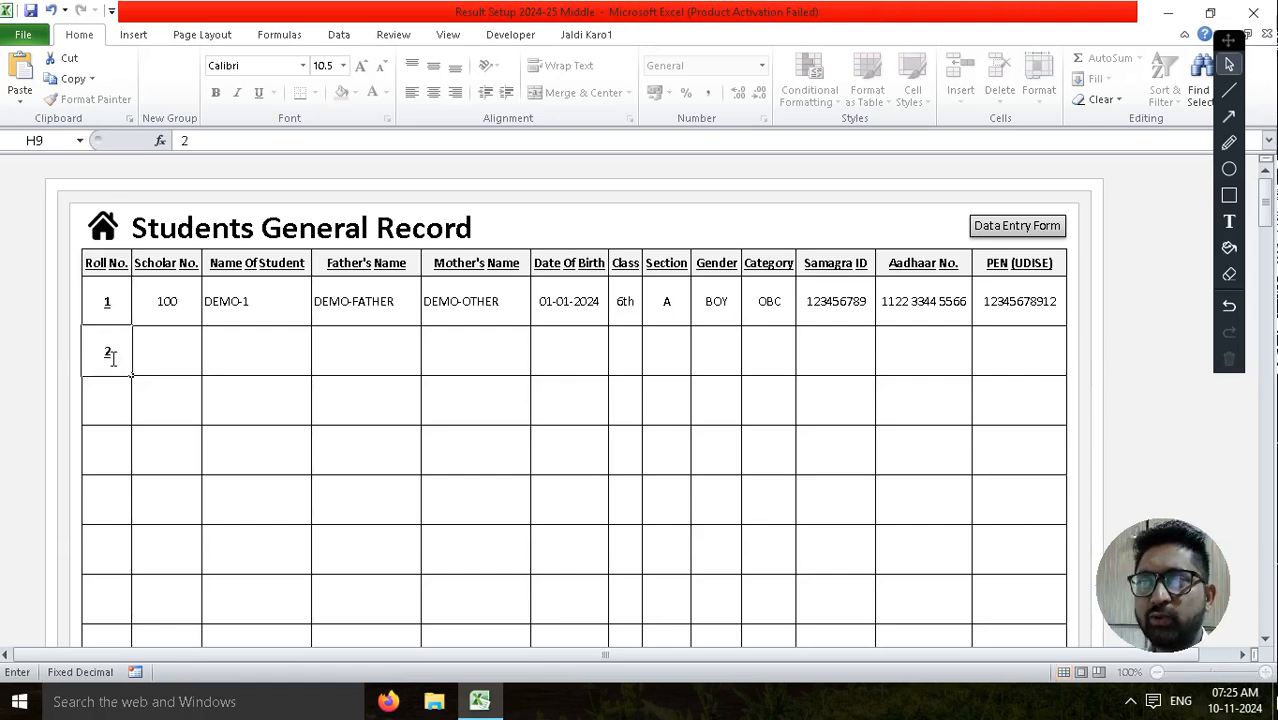
key(Tab)
text(101)
key(Tab)
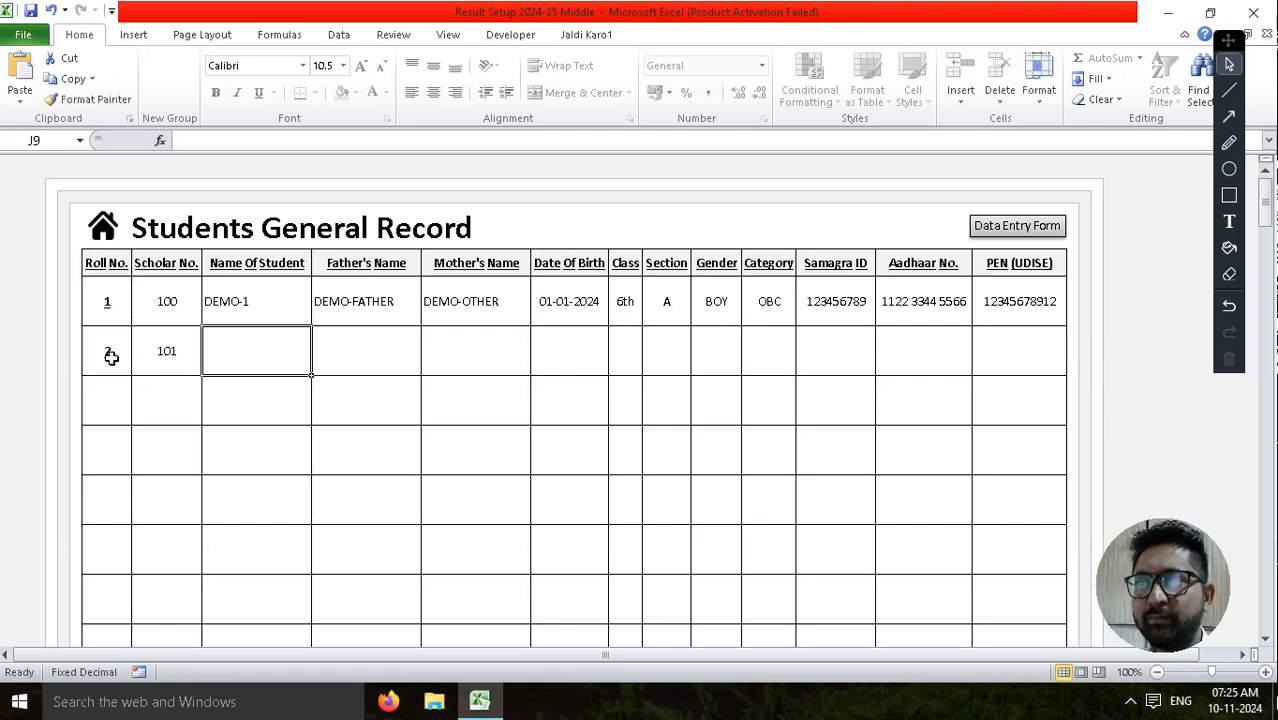
text(DEM)
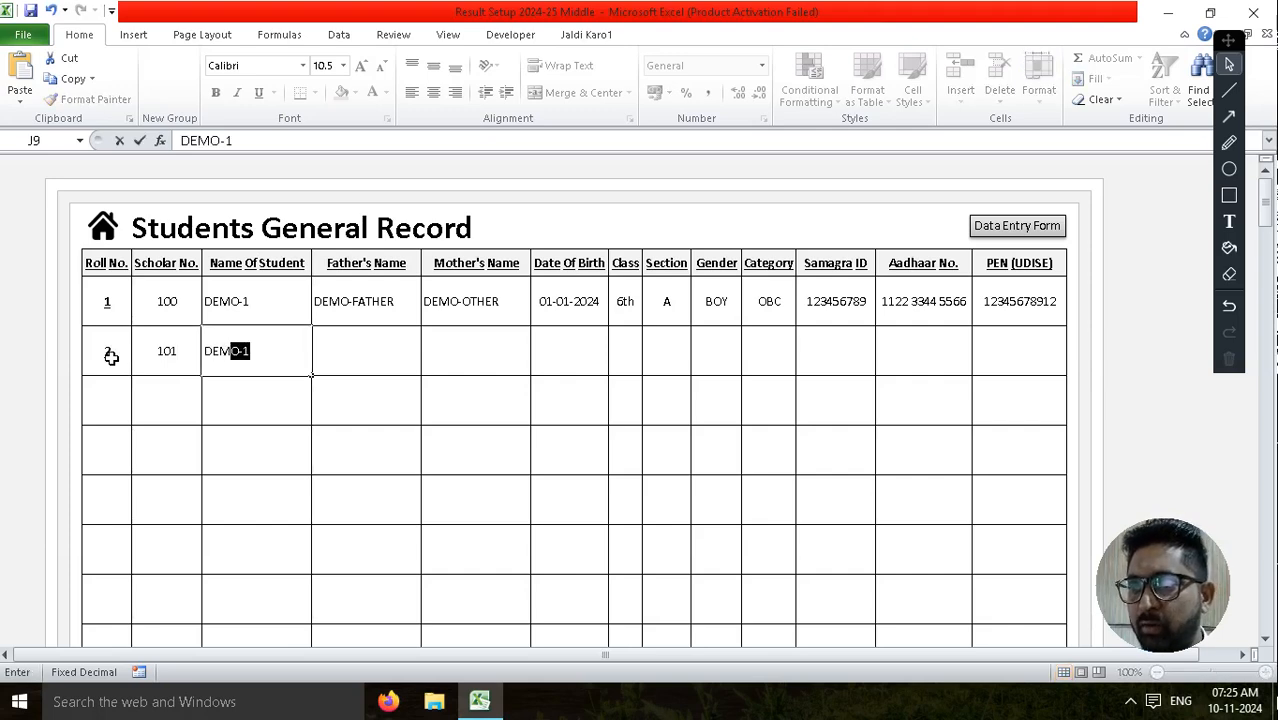
text(O-2)
key(Tab)
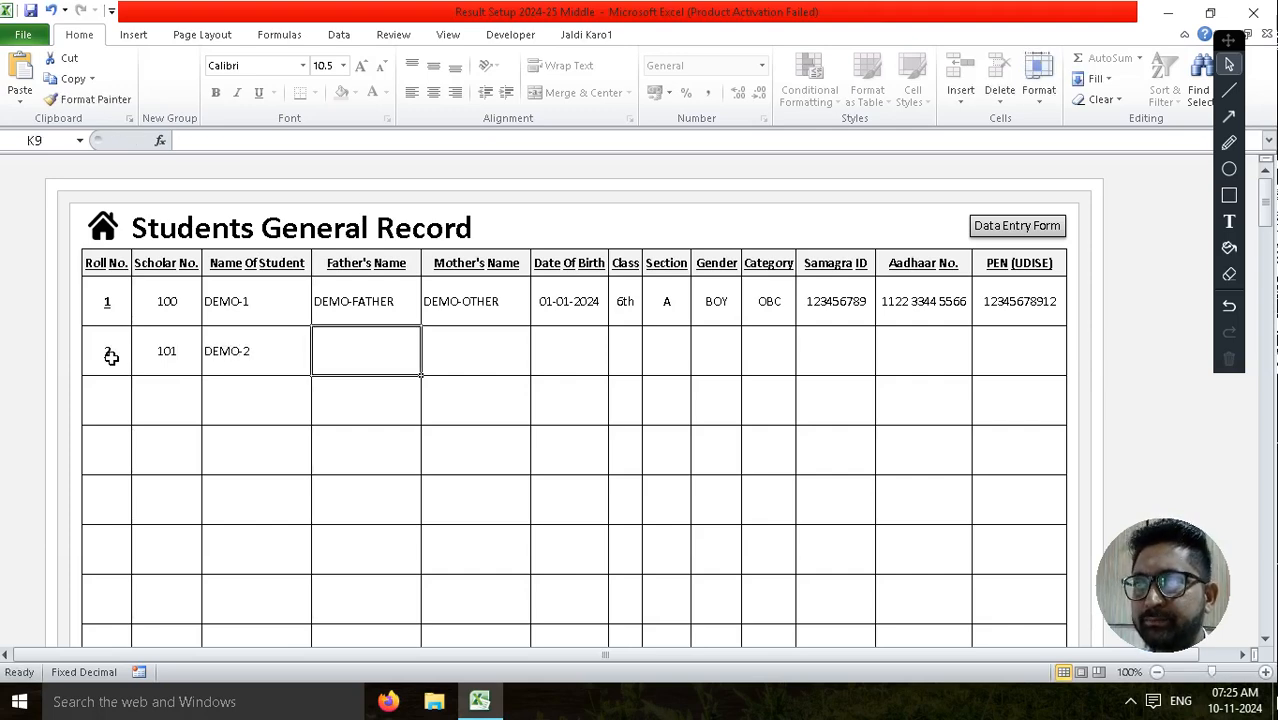
Step: Enter DEMOFATHER-2 as the father's name and DEMOMOTHER-2 as the mother's name for roll number 2
text(DEMO-)
key(BackSpace)
key(BackSpace)
text(FA)
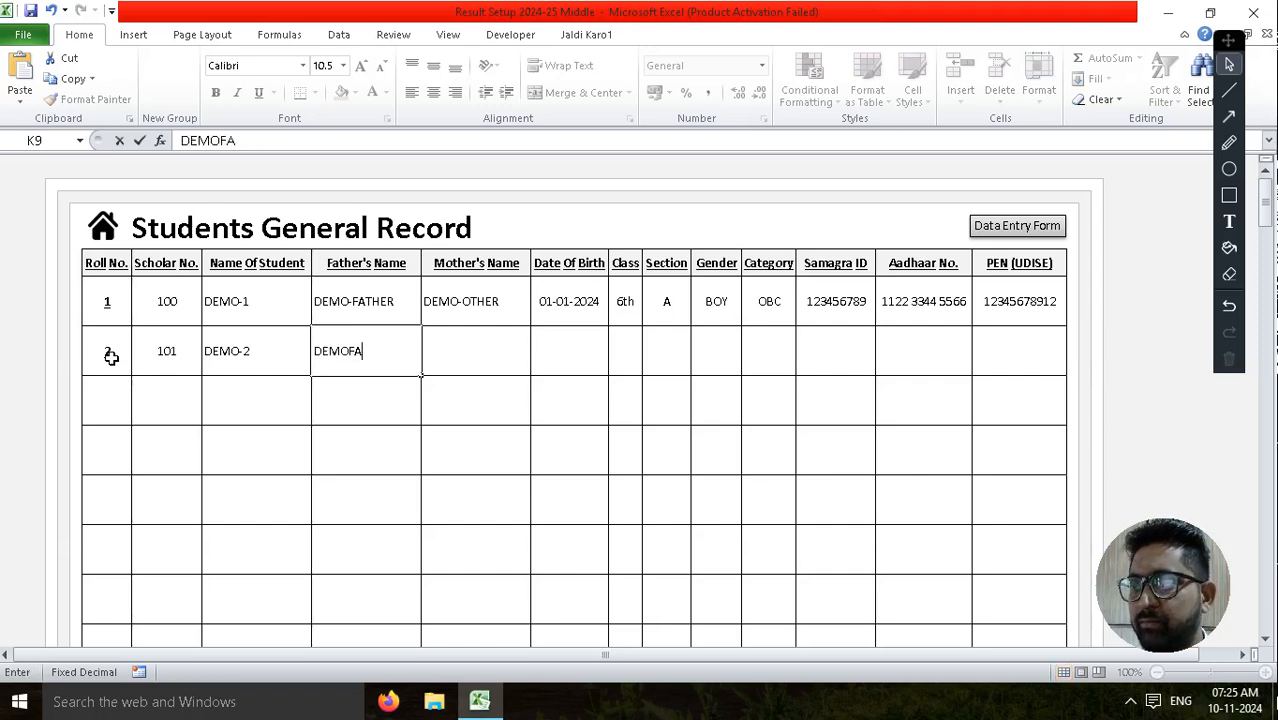
text(THER-2)
key(Tab)
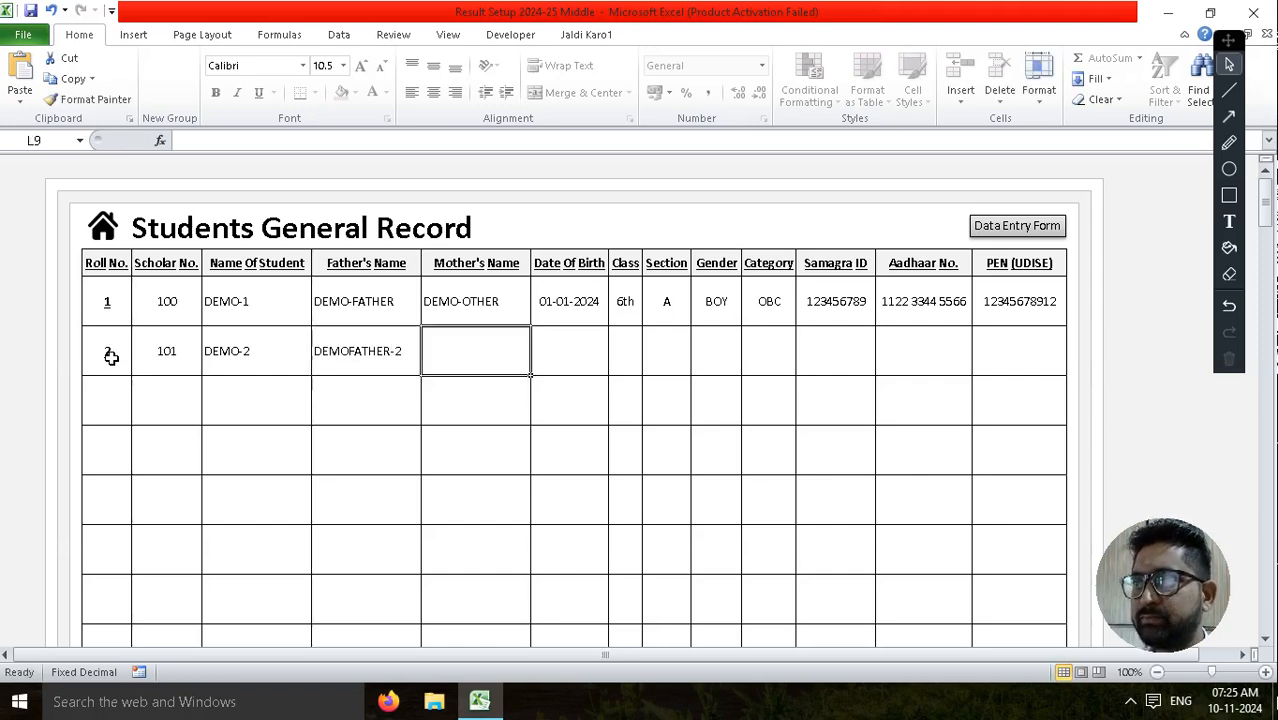
text(DEMO)
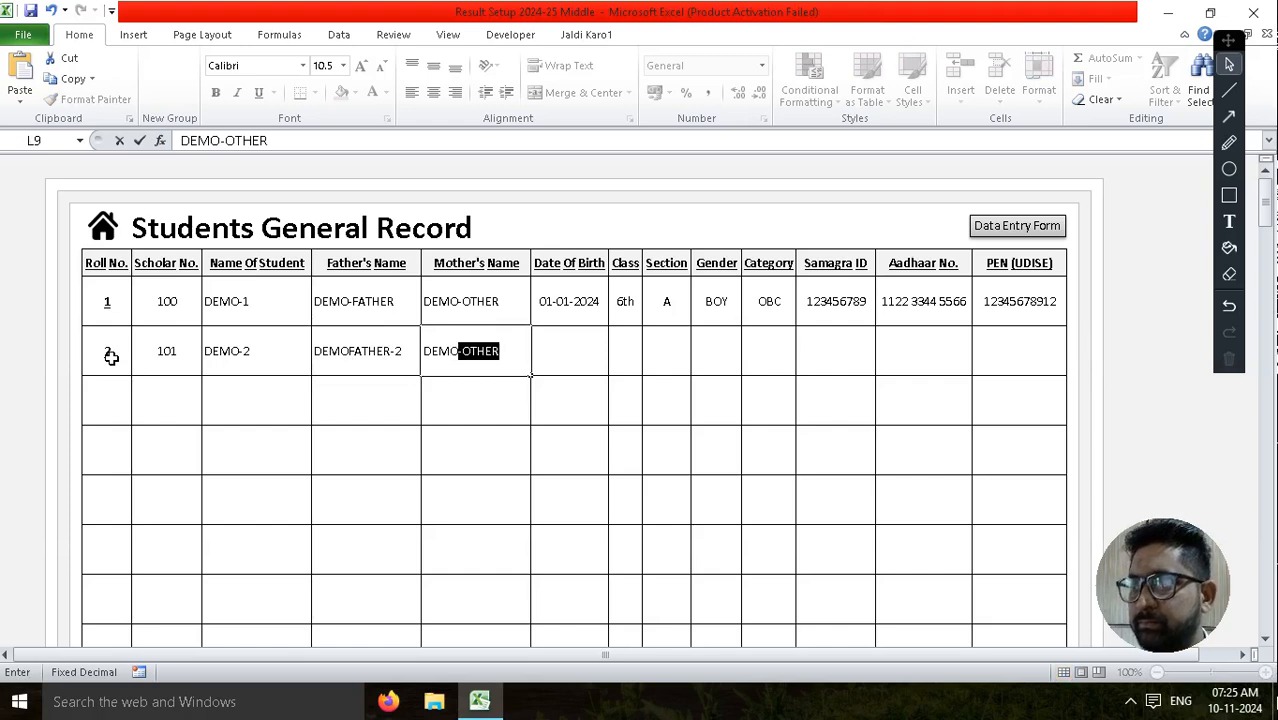
text(MOTHER)
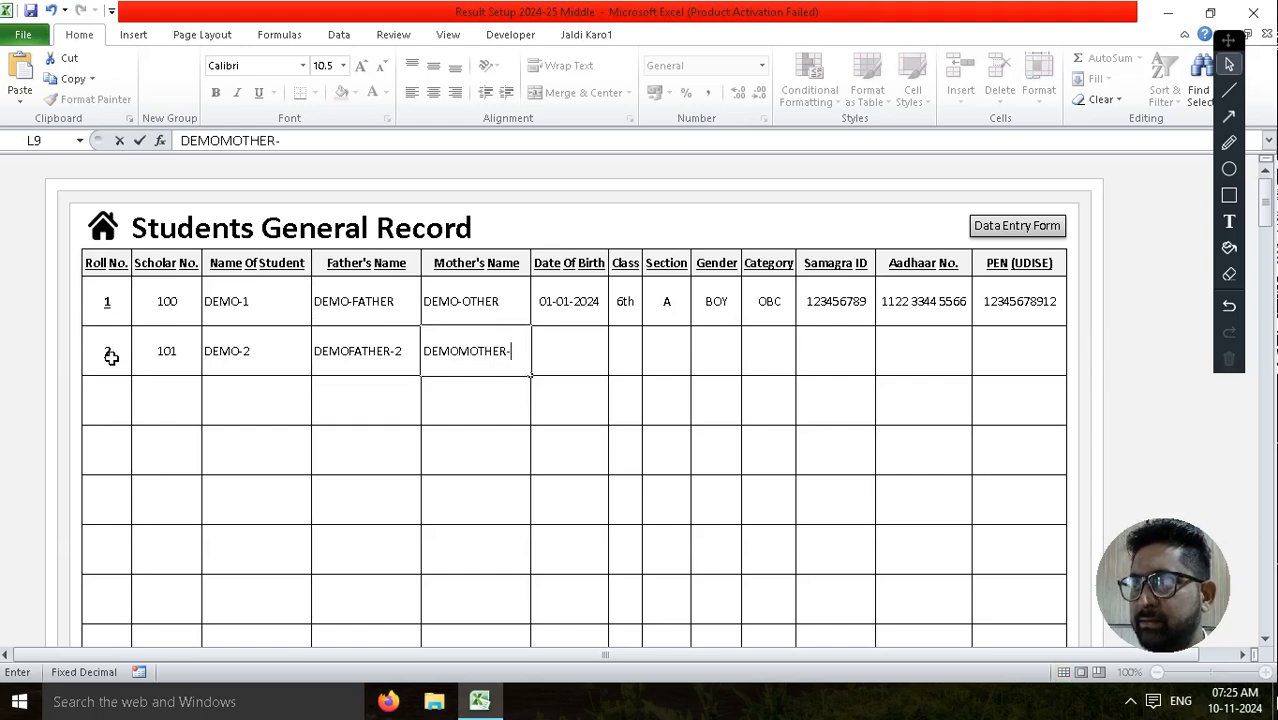
Step: Correct the mother's name for roll number 1 to DEMO-MOTHER directly in the record table
double_click(475, 300)
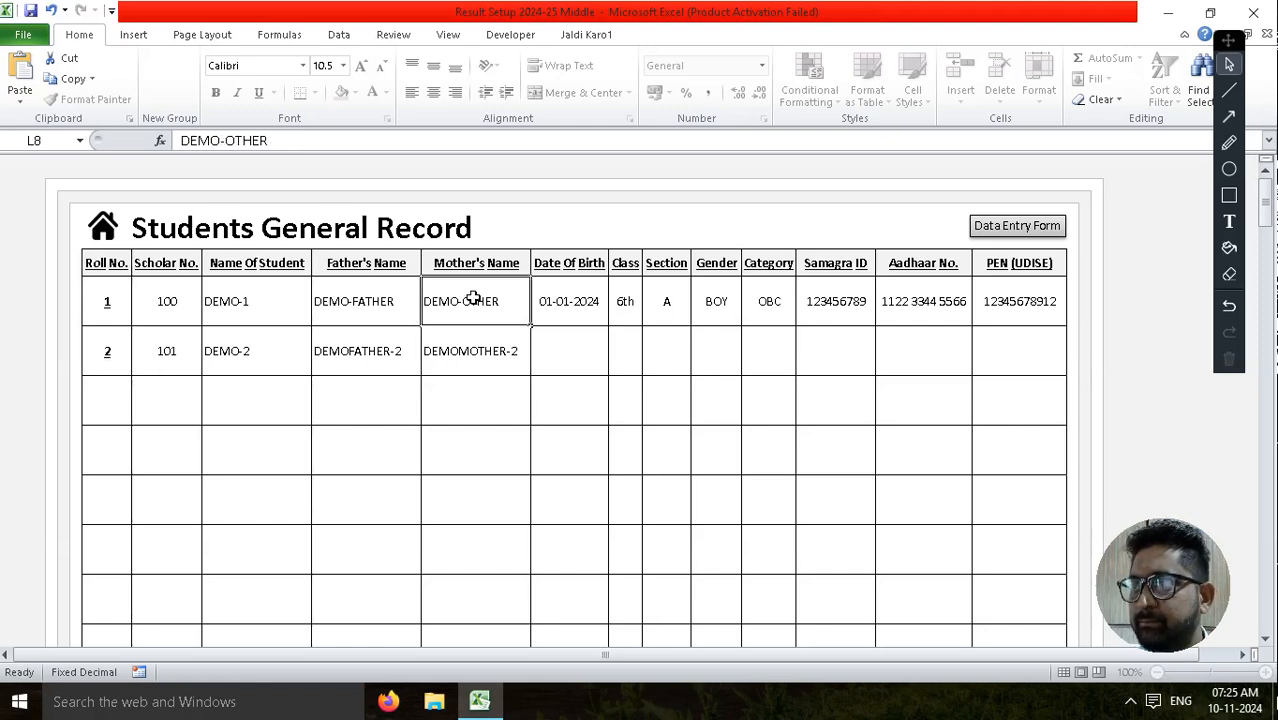
key(BackSpace)
text(MO)
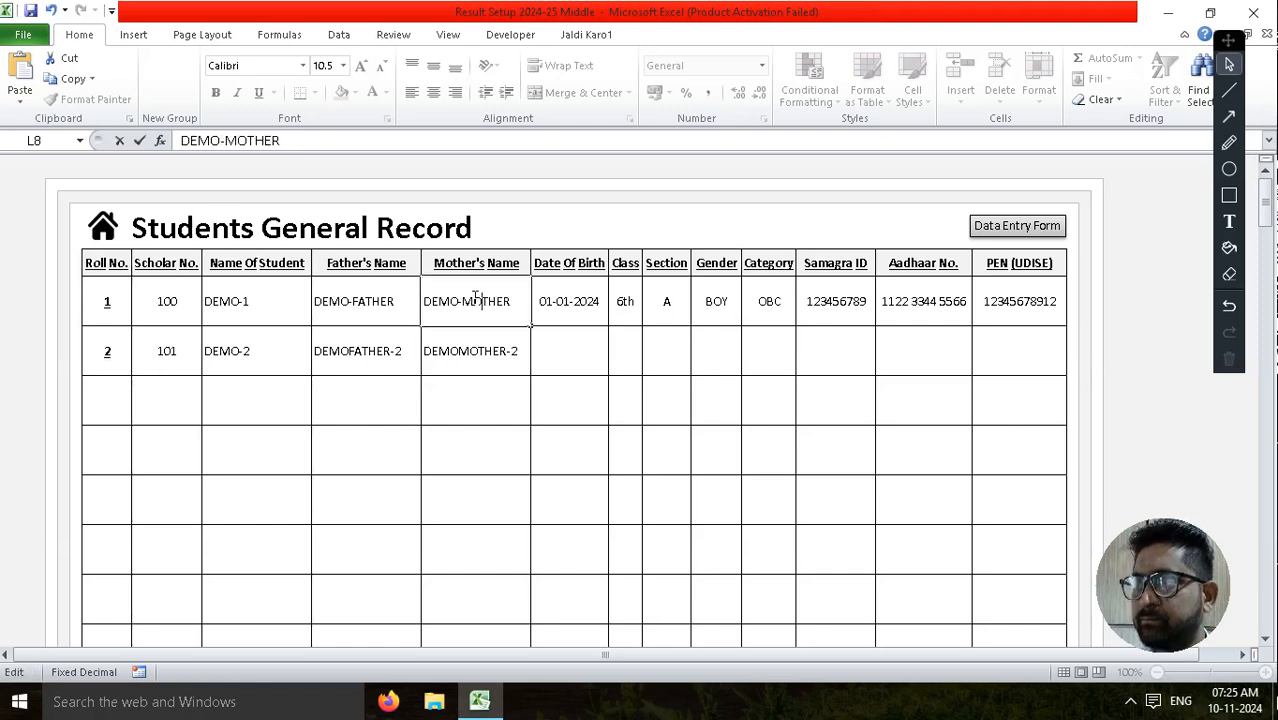
Step: Enter the date of birth, class 6TH and section A for roll number 2
click(567, 357)
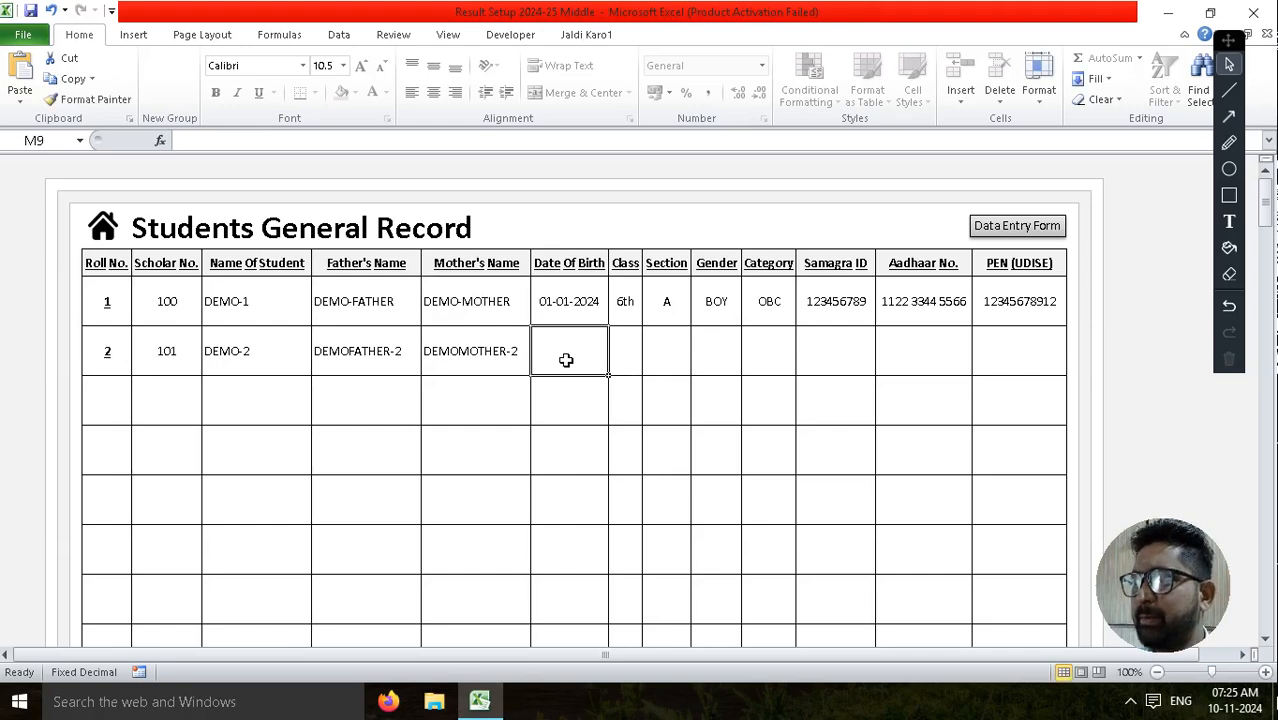
text(01/02/2024)
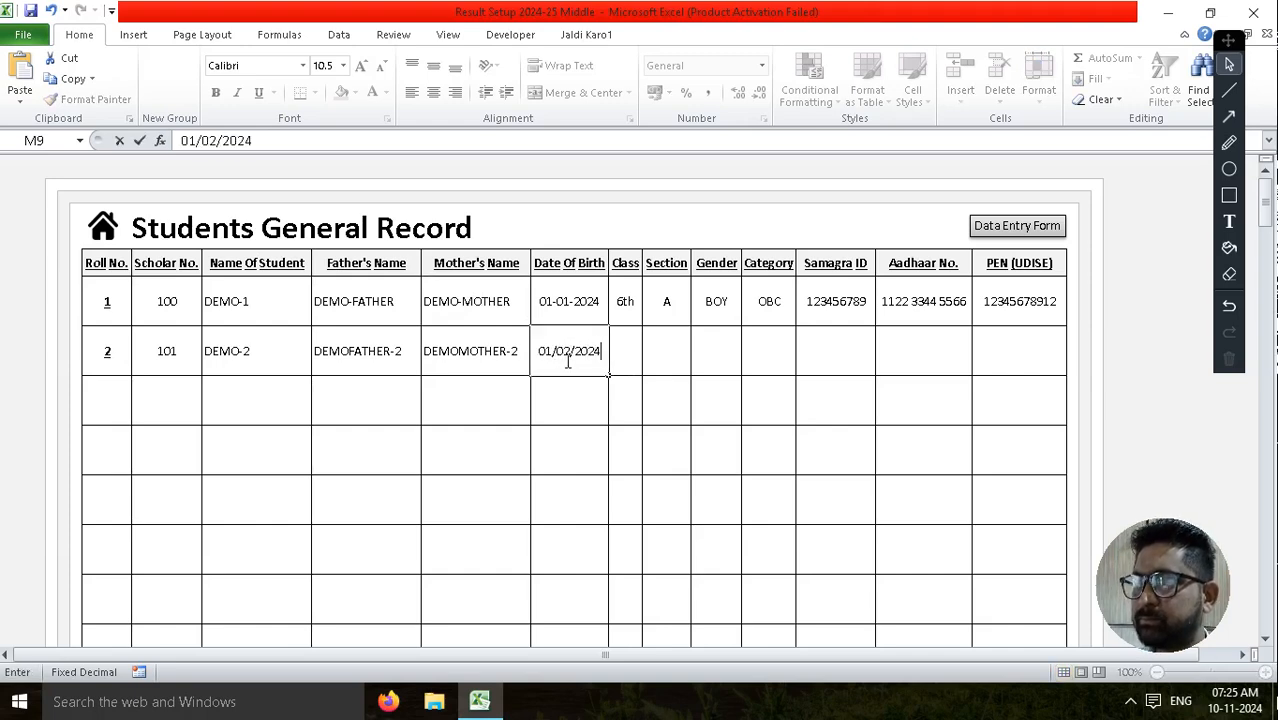
key(Return)
key(Tab)
text(6TH)
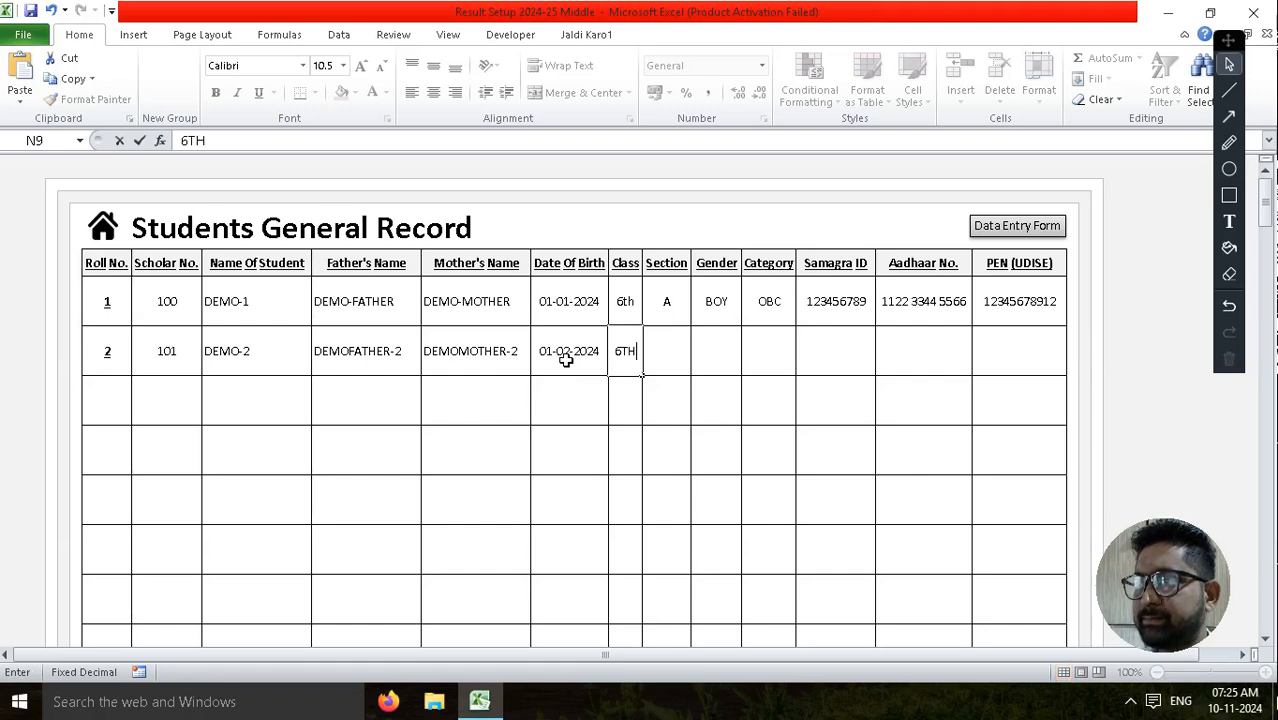
key(Tab)
key(Tab)
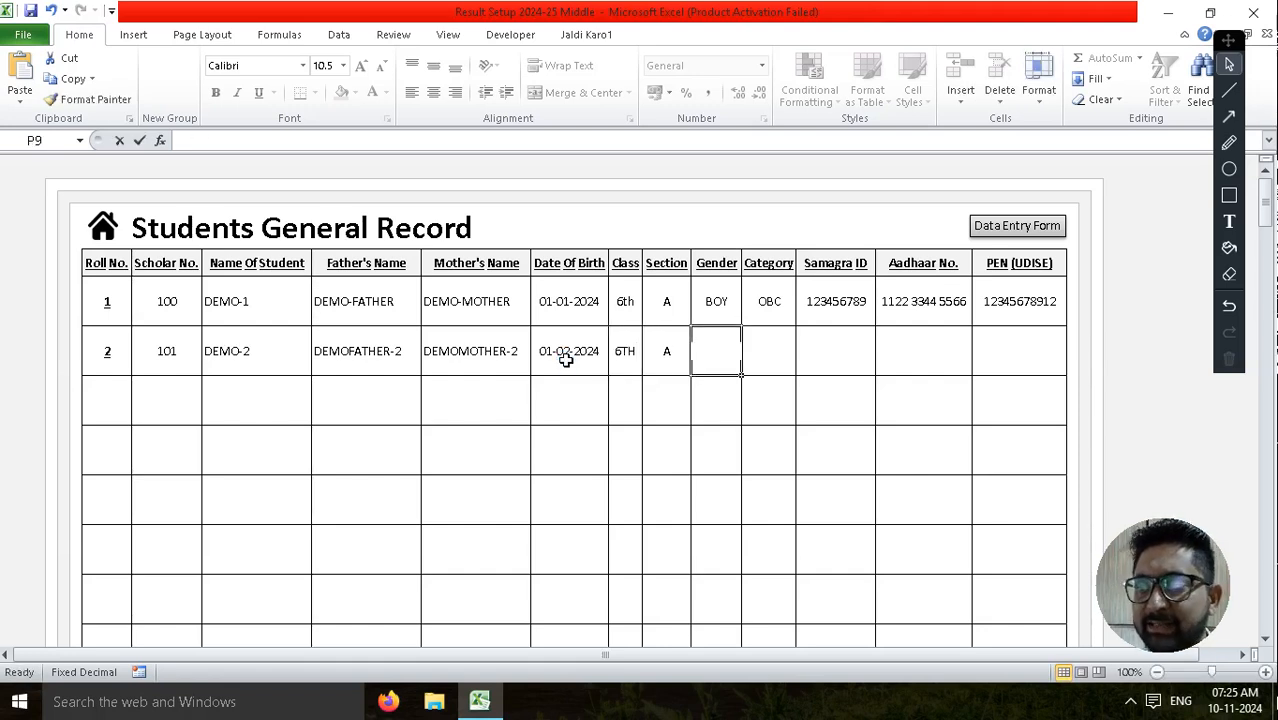
Step: Set the gender to GIRL and the category to GENERAL for roll number 2
text(GIRL)
key(Tab)
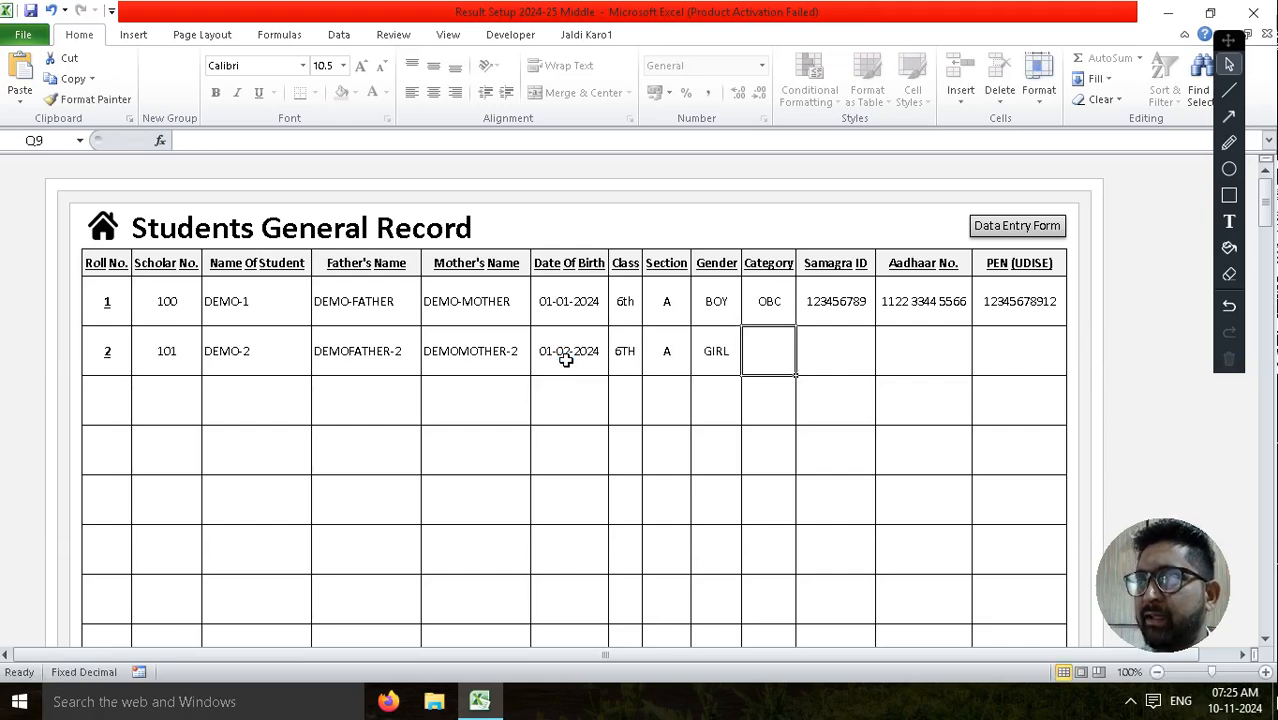
text(GENERAL)
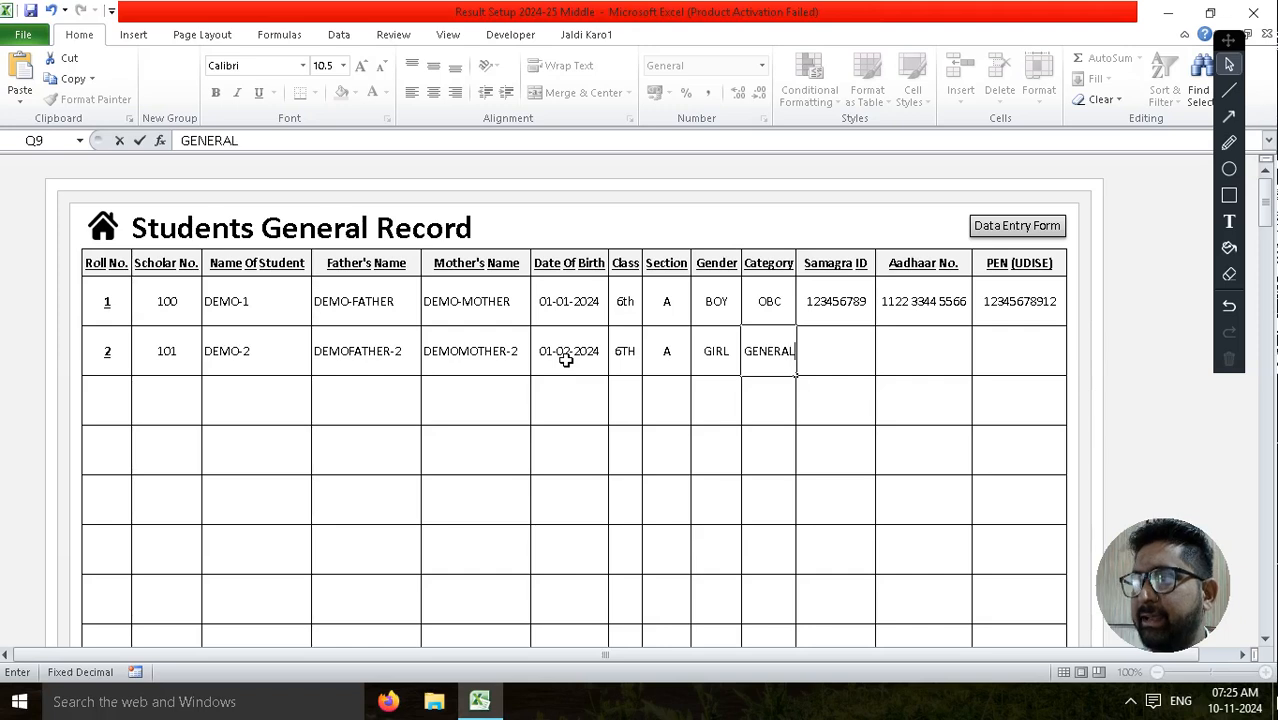
key(Tab)
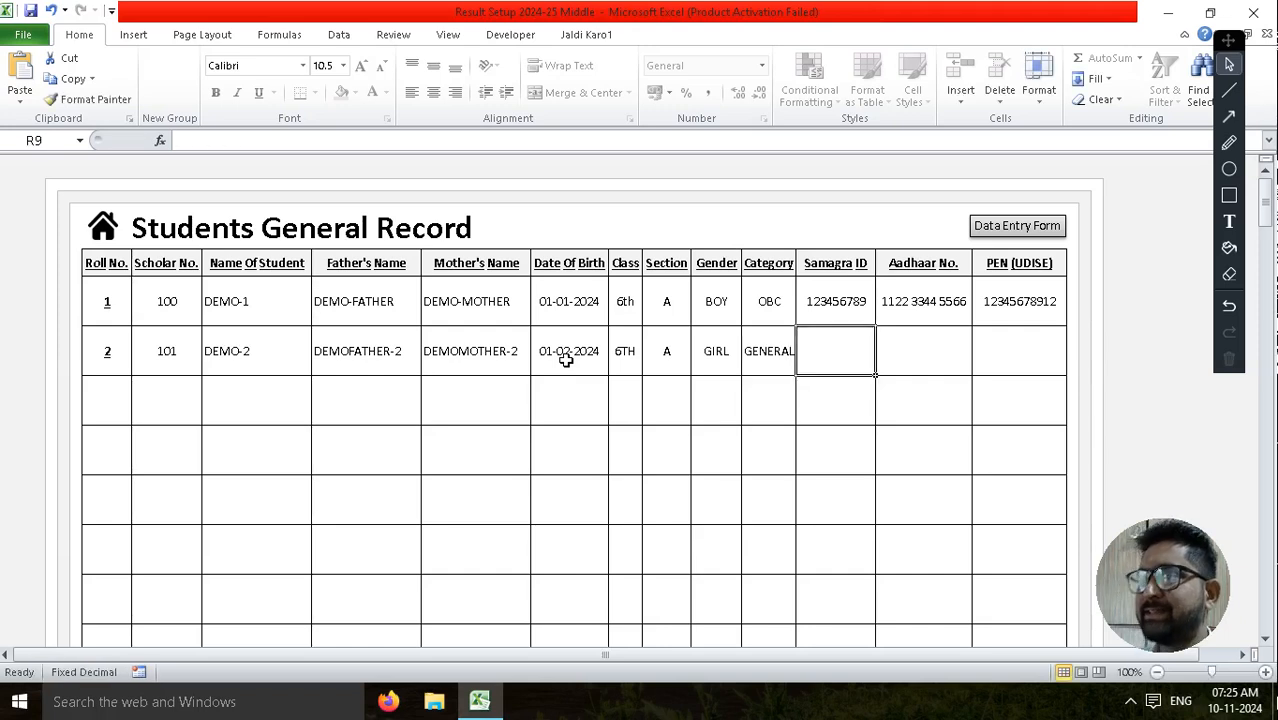
Step: Fill the Samagra ID, Aadhaar number and PEN values down from roll number 1 to roll number 2 and review the row
drag(838, 318, 1043, 338)
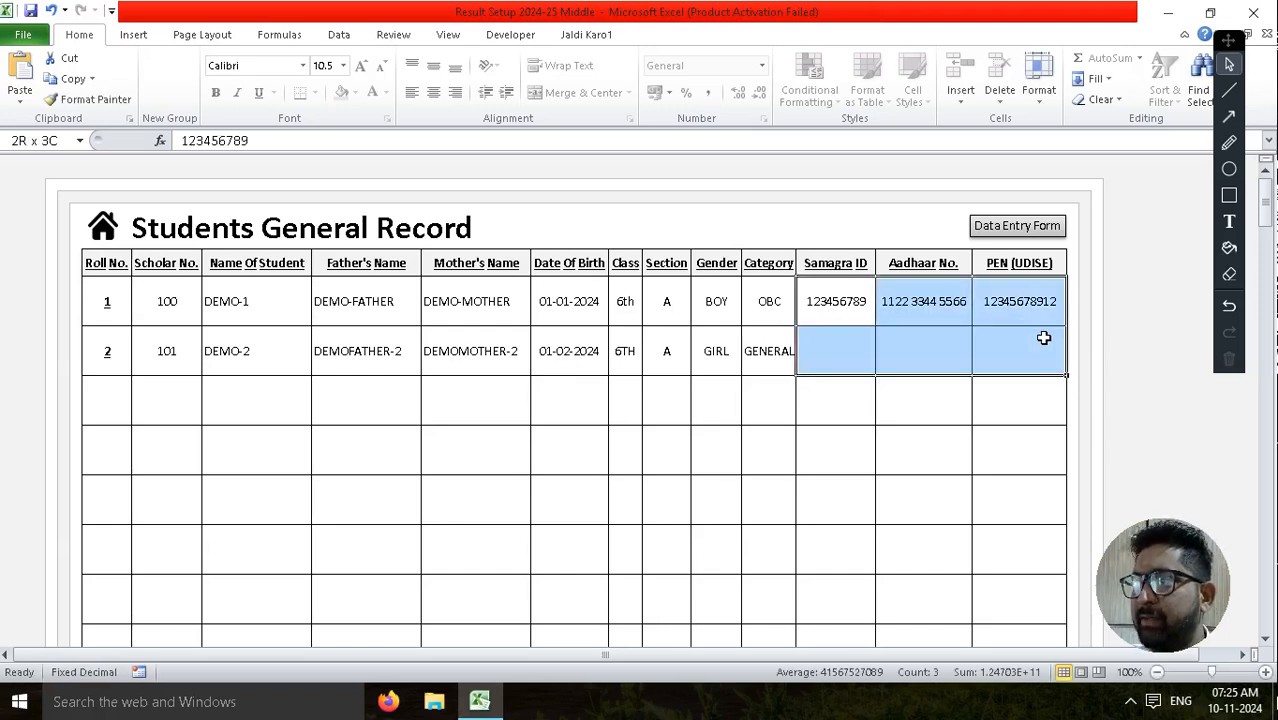
key(ctrl+d)
click(884, 370)
click(820, 360)
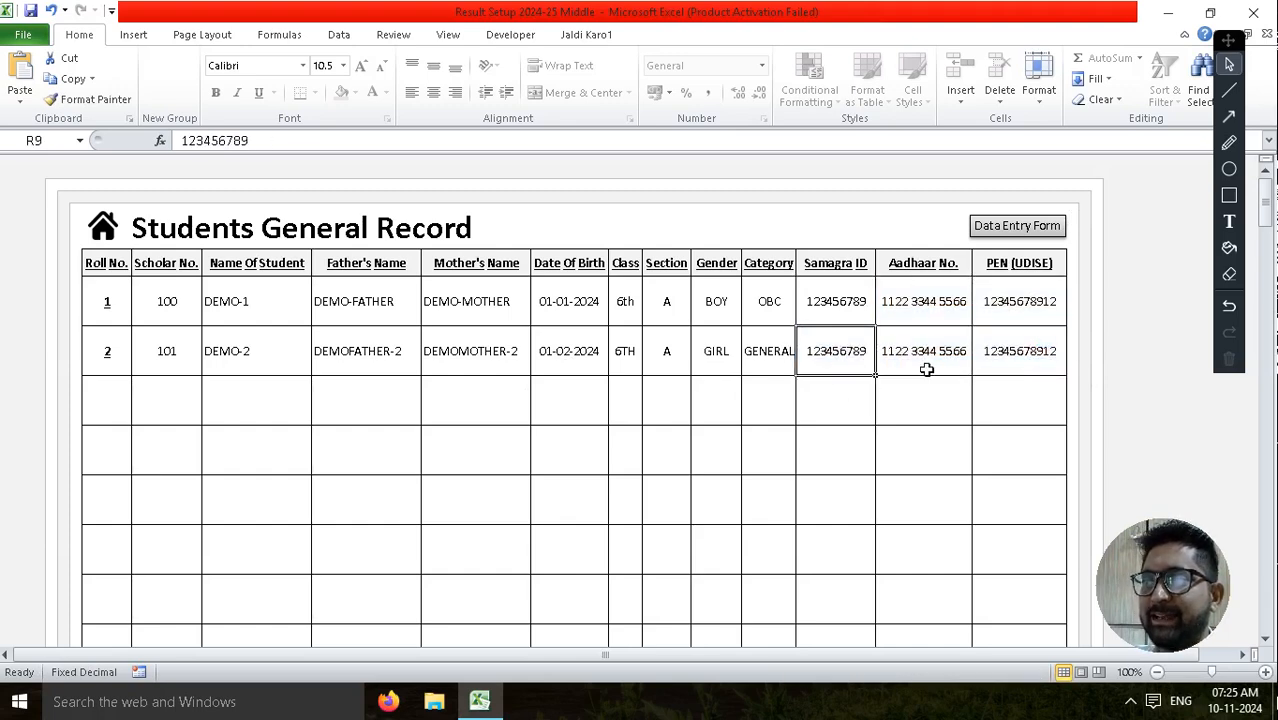
click(1024, 356)
click(880, 364)
click(489, 372)
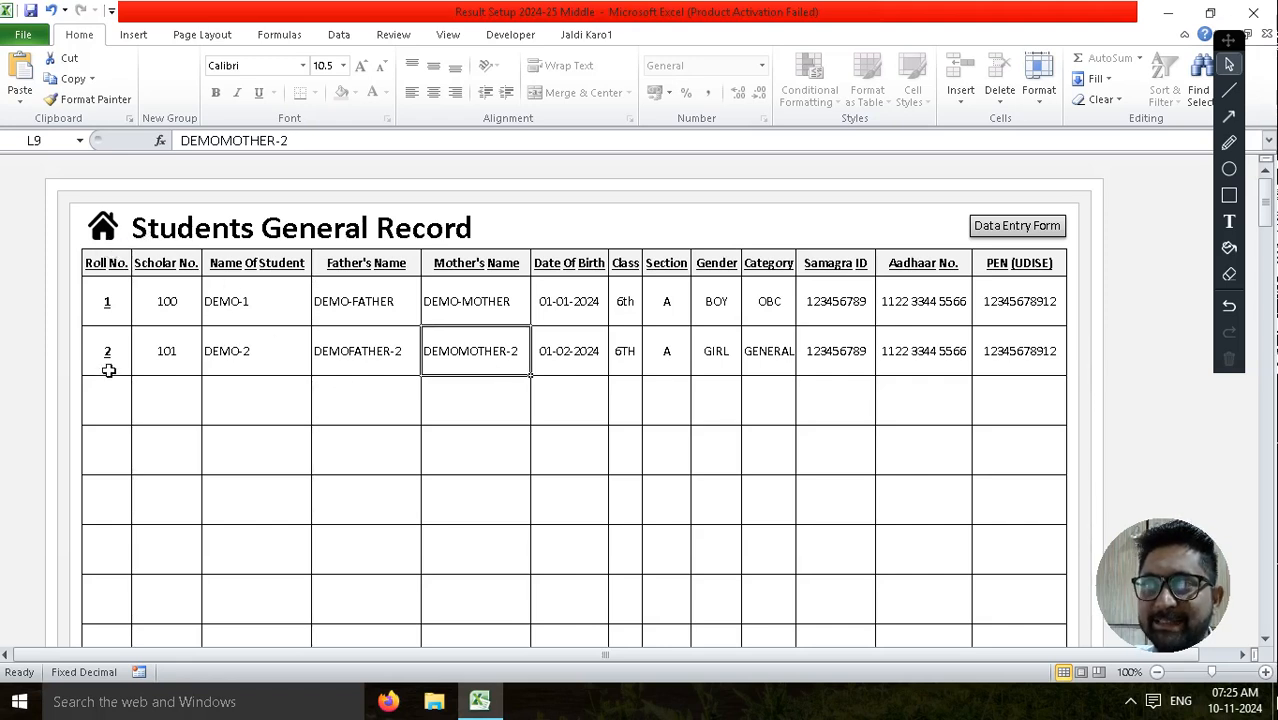
Step: Open the Upload Photo sheet from the home page, show the student records and review the listed details
drag(105, 366, 1004, 337)
click(352, 385)
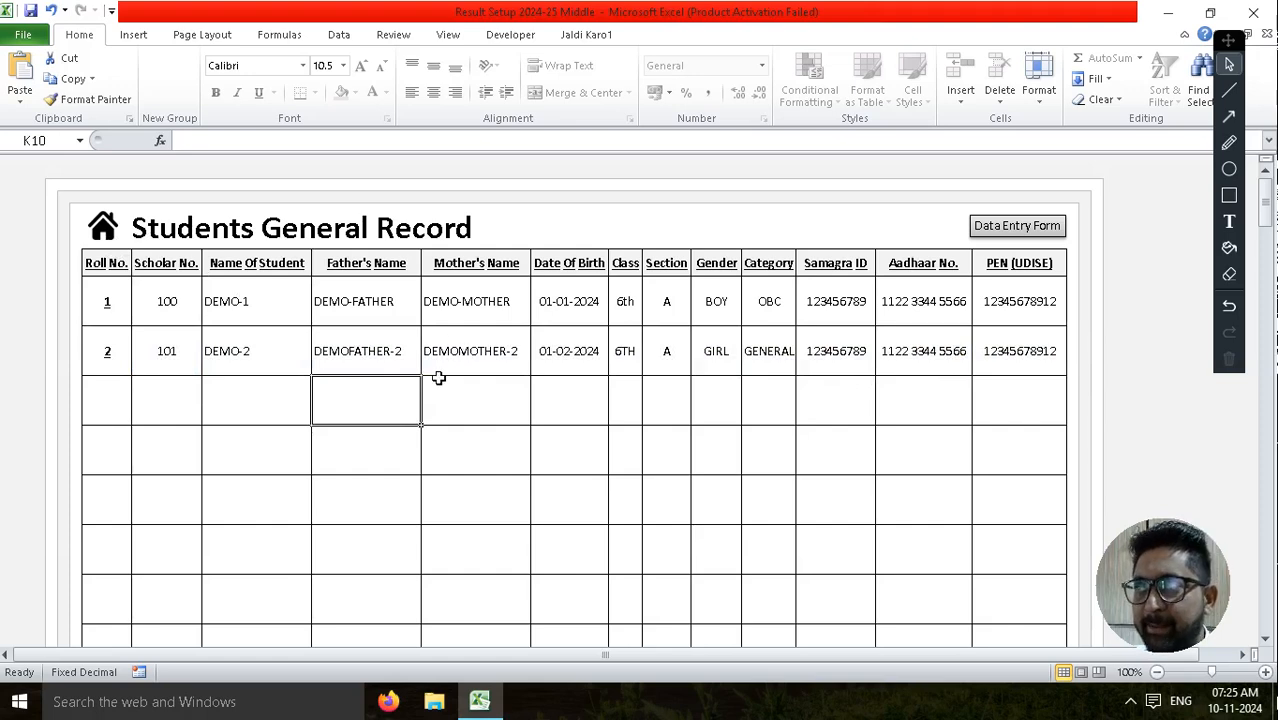
click(108, 232)
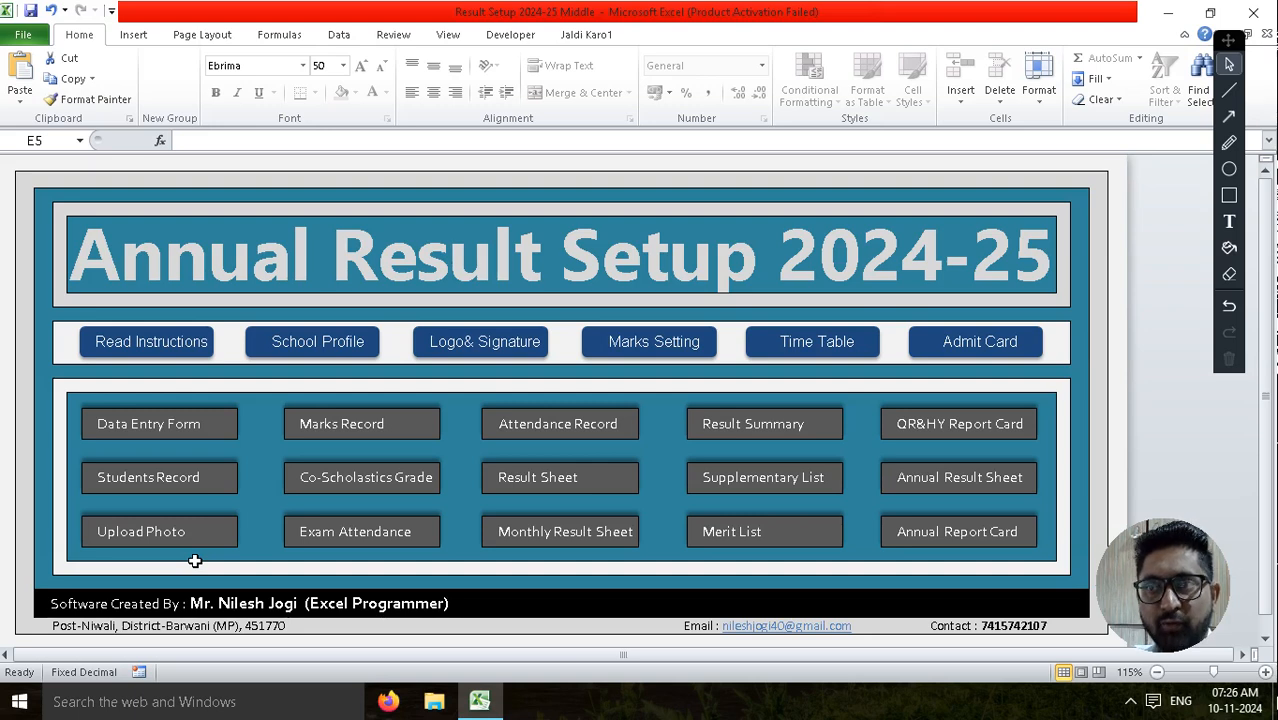
click(150, 533)
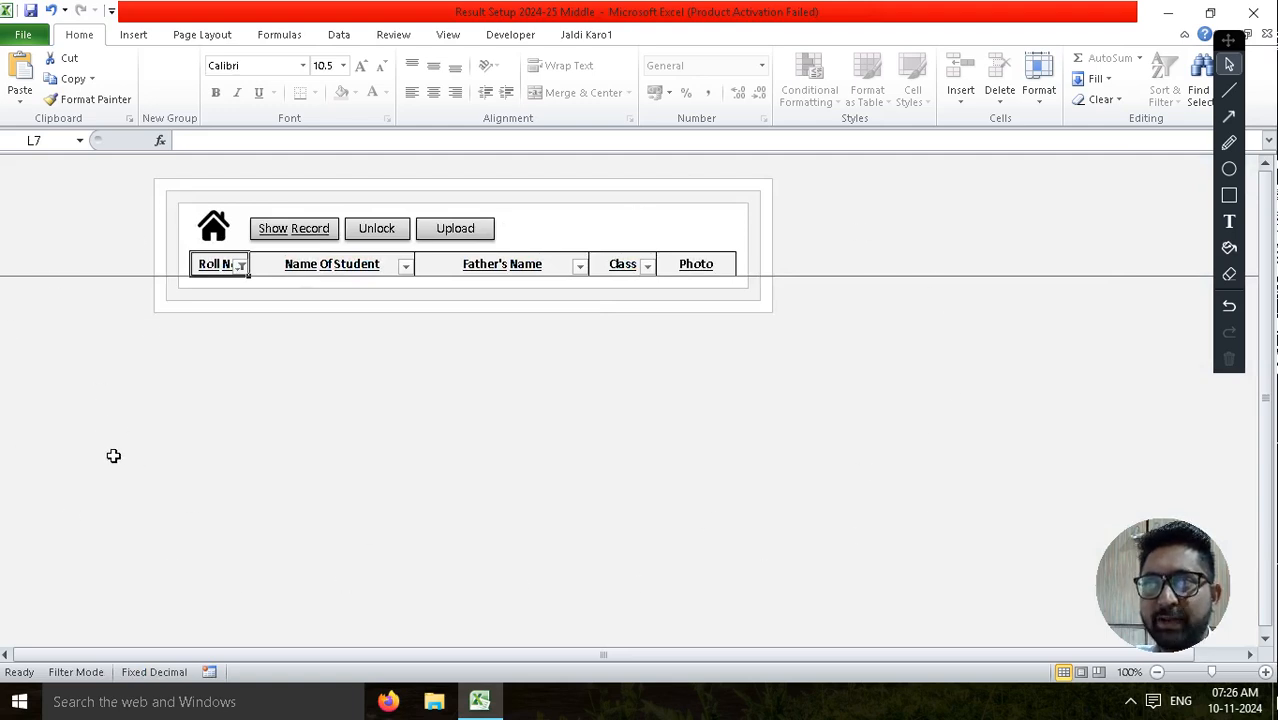
click(301, 229)
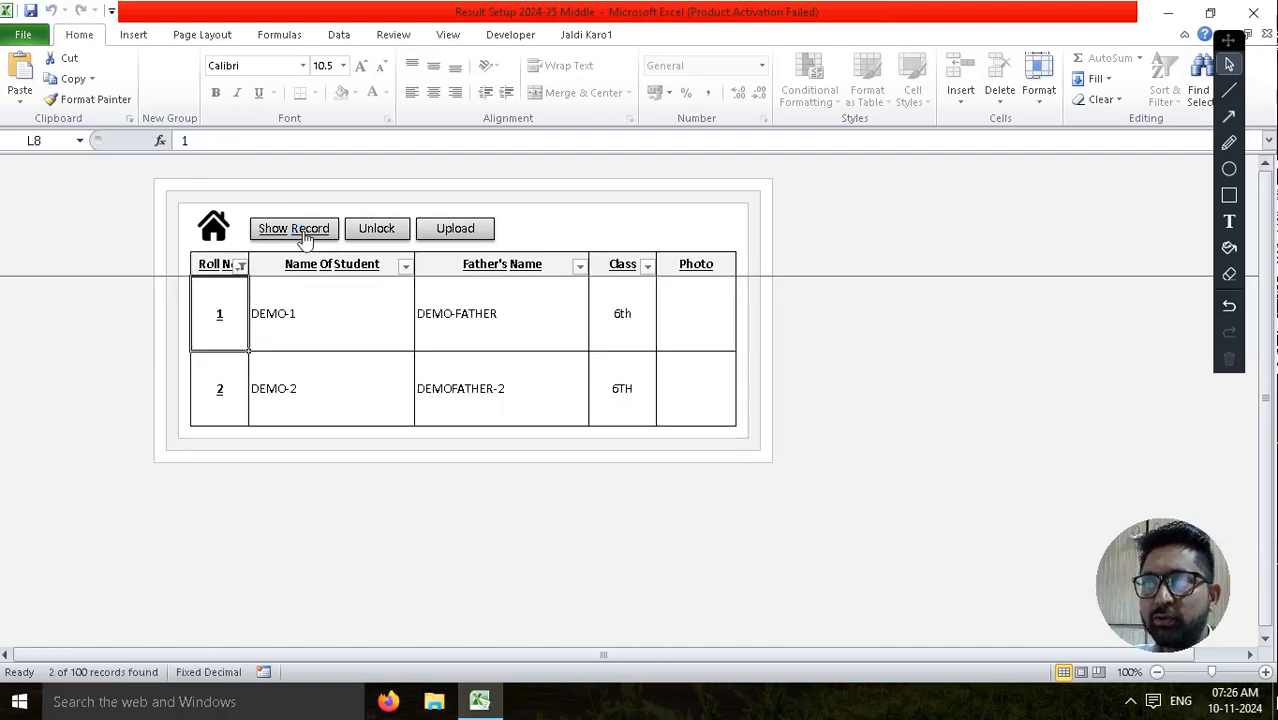
drag(224, 320, 645, 396)
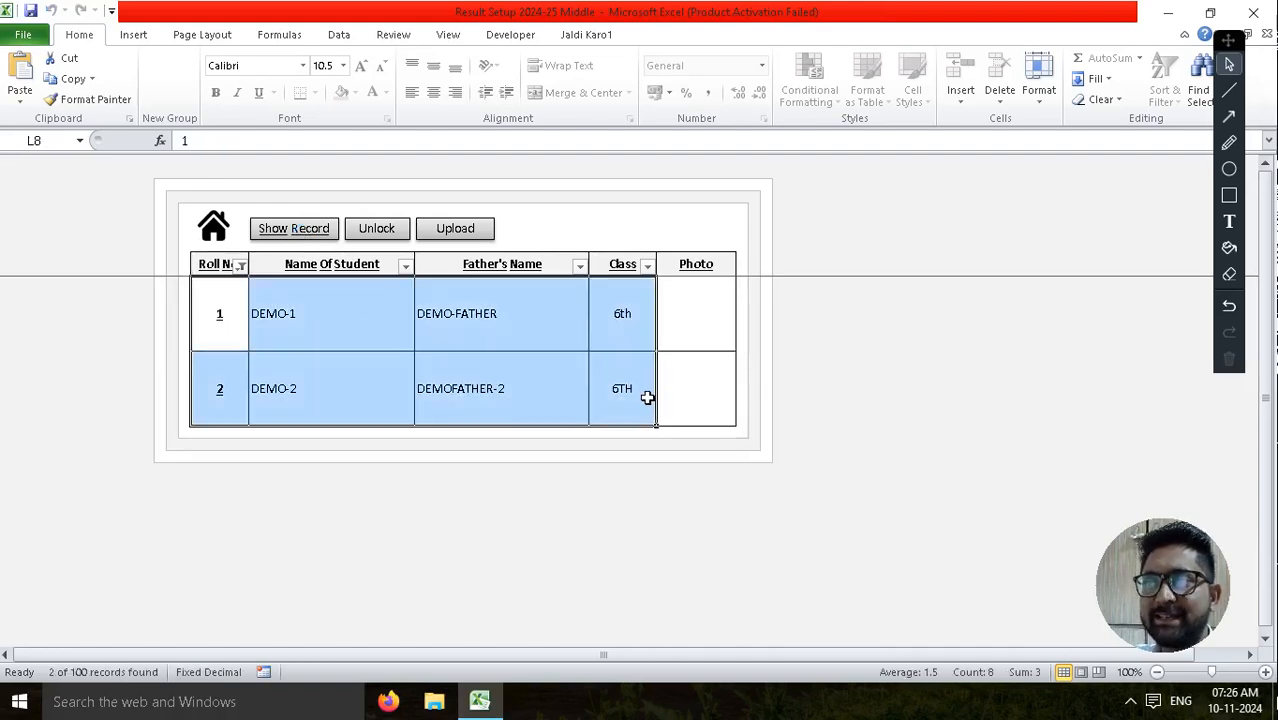
drag(220, 322, 605, 403)
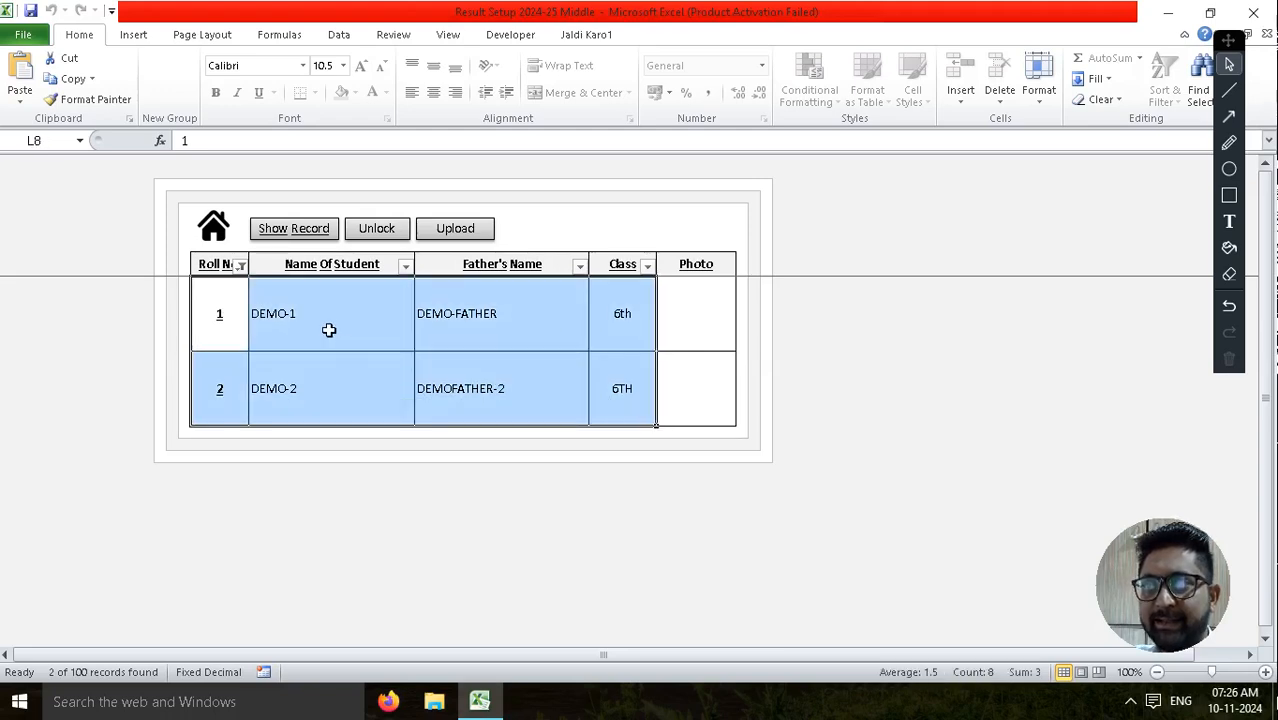
click(328, 330)
click(219, 330)
click(686, 320)
click(320, 333)
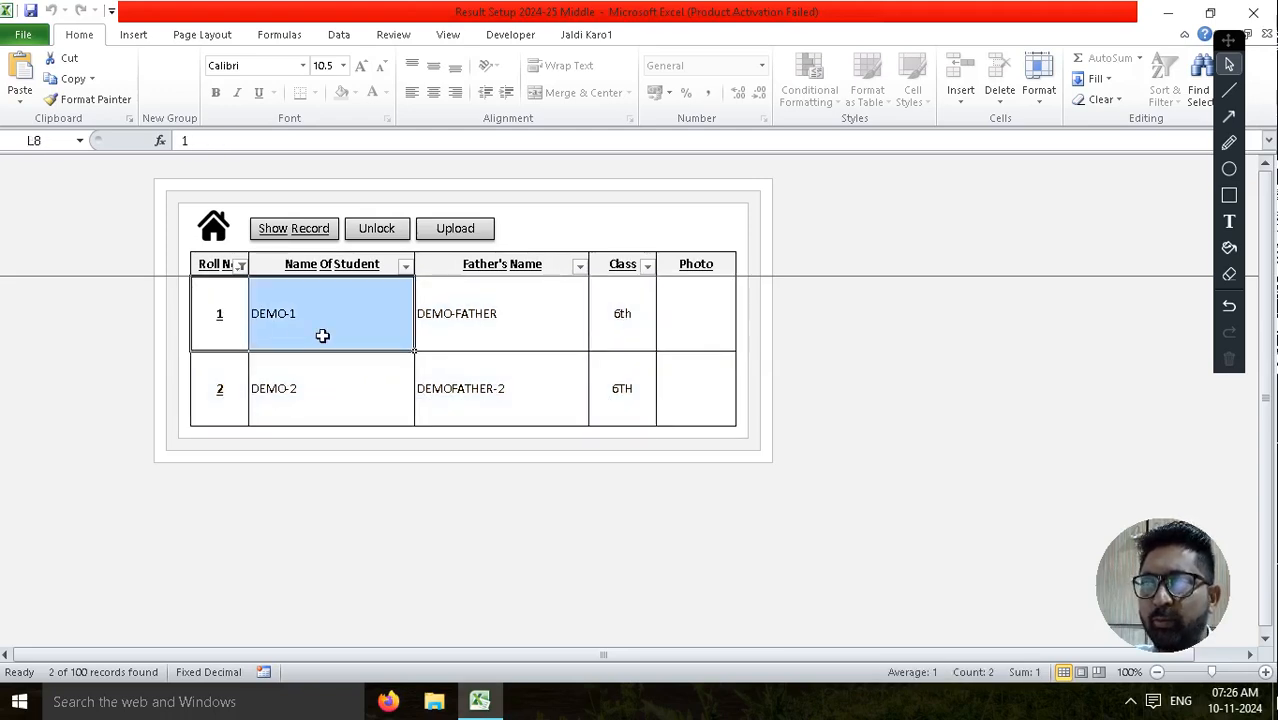
Step: Upload Boy Picture from the Desktop's Logo & Signature folder as the photo for roll number 1
click(719, 319)
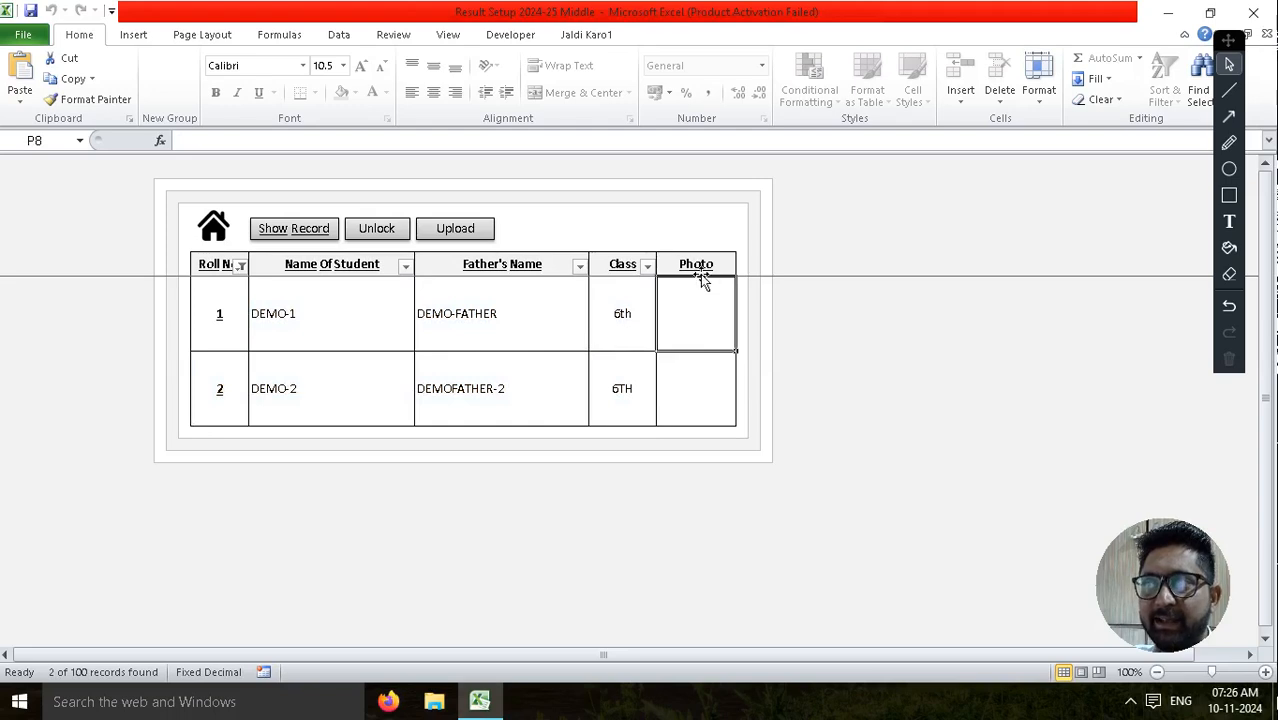
click(474, 232)
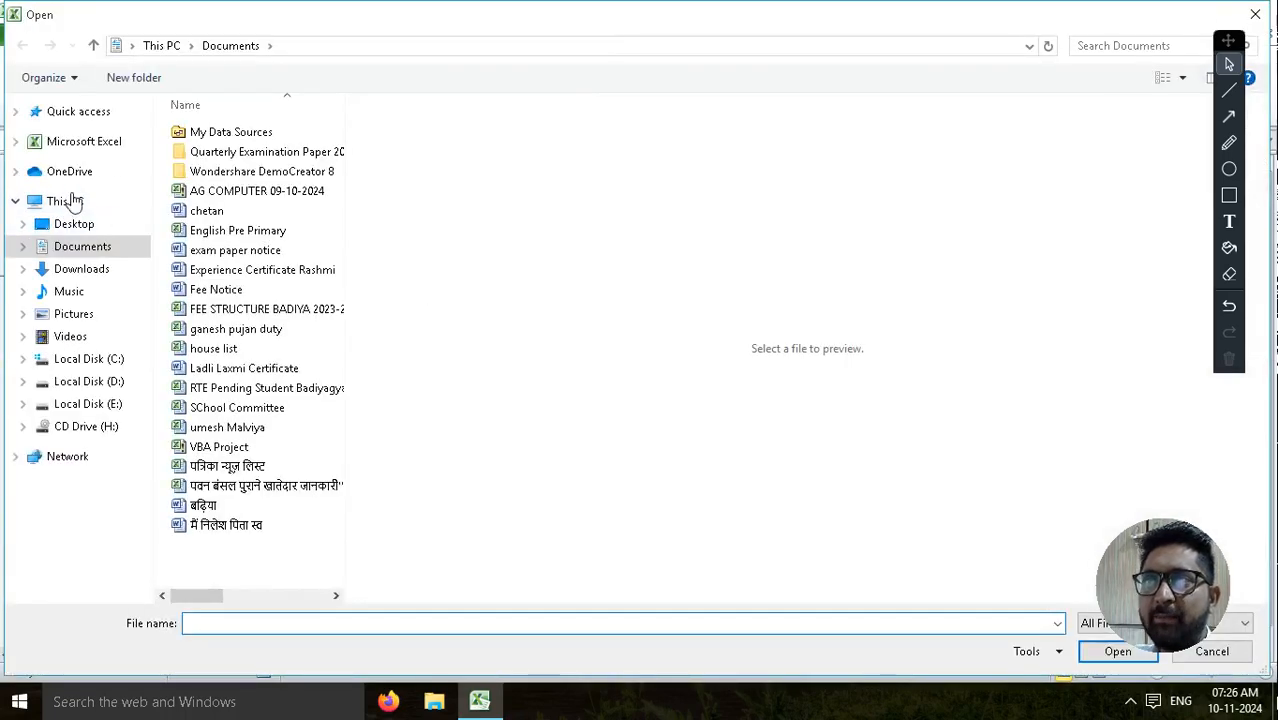
click(80, 228)
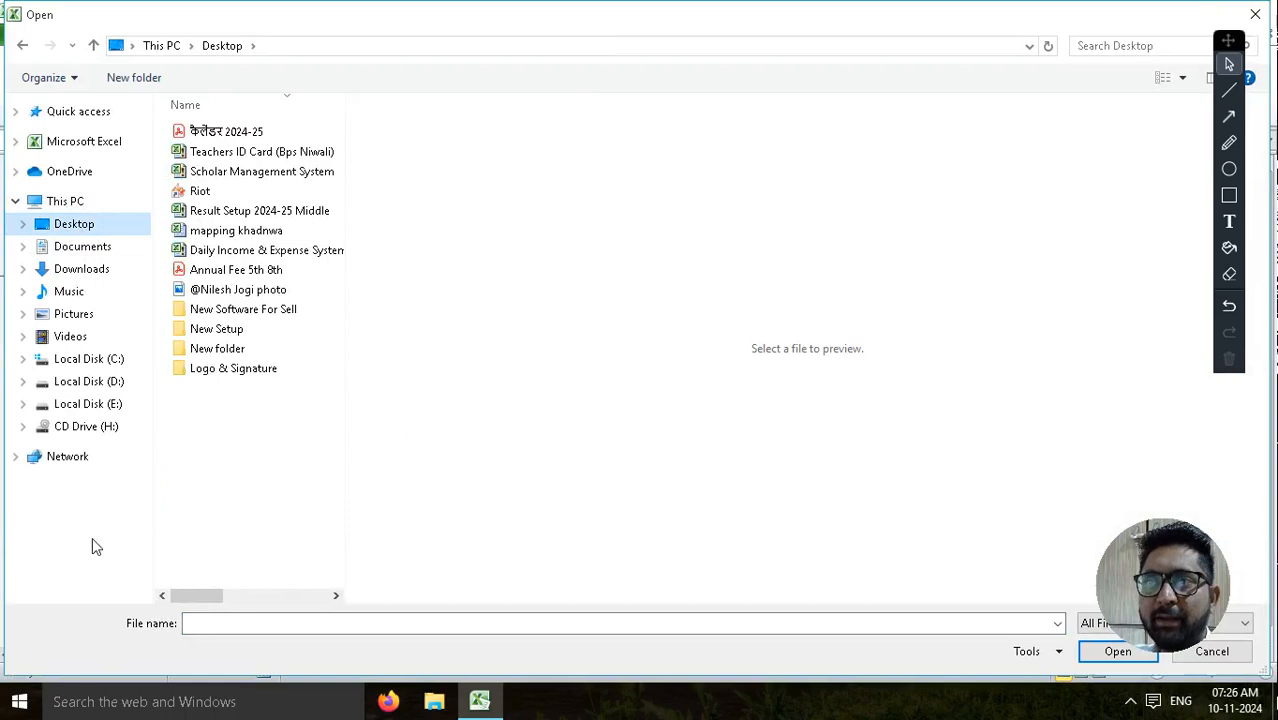
double_click(232, 372)
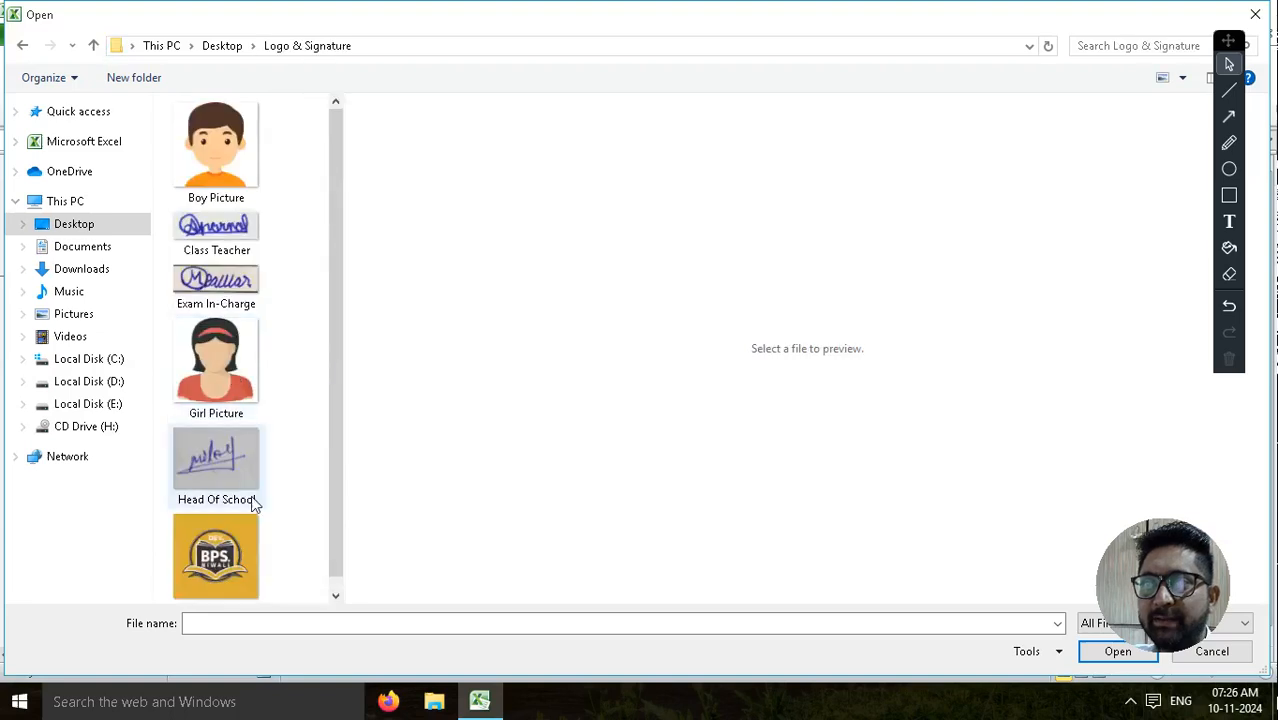
click(218, 162)
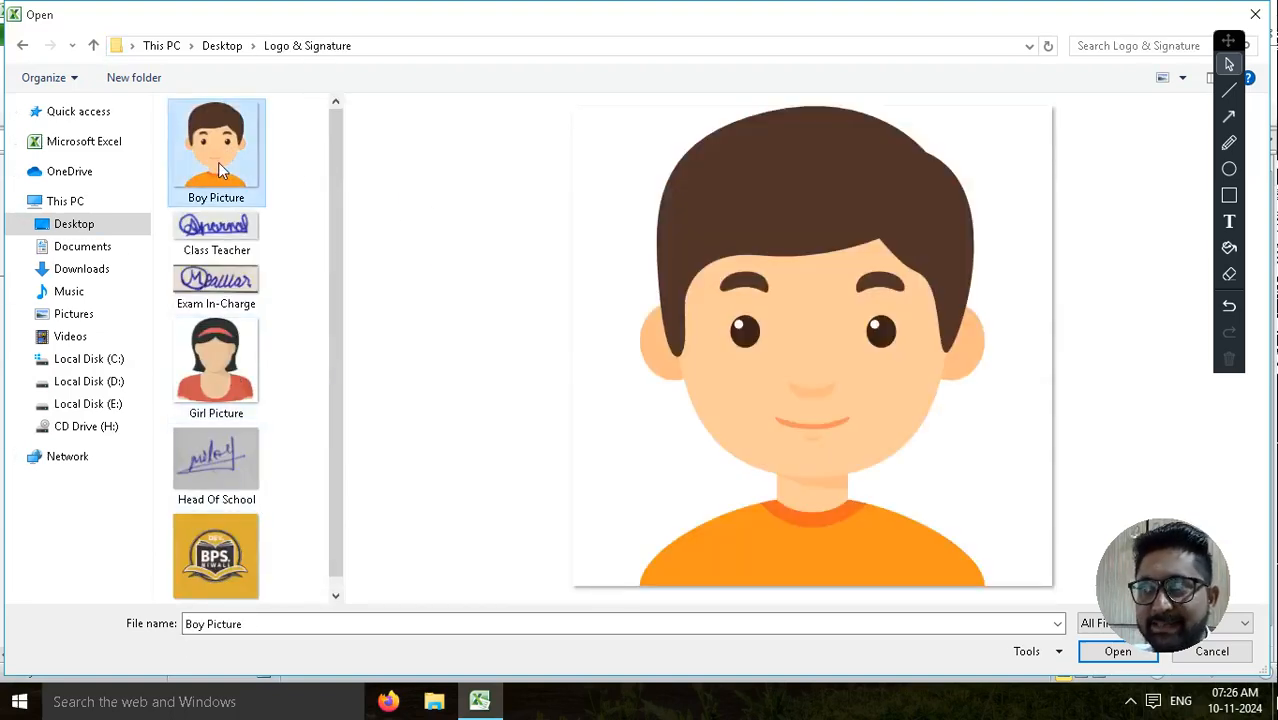
click(1117, 651)
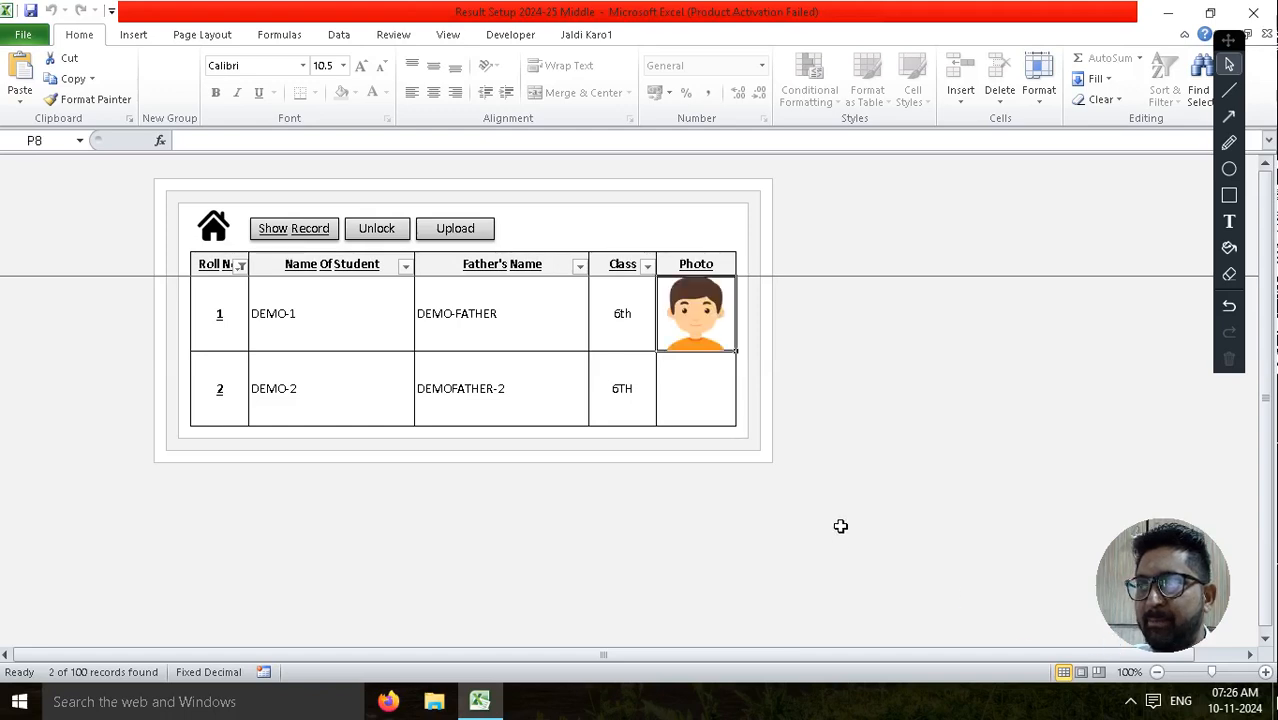
Step: Upload Girl Picture as the photo for roll number 2 and return to the home page
click(699, 390)
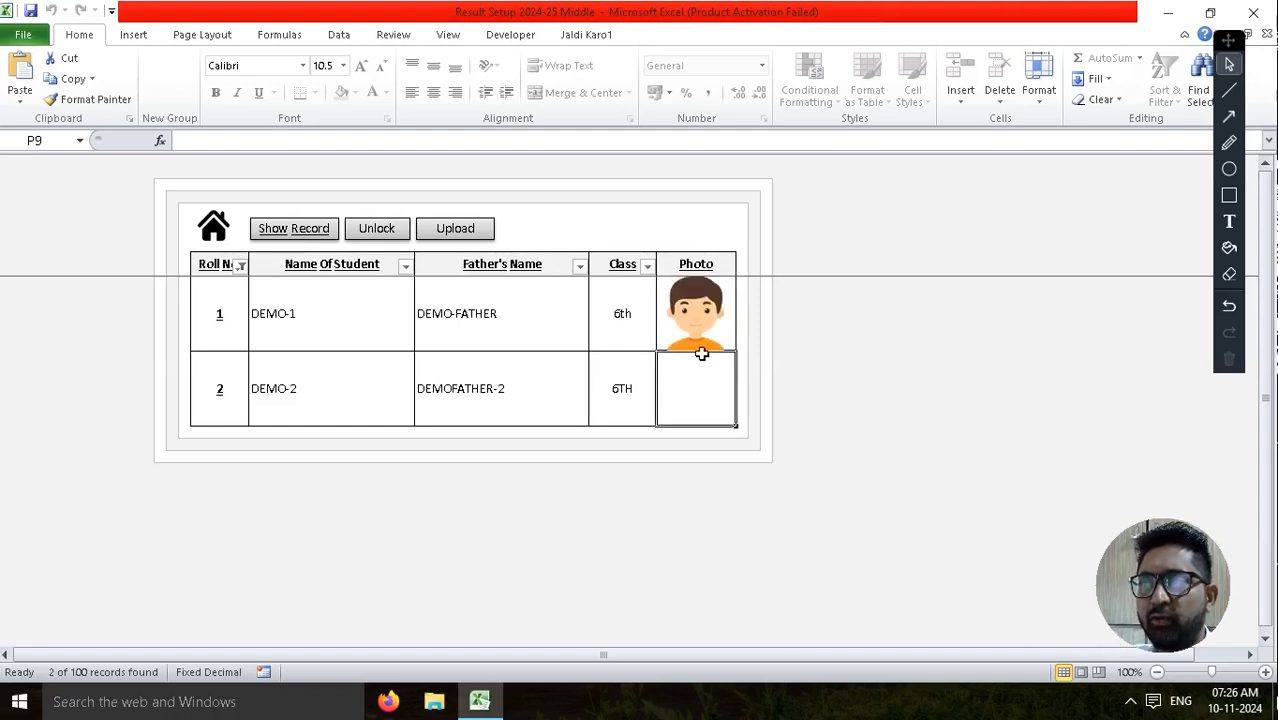
click(268, 382)
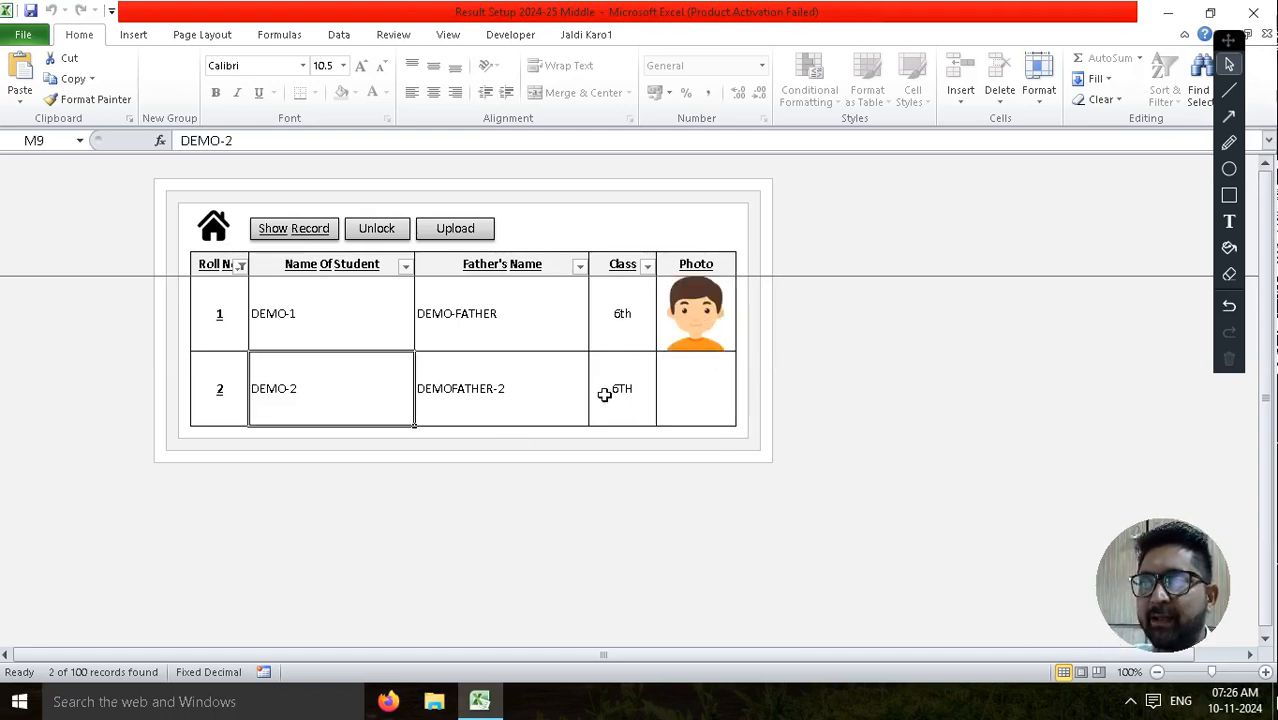
click(700, 386)
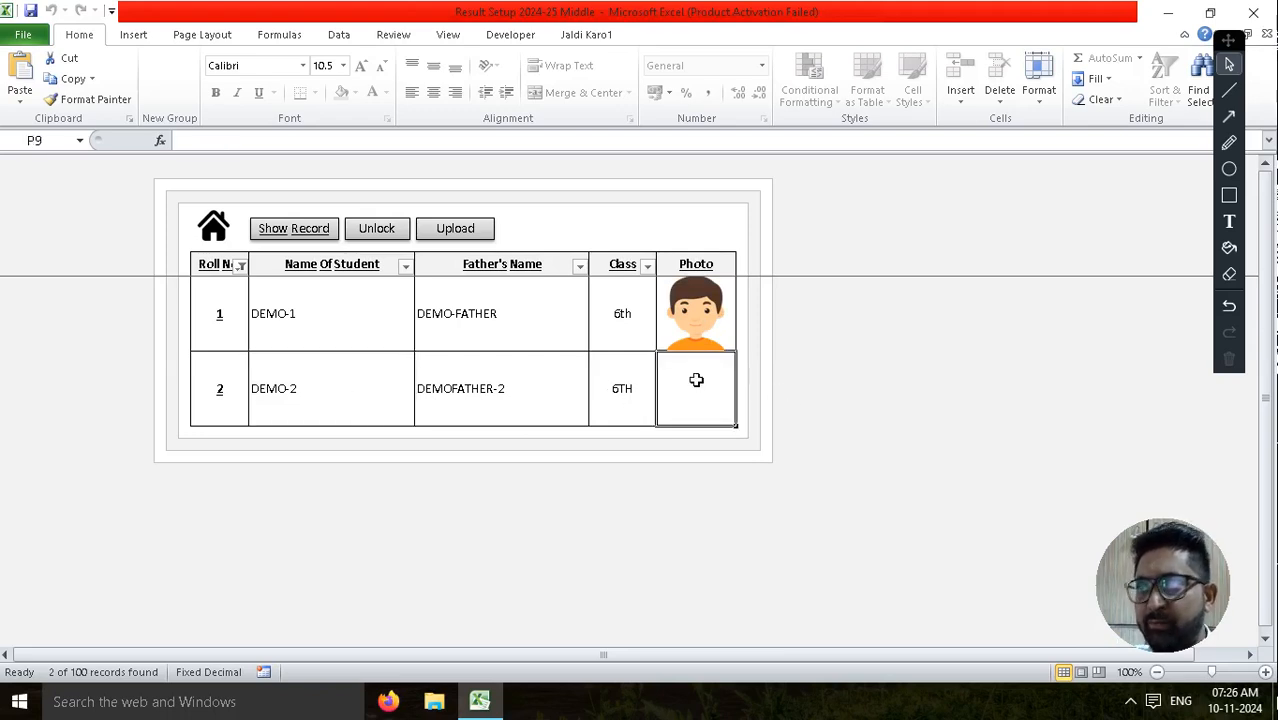
click(478, 230)
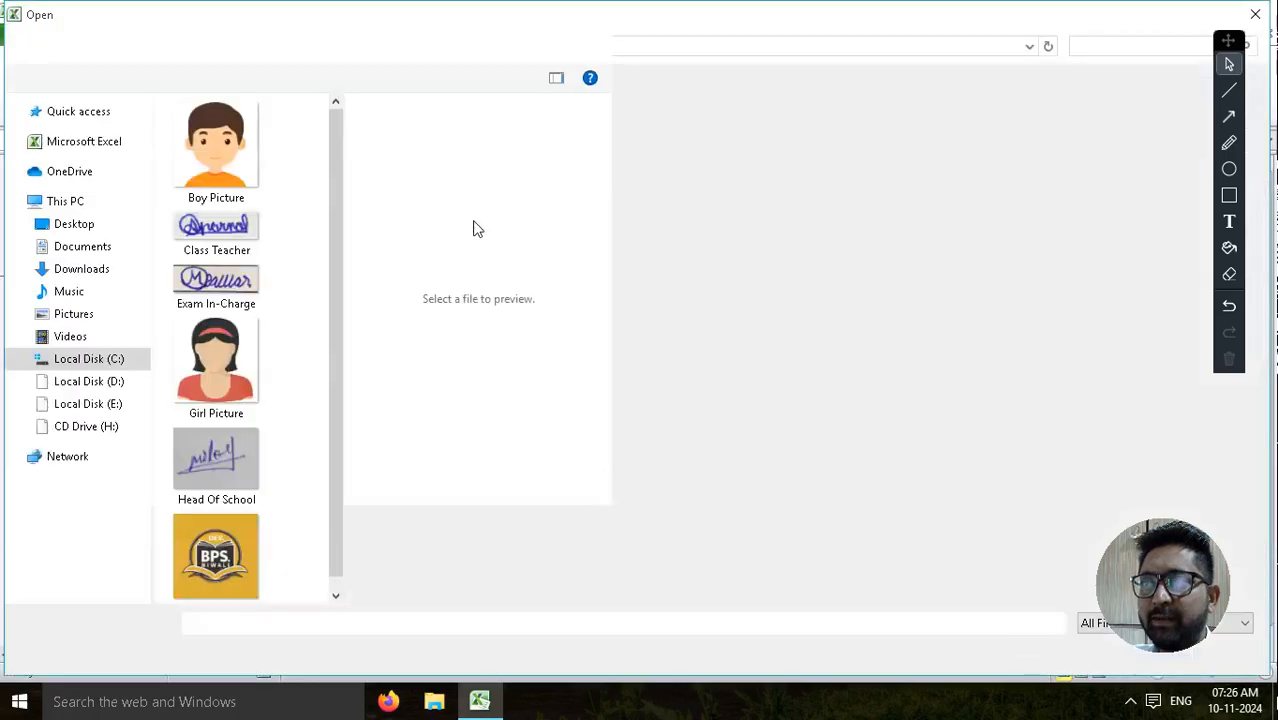
click(236, 340)
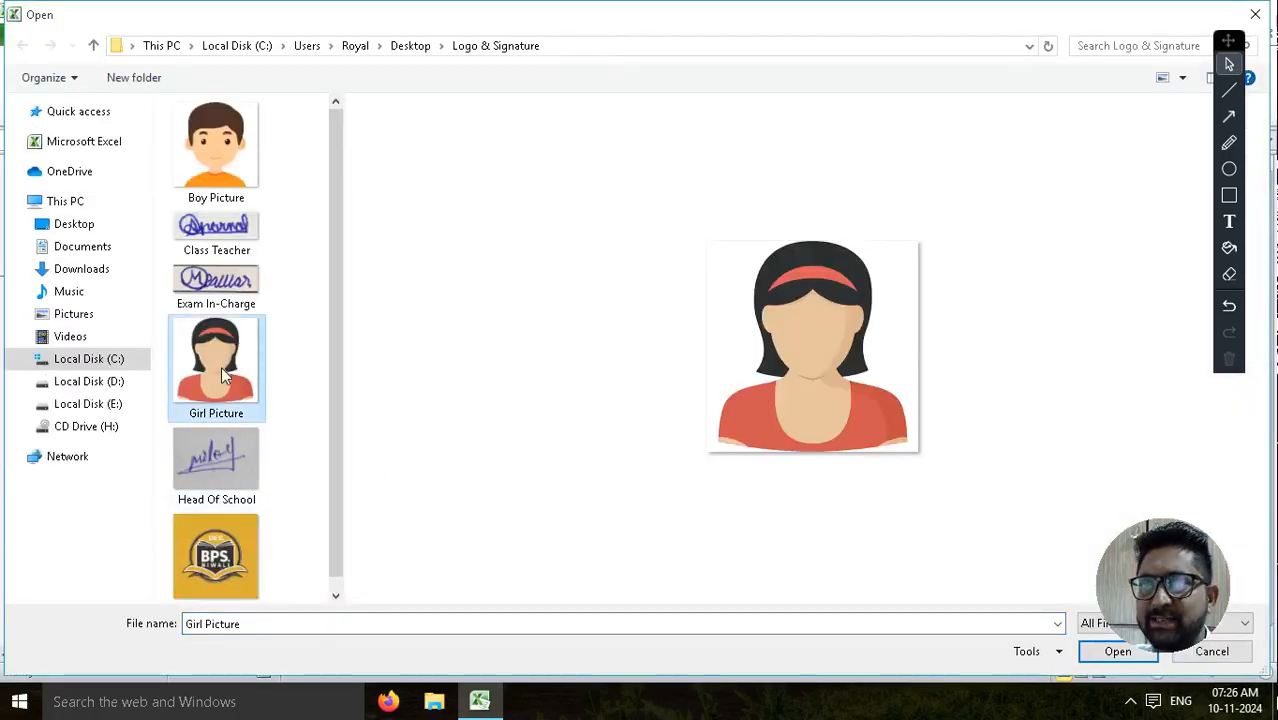
click(1113, 651)
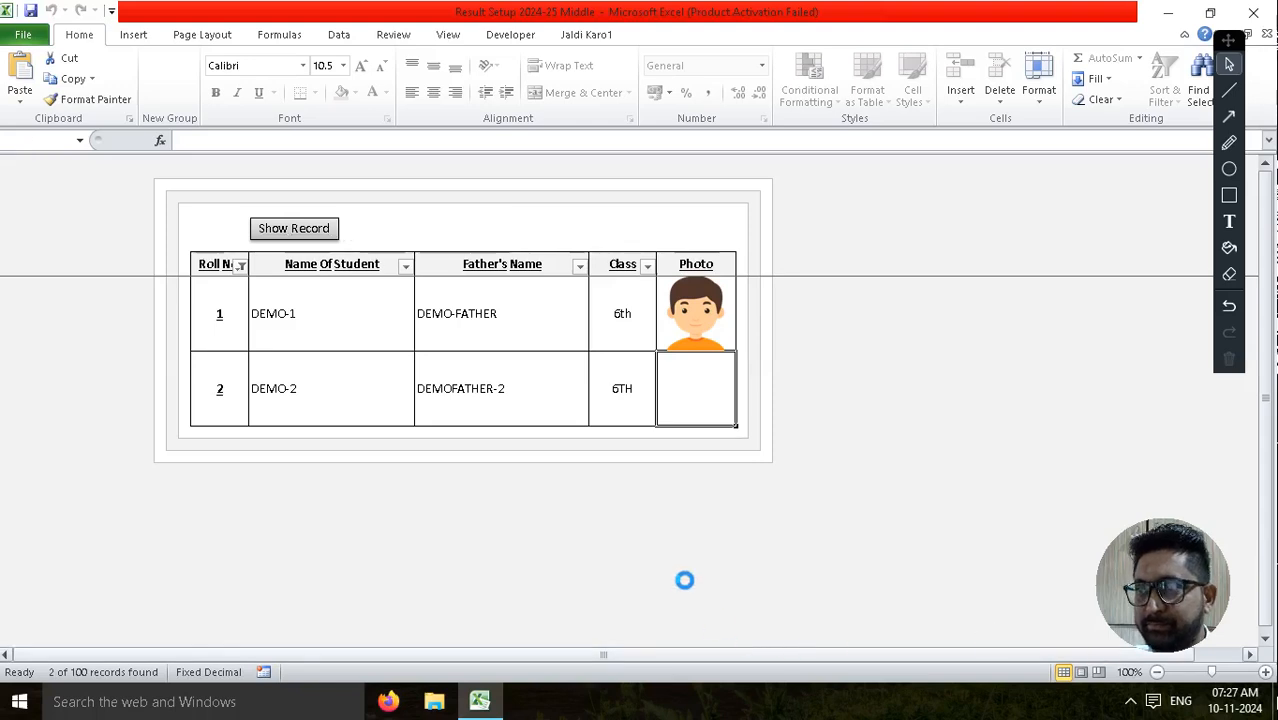
click(462, 371)
click(274, 337)
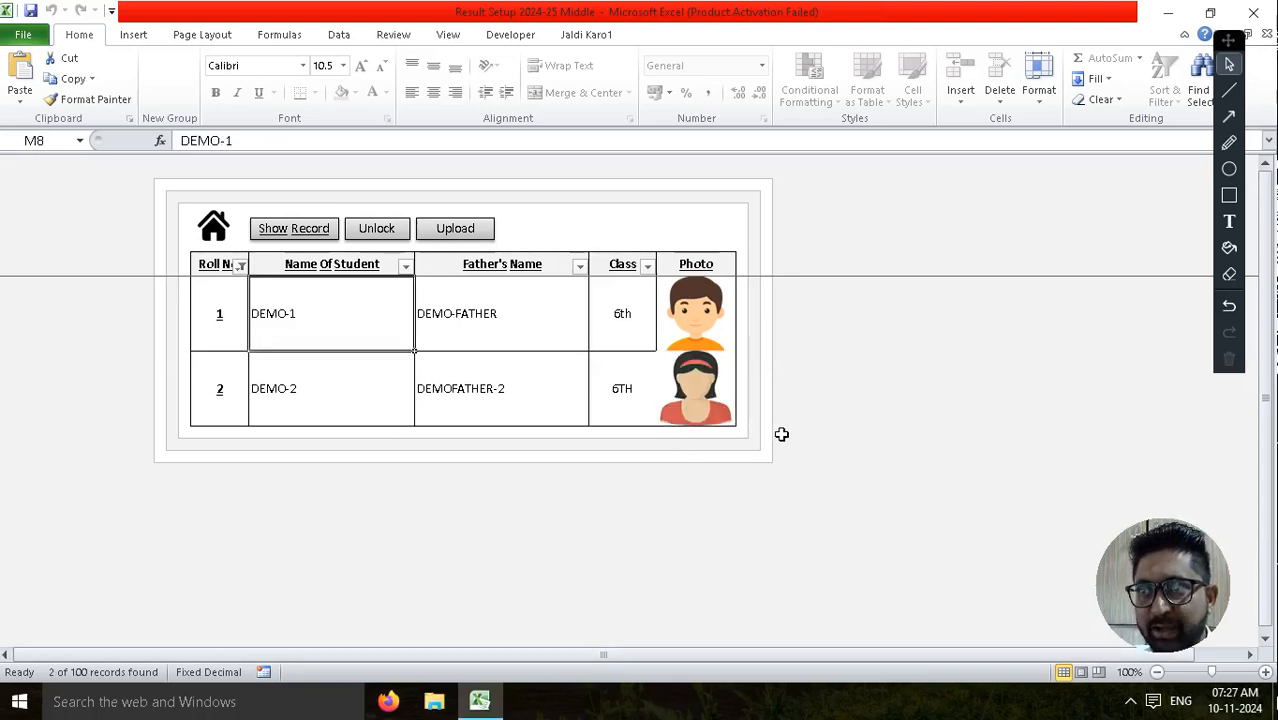
click(218, 229)
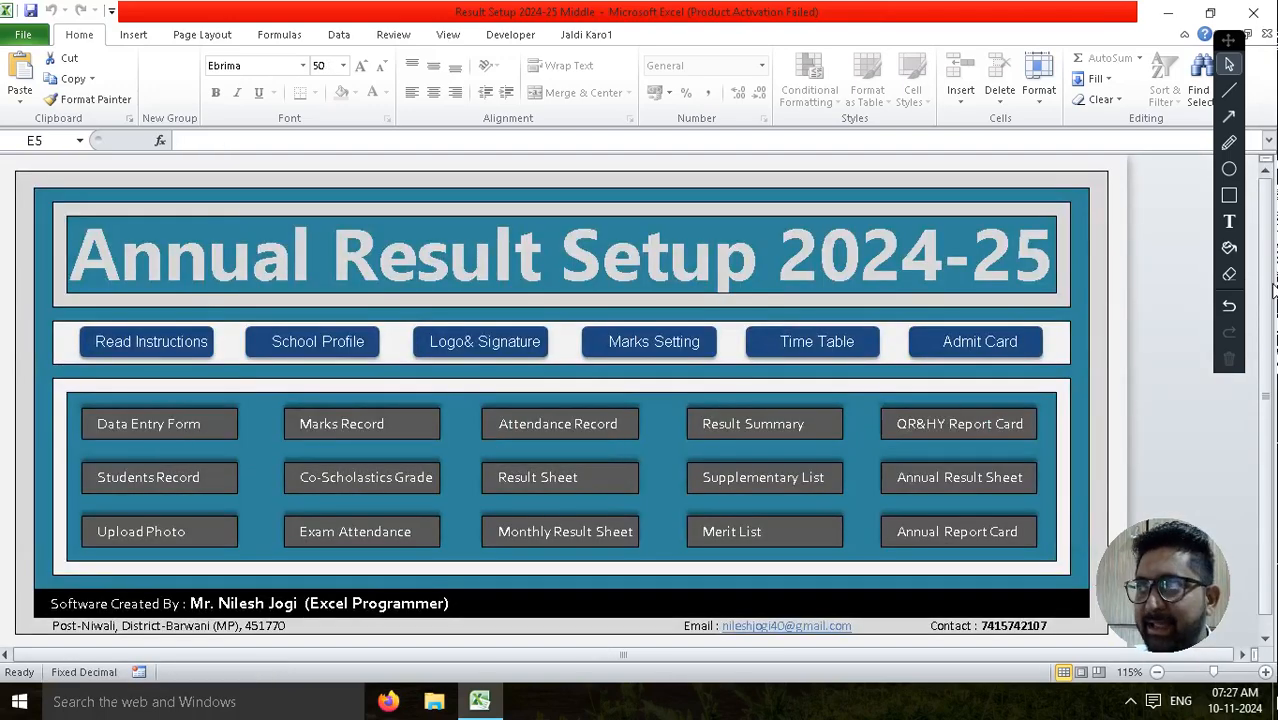
Step: Outline the Data Entry Form, Students Record and Upload Photo options with rectangle annotations and clear the markings
click(1229, 195)
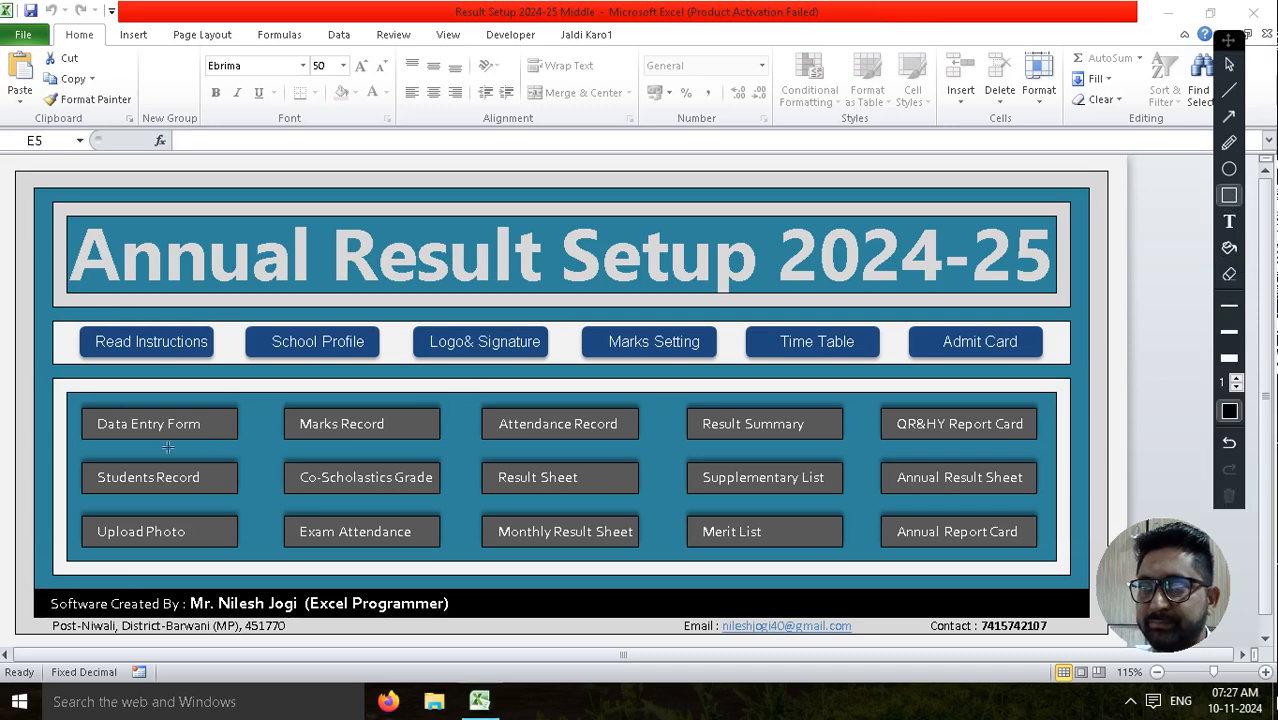
mouse_move(69, 401)
mouse_down()
mouse_move(298, 448)
mouse_move(244, 444)
mouse_up()
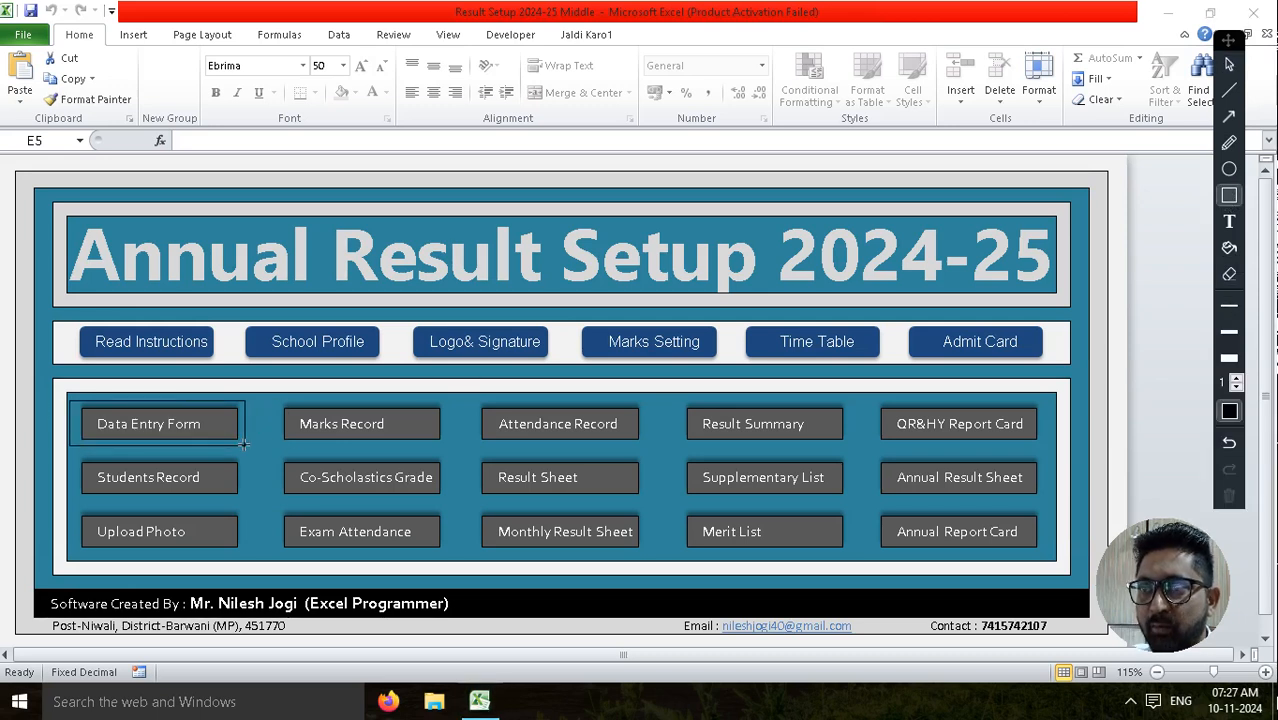
drag(72, 403, 247, 442)
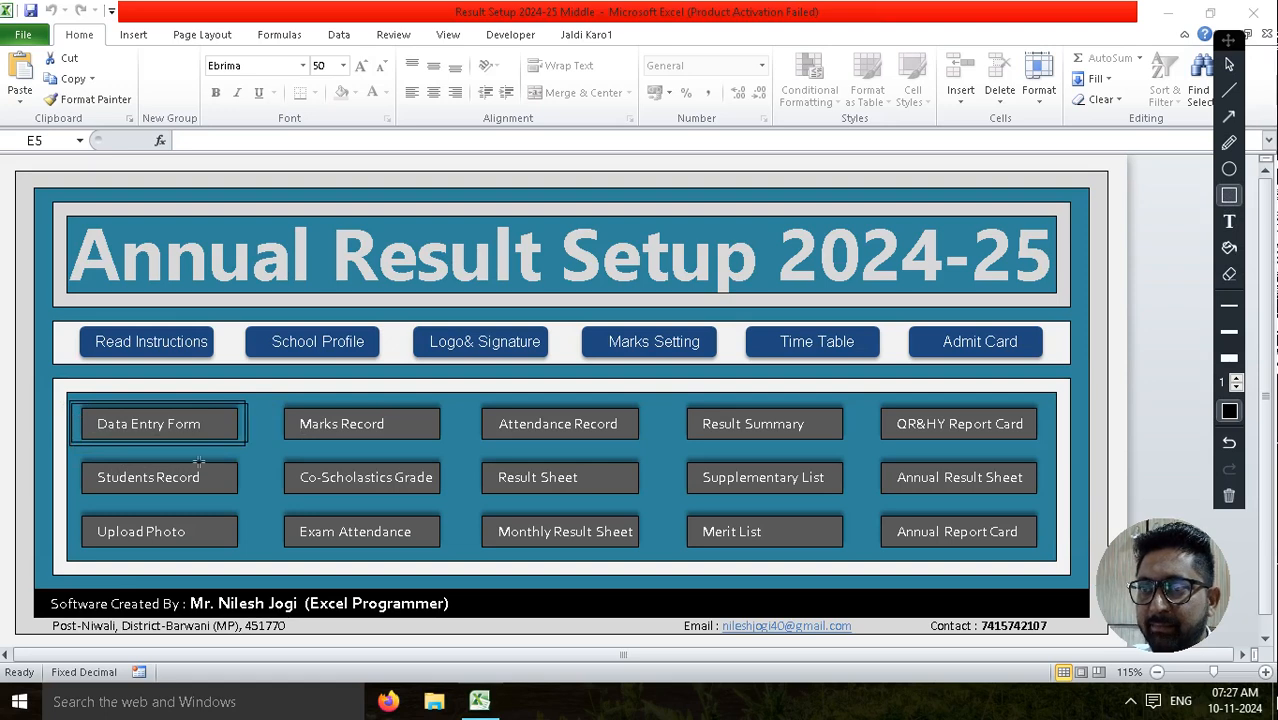
drag(68, 456, 252, 496)
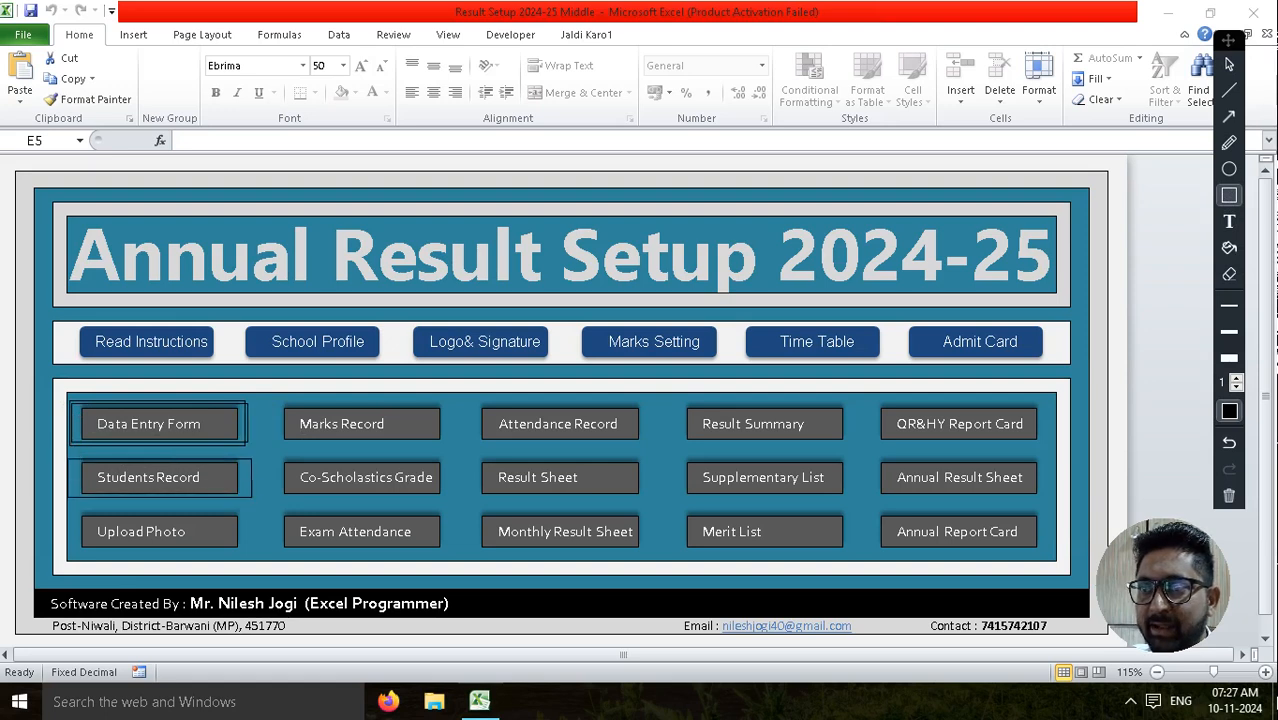
drag(54, 516, 261, 552)
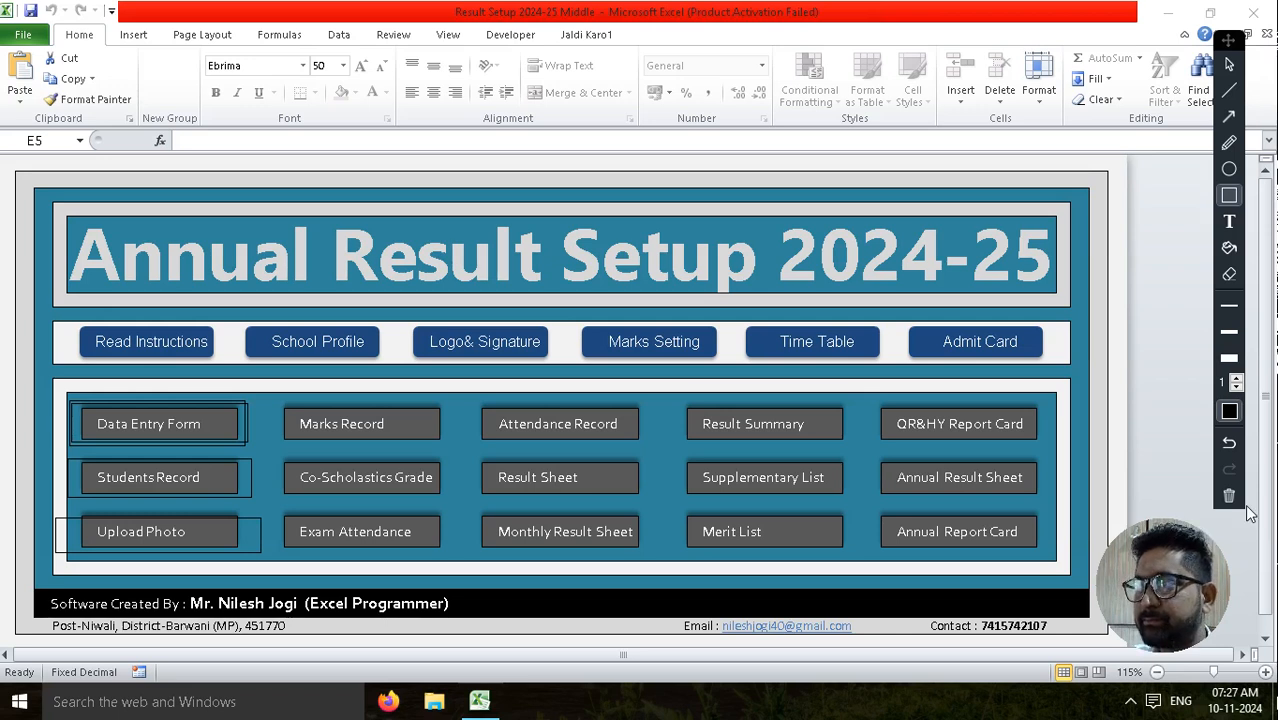
click(1229, 495)
click(1229, 63)
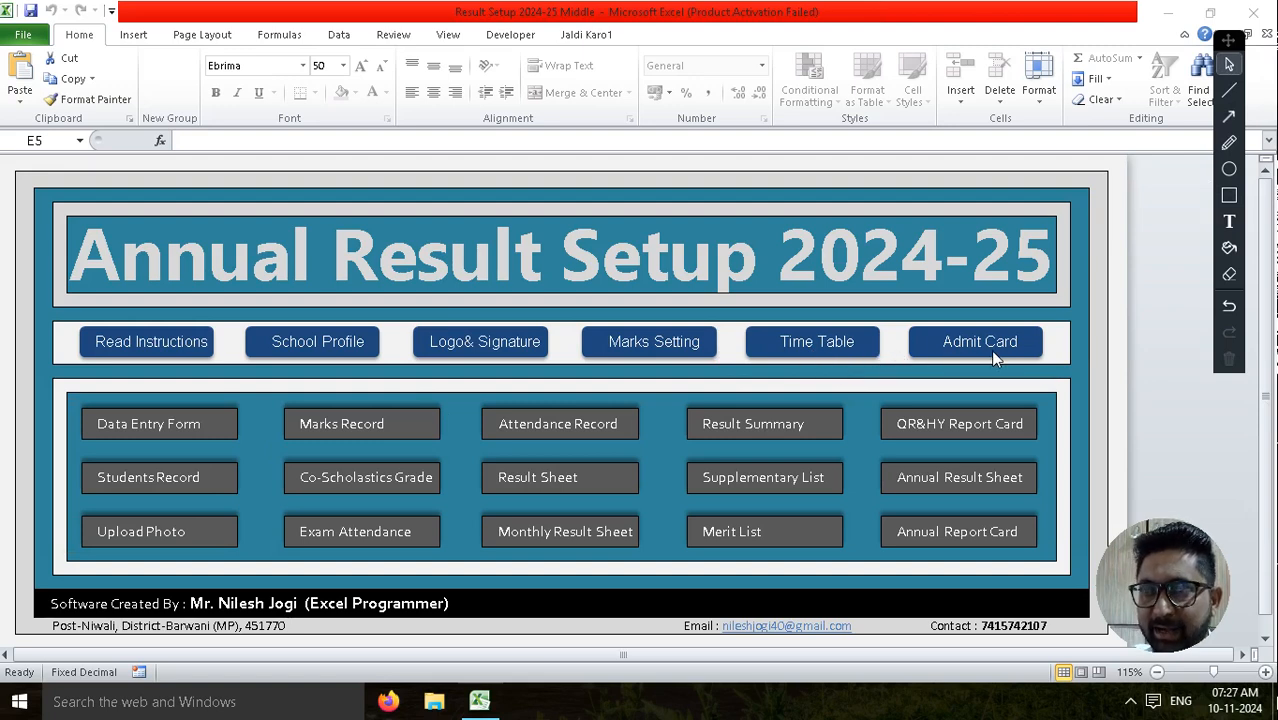
Step: Open the exam Time Table sheet, look over the annual timetable and switch to the quarterly one
click(802, 345)
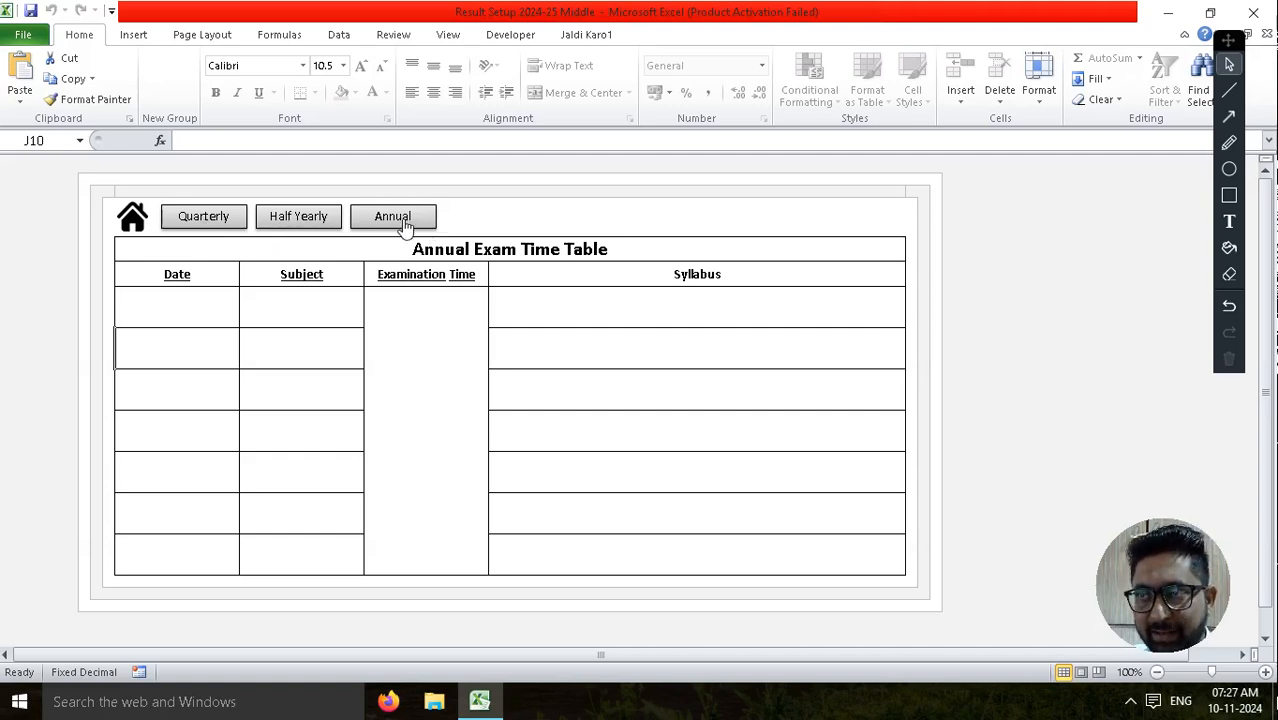
click(220, 311)
click(292, 360)
click(420, 433)
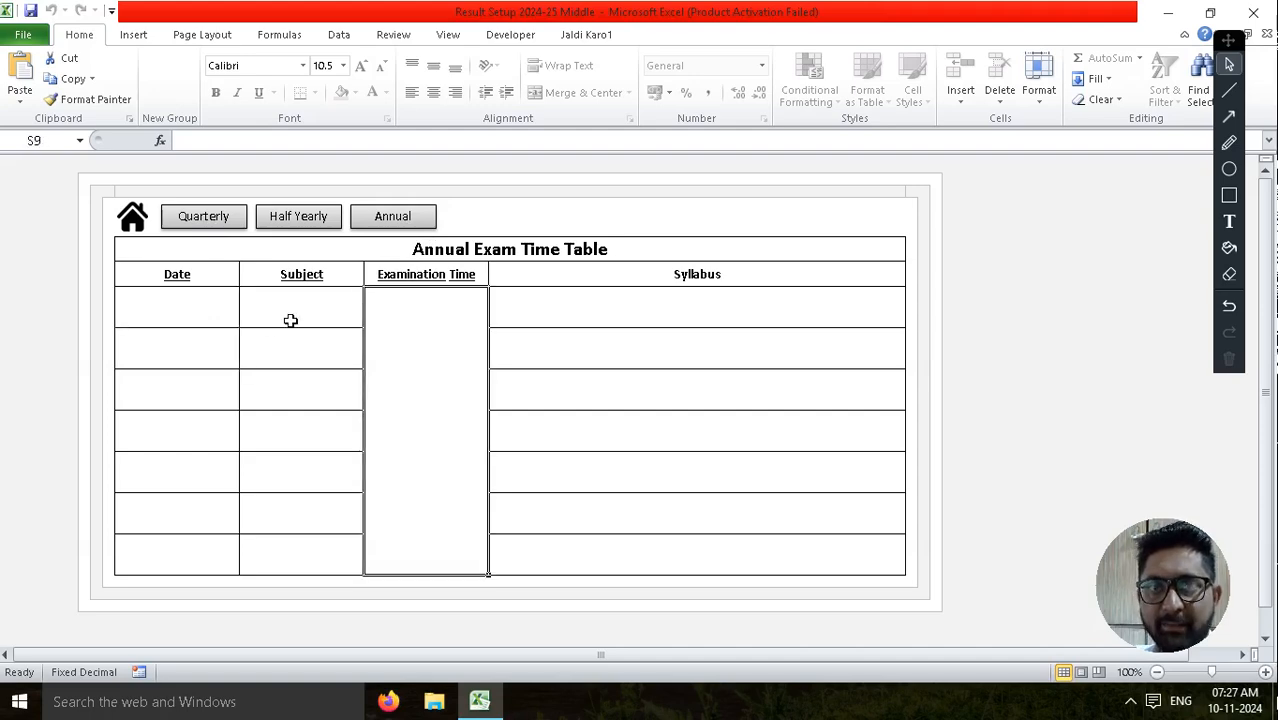
click(212, 217)
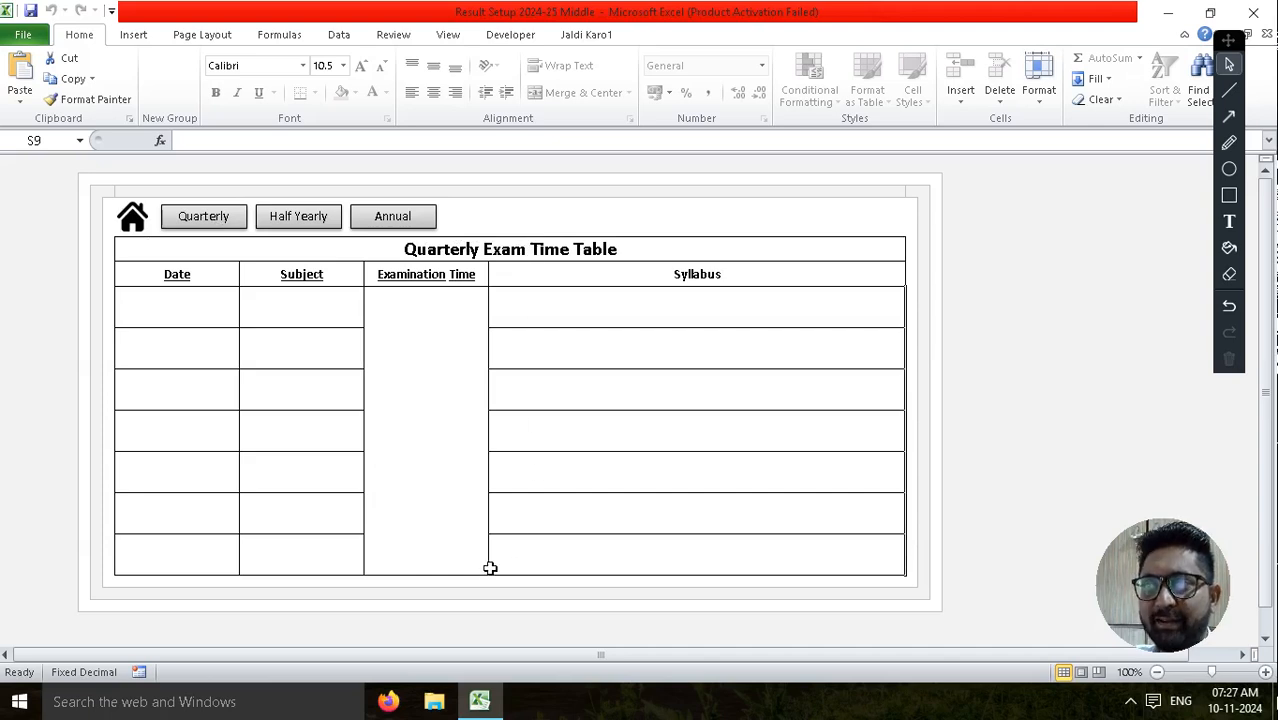
Step: Examine the Date, Subject, Examination Time and Syllabus columns of the Quarterly Exam Time Table
click(283, 485)
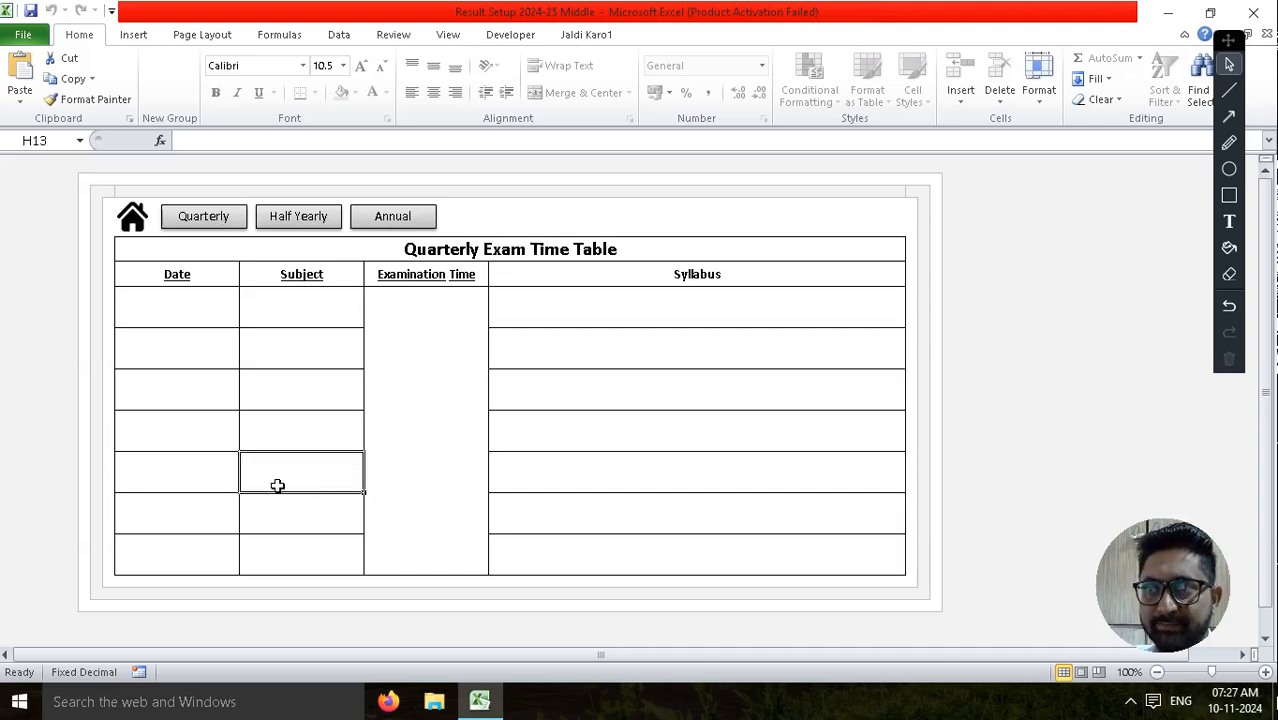
click(164, 318)
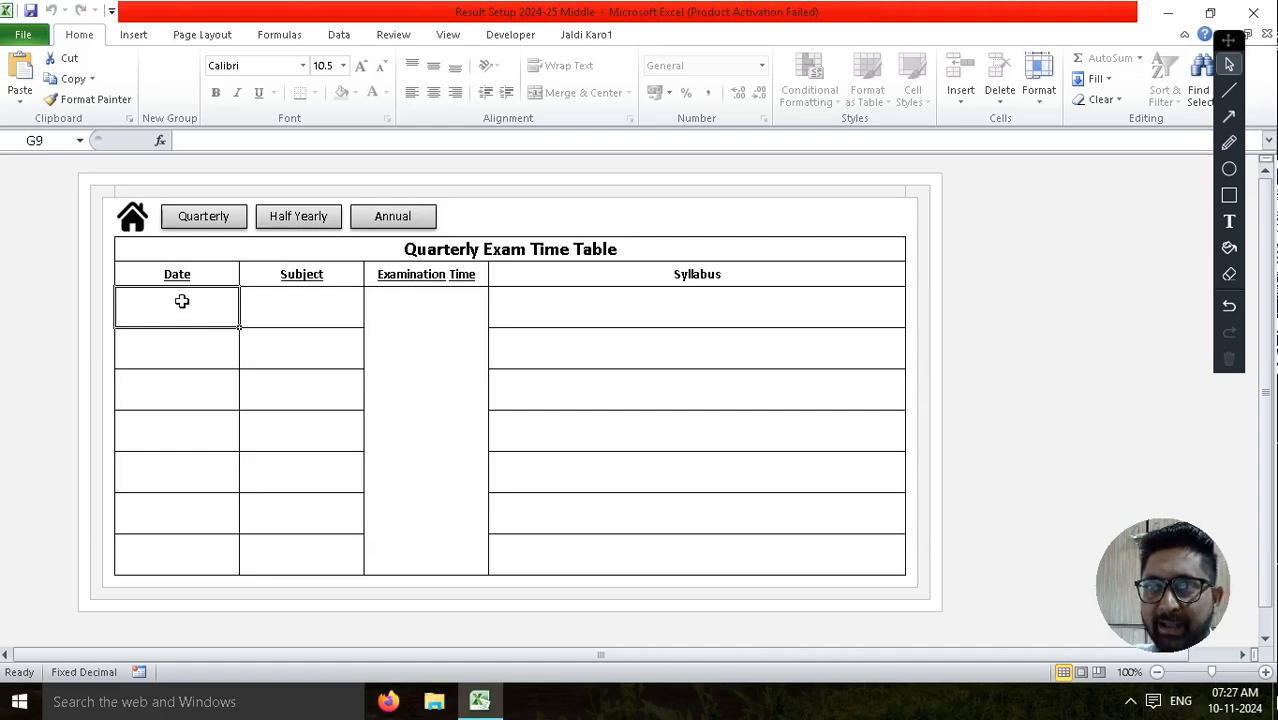
click(312, 313)
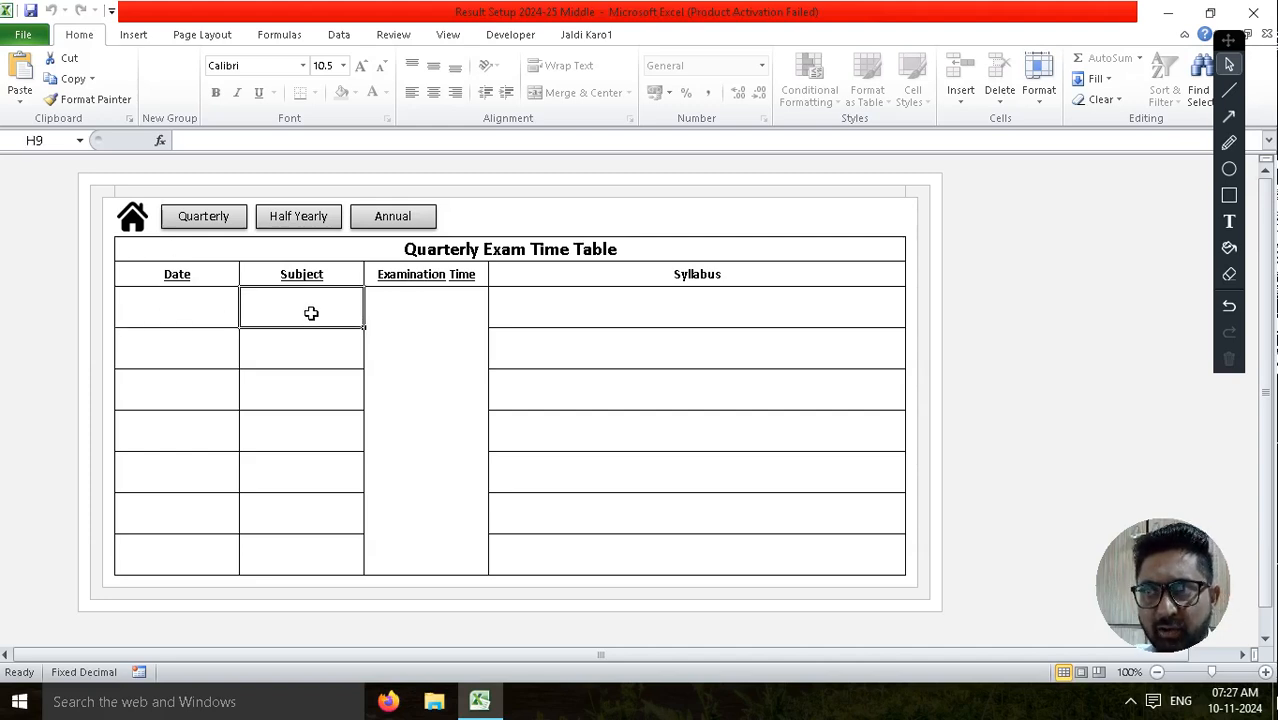
click(424, 318)
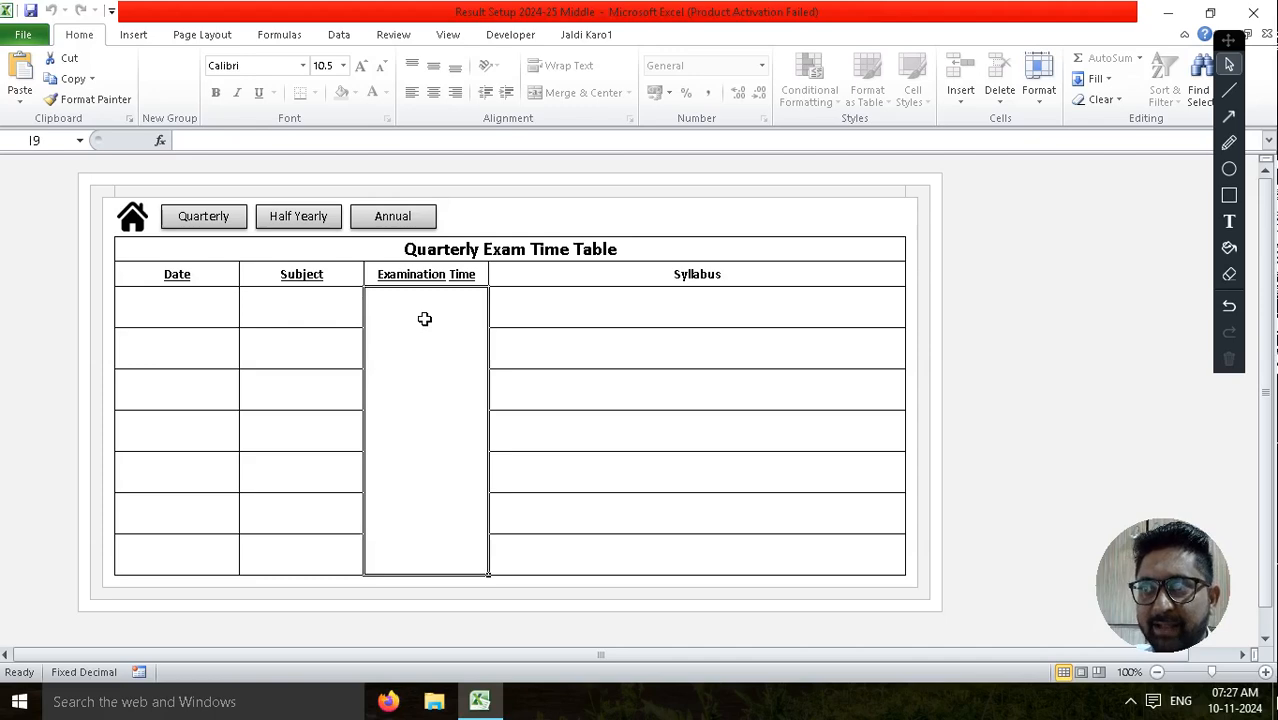
mouse_move(782, 306)
mouse_down()
mouse_move(790, 328)
mouse_move(767, 314)
mouse_up()
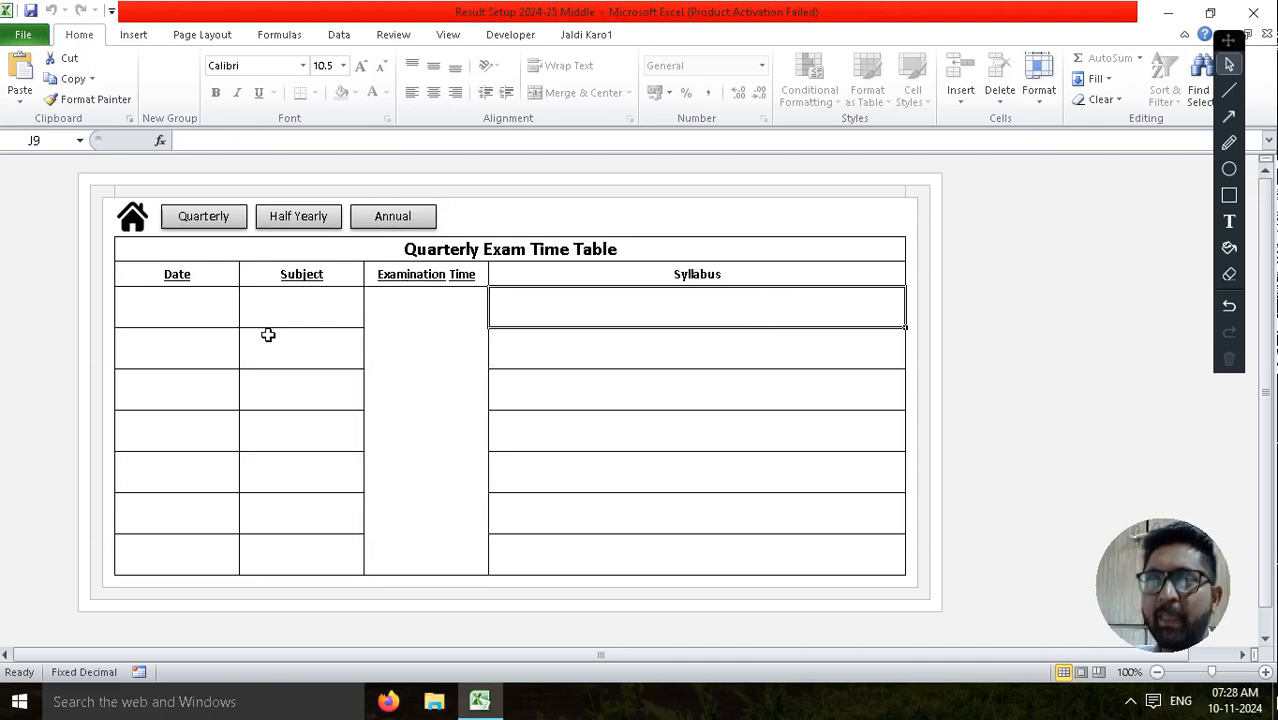
Step: Enter 01/9/2024 as the exam date in the first row of the quarterly time table
click(219, 312)
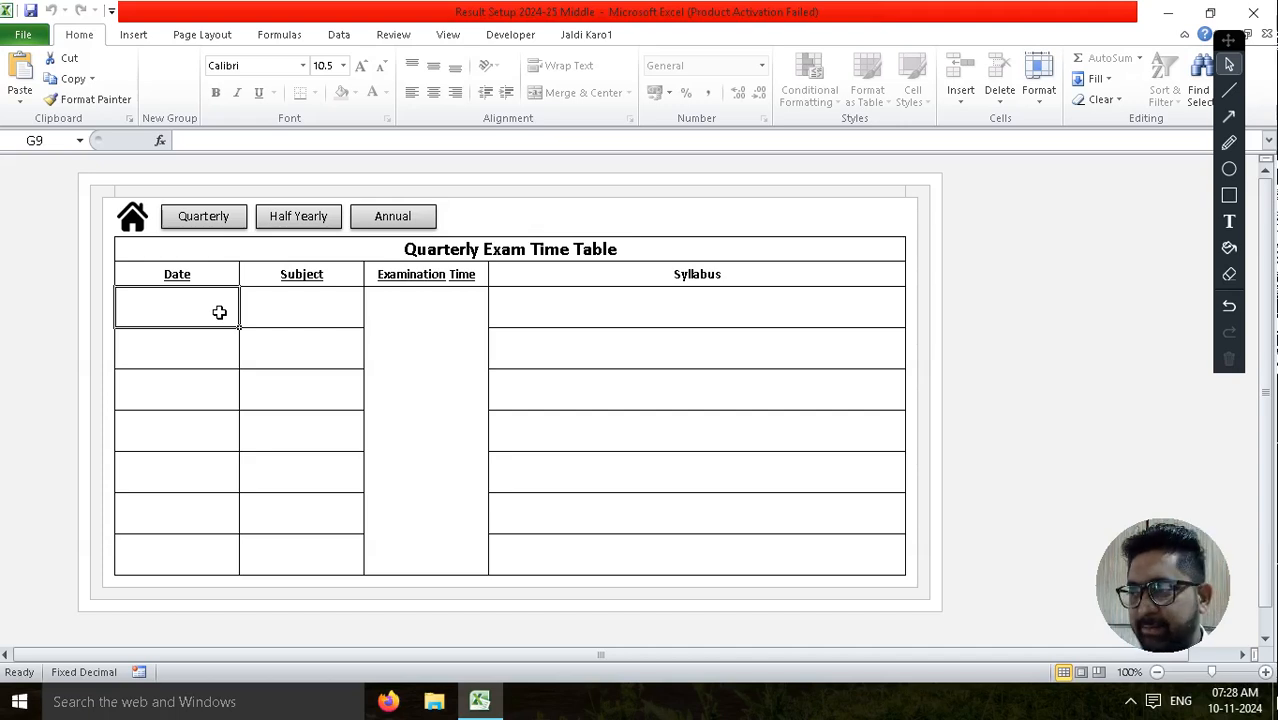
text(01/01)
key(BackSpace)
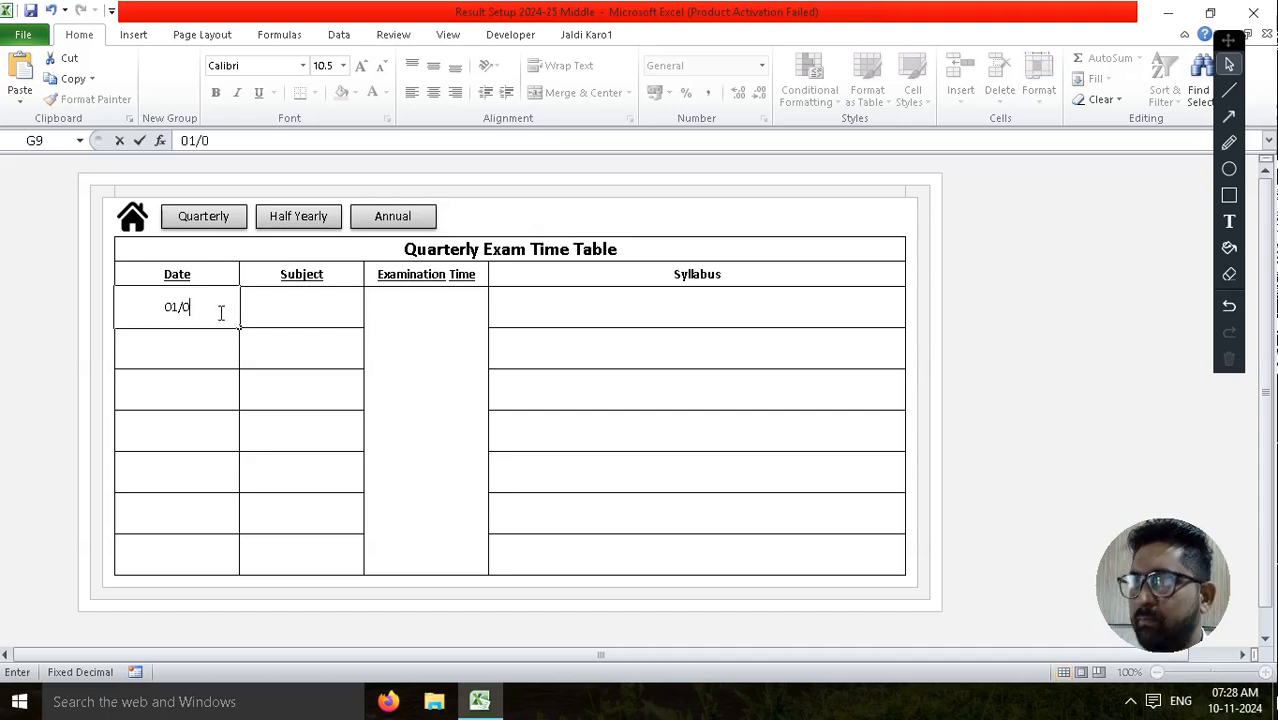
key(BackSpace)
text(7)
key(BackSpace)
text(9/)
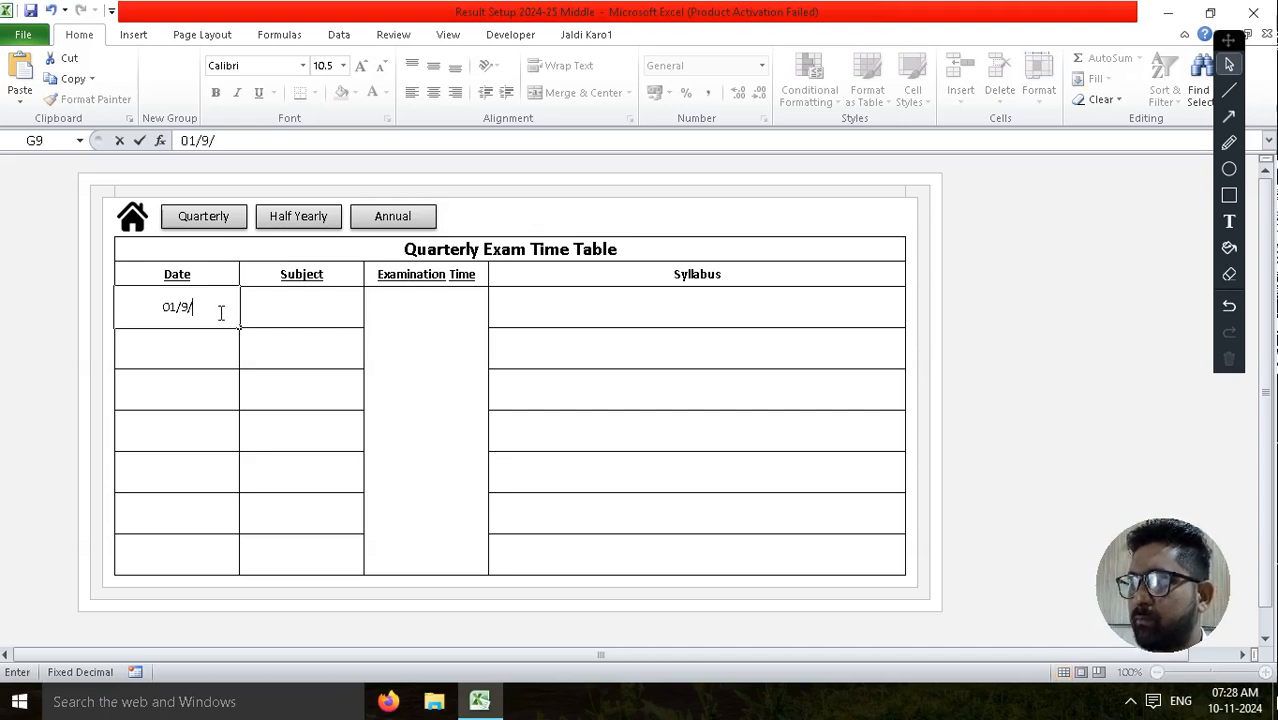
text(2024)
key(Return)
key(Return)
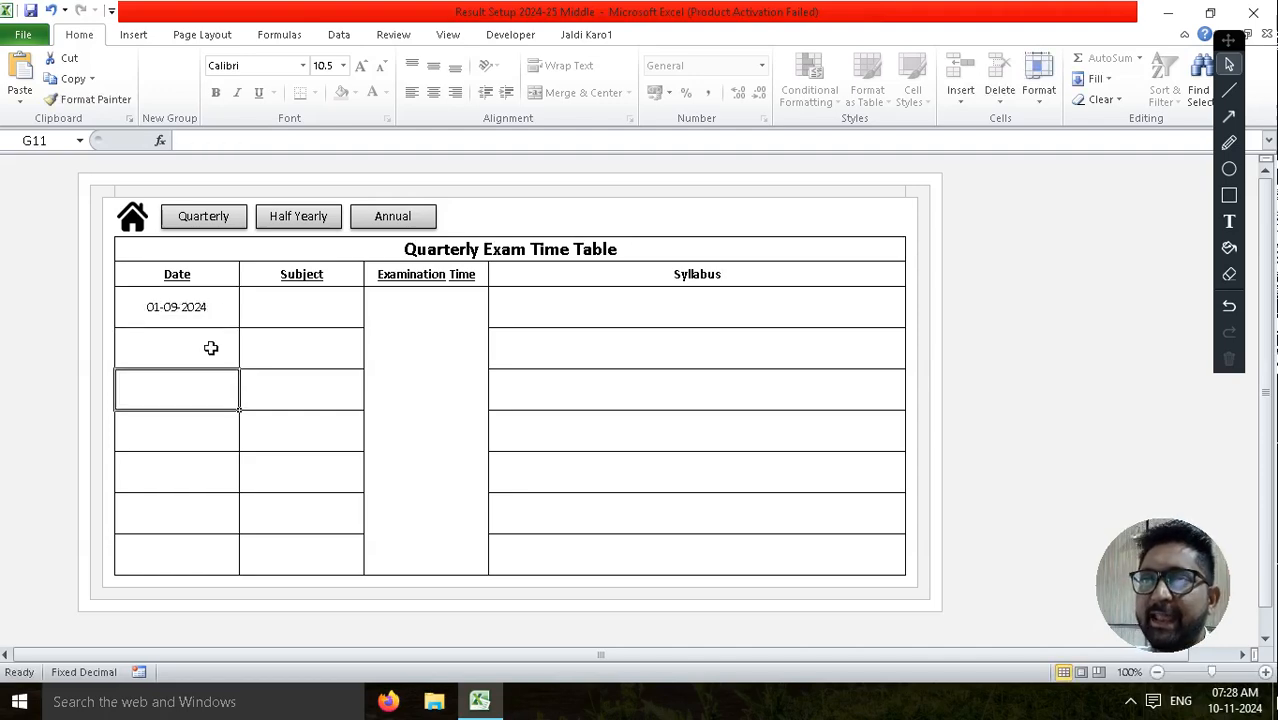
Step: Copy the first exam date down through all seven rows of the Date column
click(185, 305)
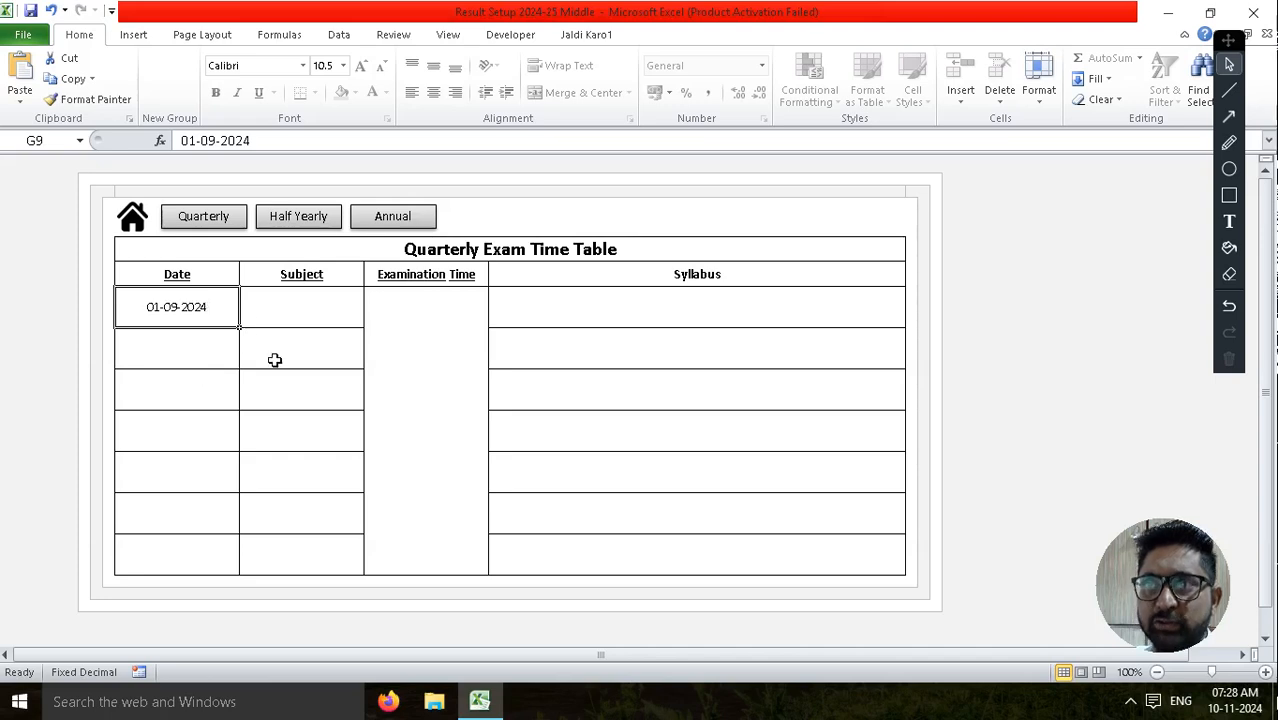
drag(200, 314, 211, 553)
key(ctrl+d)
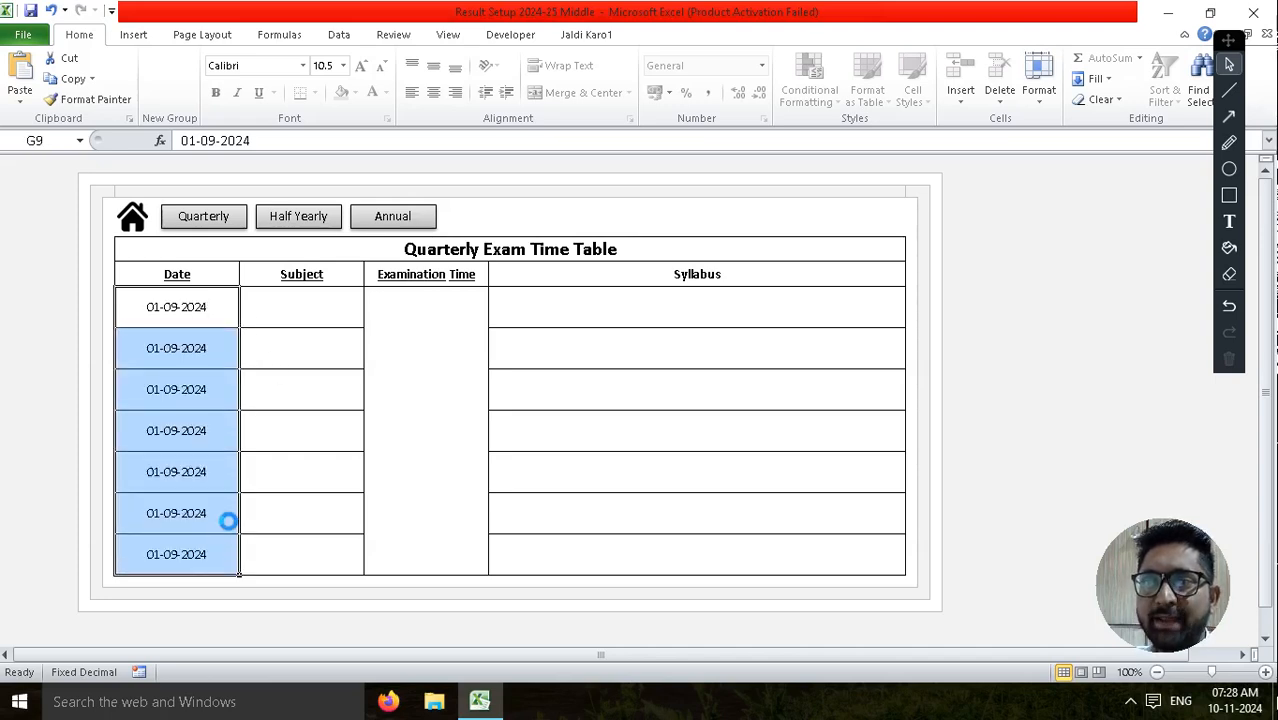
click(196, 430)
Step: Enter ENGLISH and HINDI in the first two rows of the Subject column
click(333, 310)
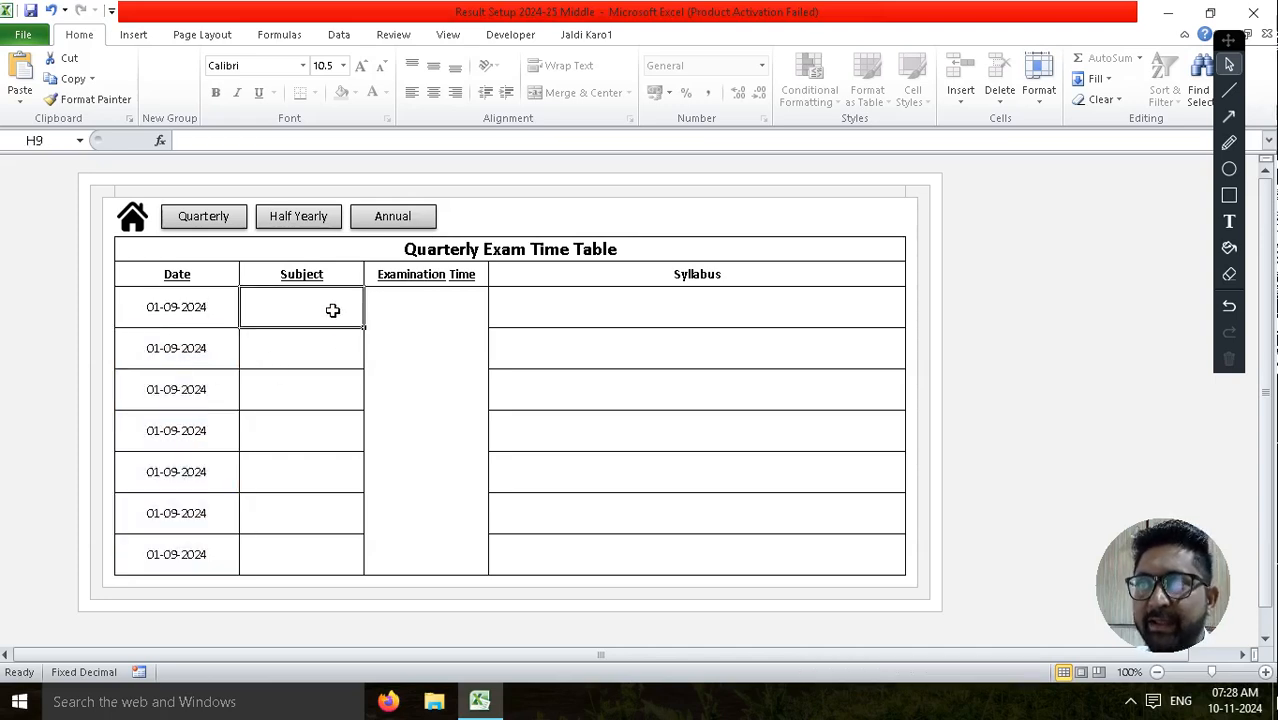
text(ENGLISH)
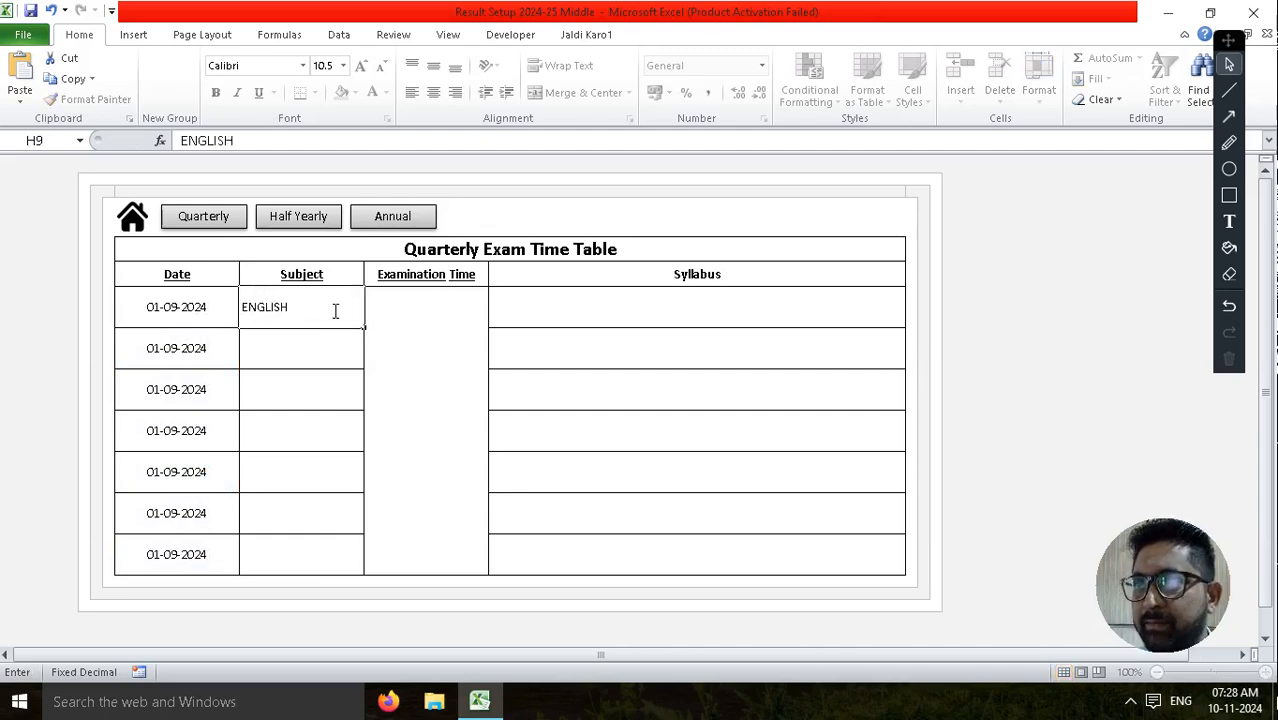
key(Return)
text(HINDI)
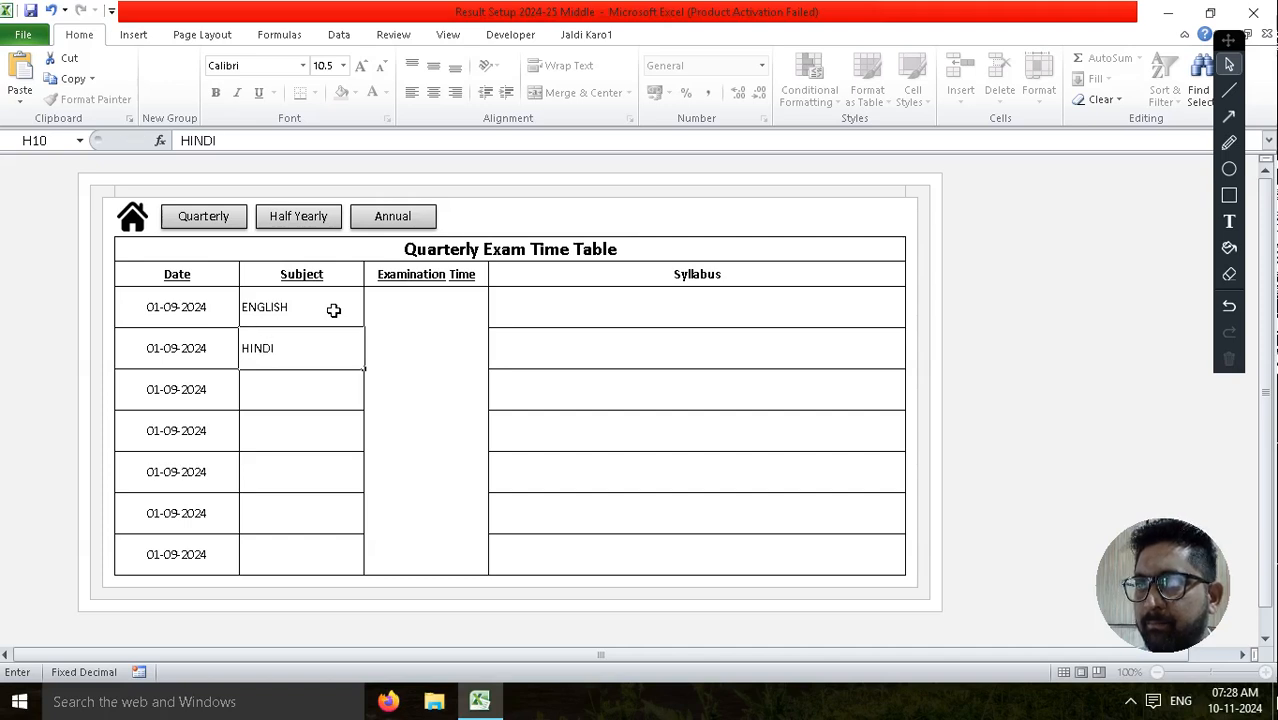
key(Return)
Step: Add SANSKRIT and MATHEMATICS as the third and fourth subjects of the time table
text(SAN)
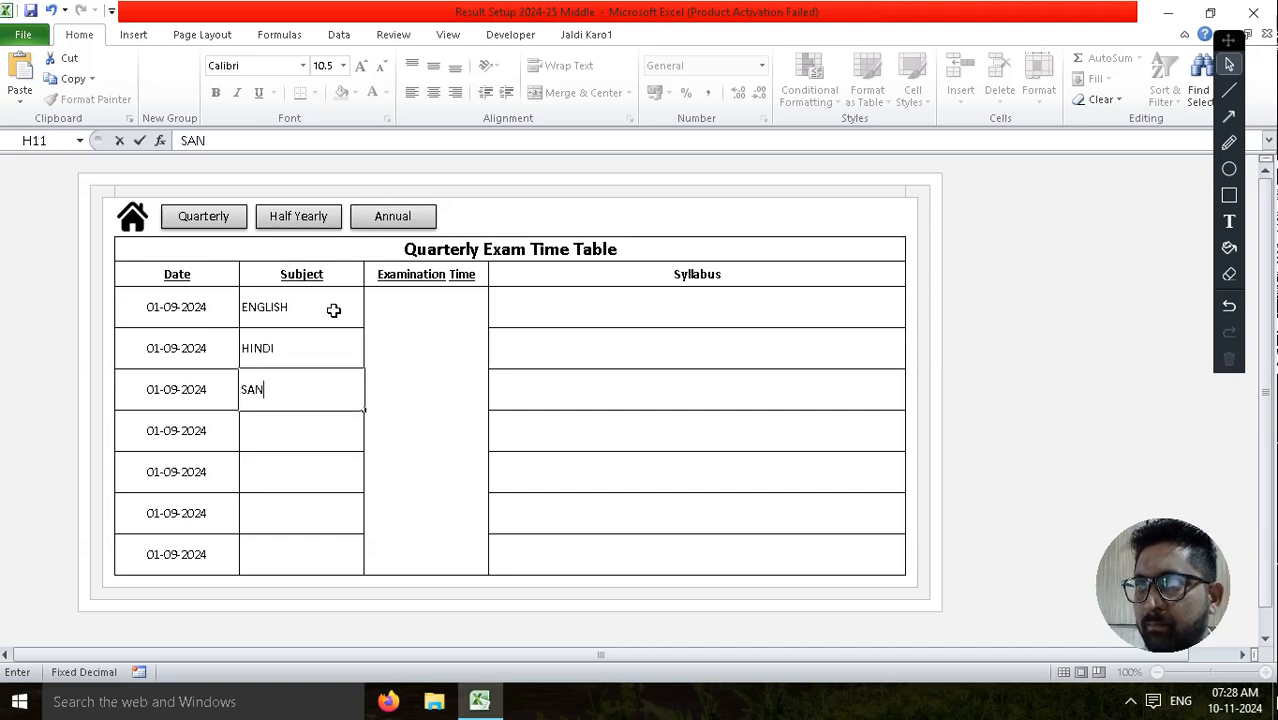
key(BackSpace)
key(BackSpace)
key(BackSpace)
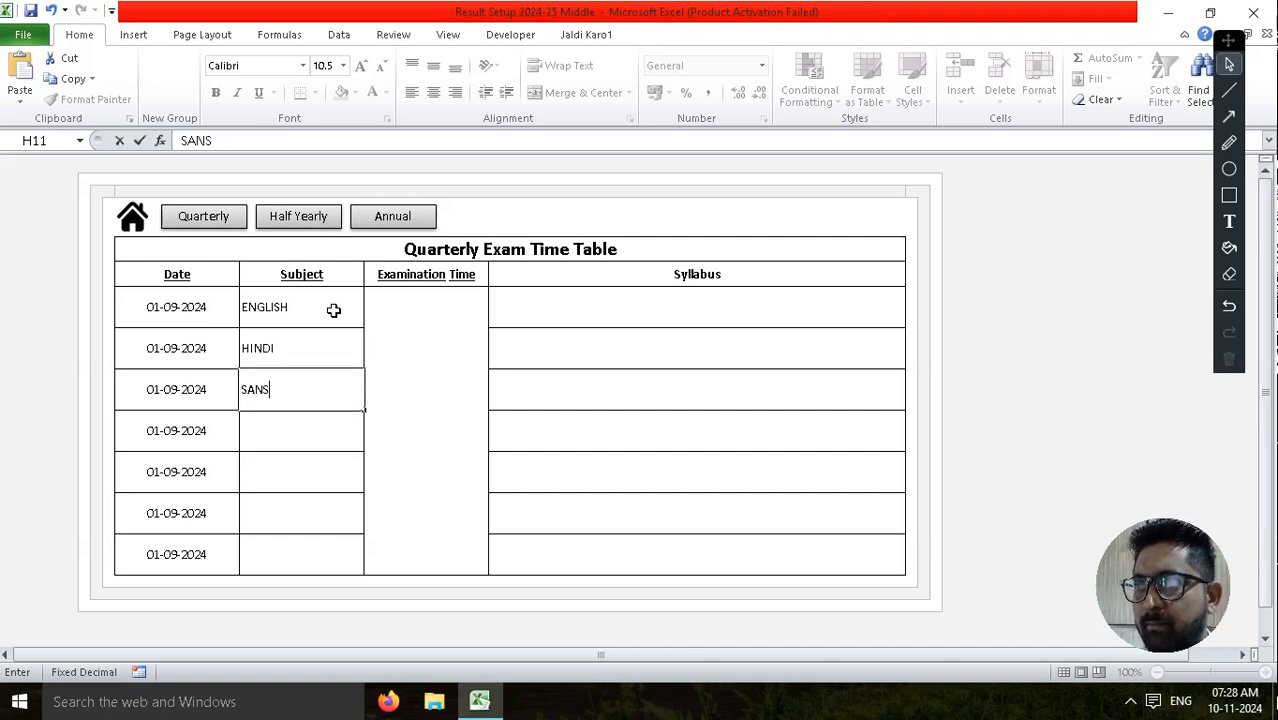
text(KRIT)
key(Return)
text(MATHEMATICS)
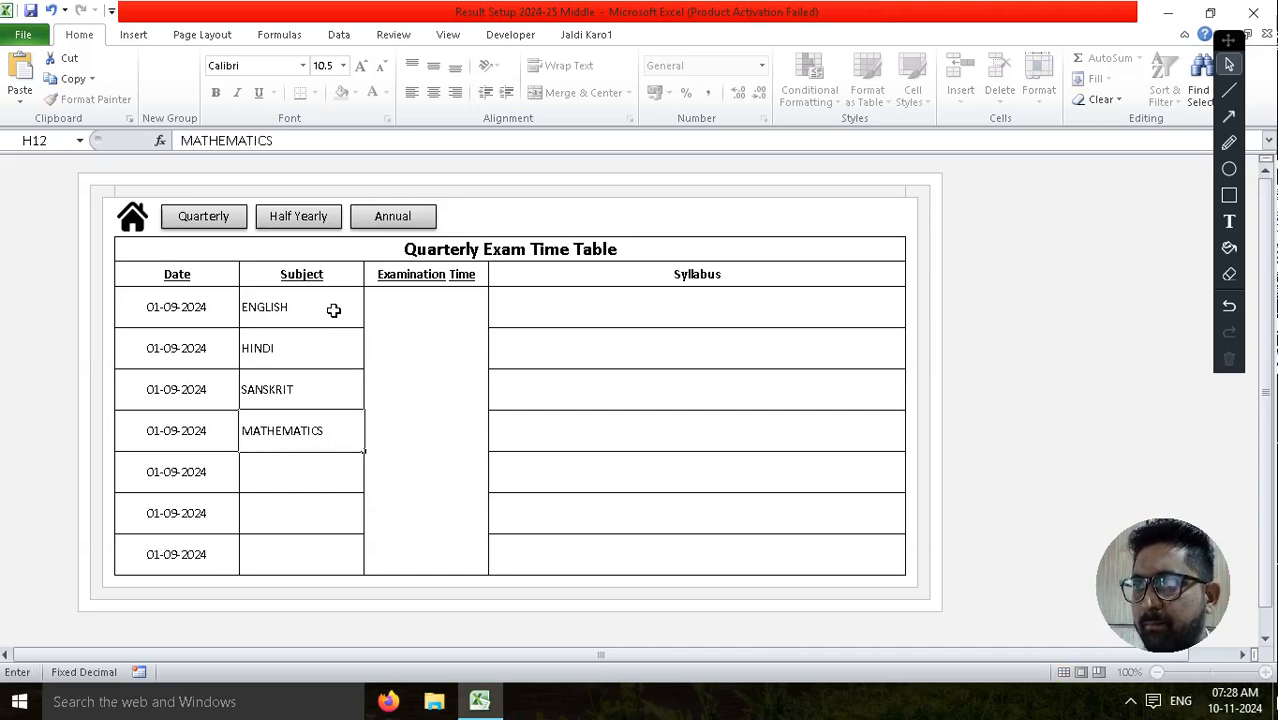
key(Return)
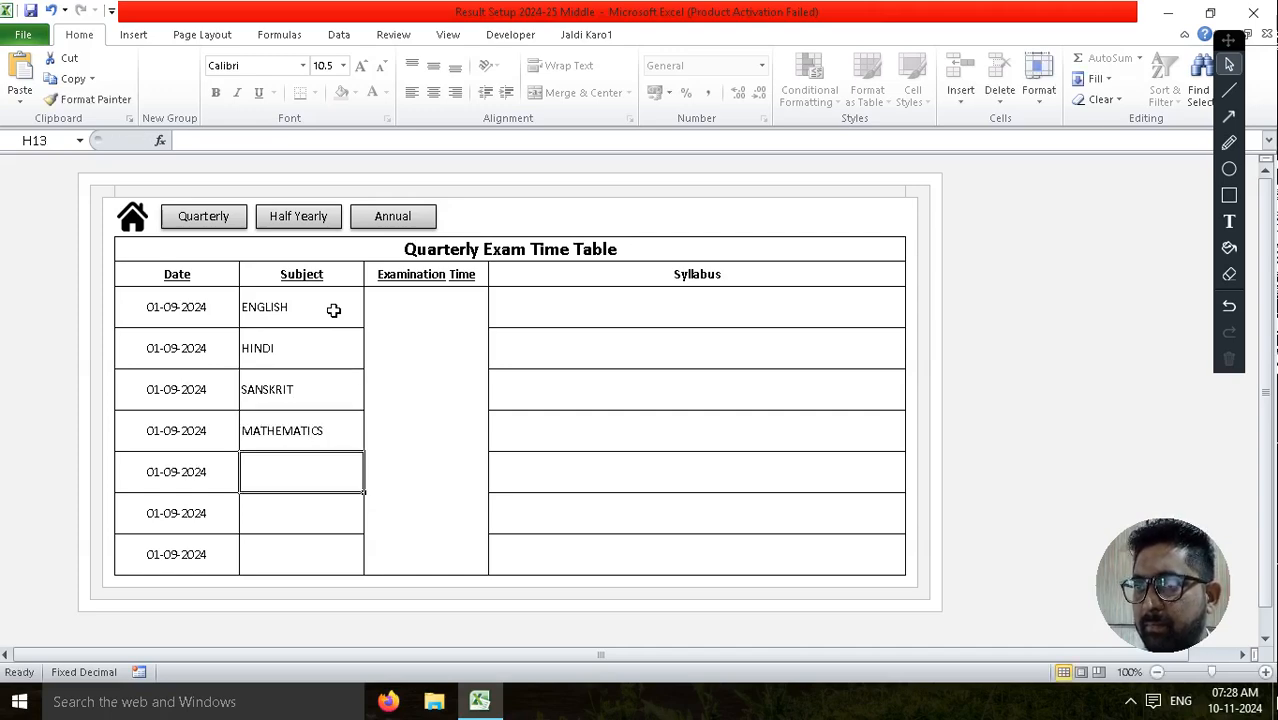
Step: Complete the Subject column with SCIENCE, SOCIAL SCIENCE and ADD. SUBJECT in the last three rows
text(SCIENCE)
key(Return)
text(SOC)
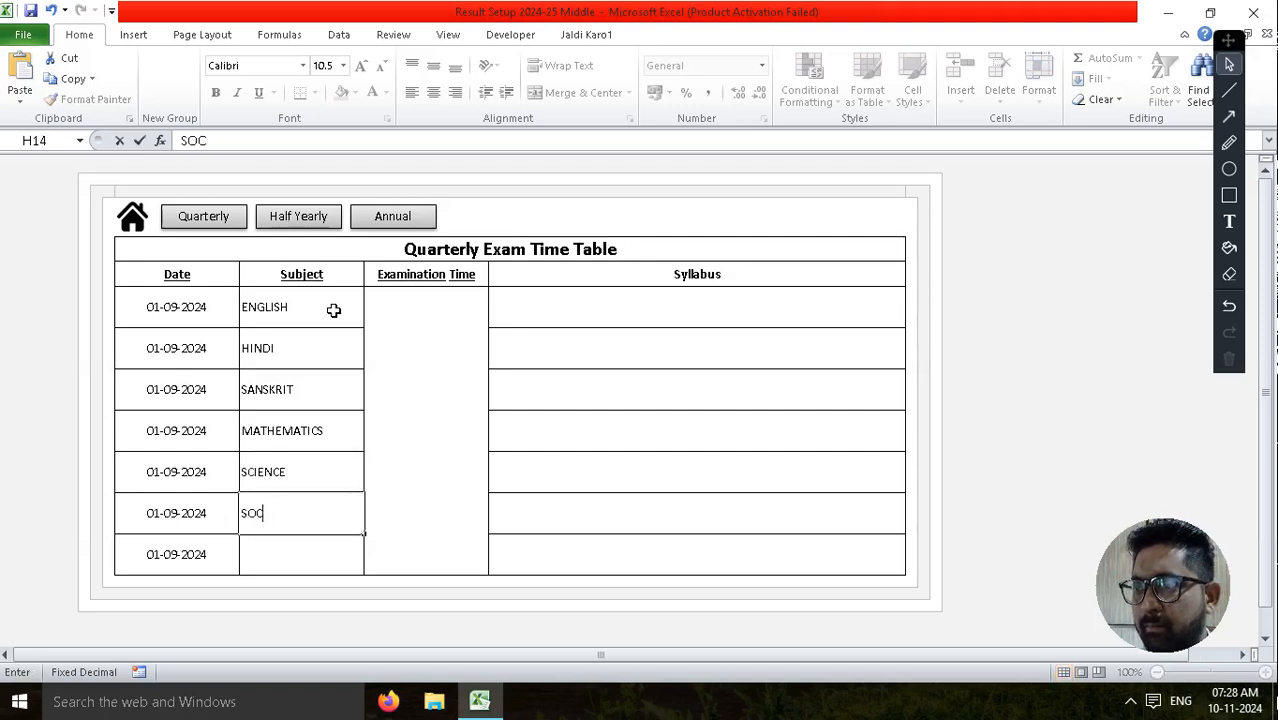
text(AICL)
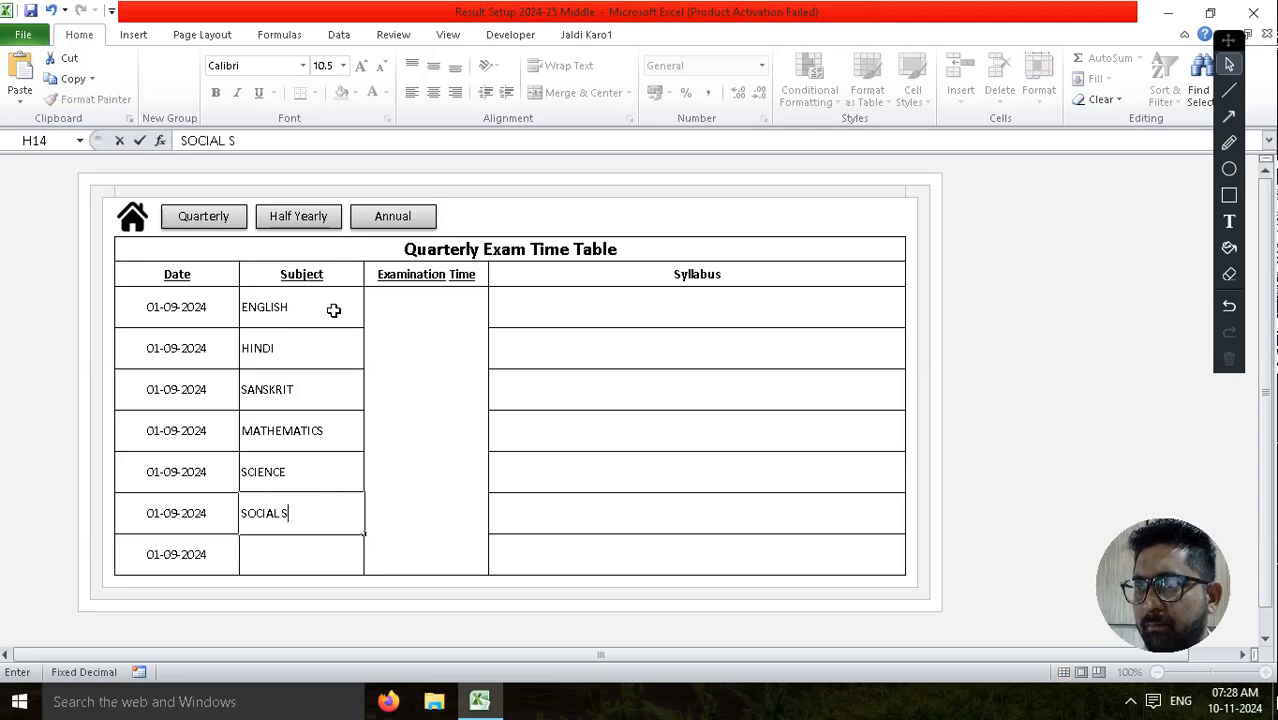
text(CIENCE)
key(Return)
text(ADD)
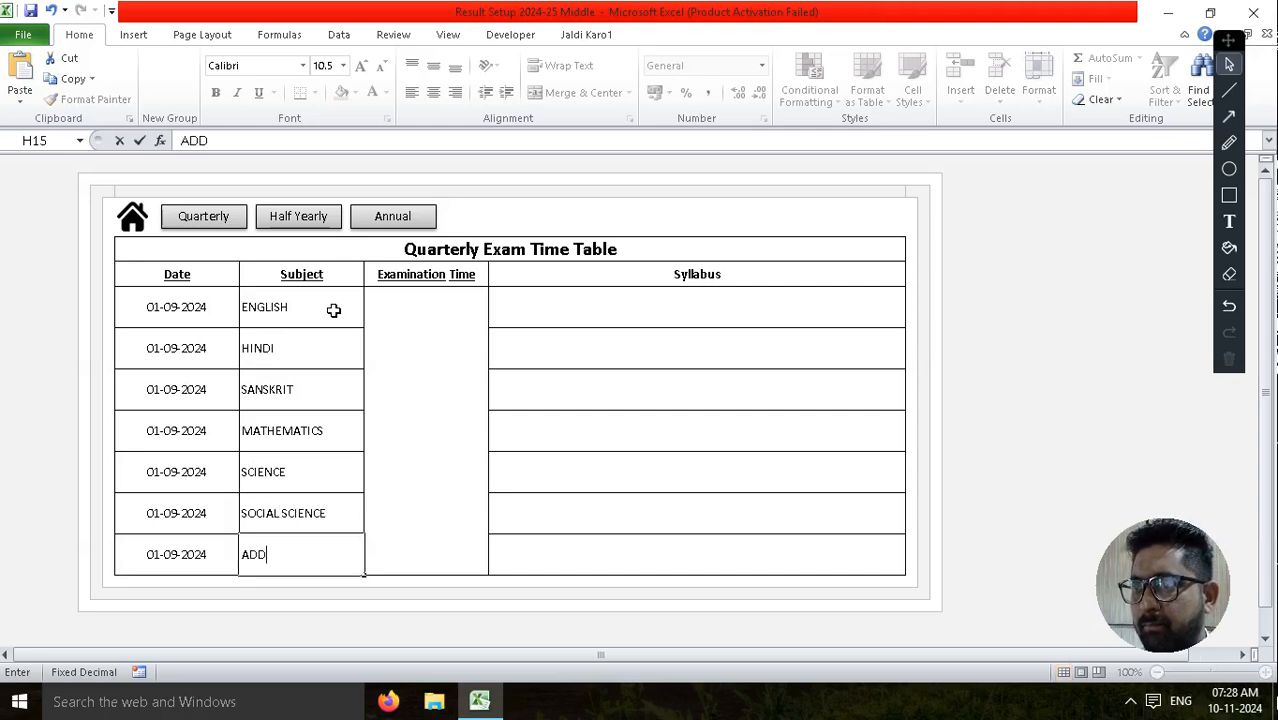
text(. SUBJECT)
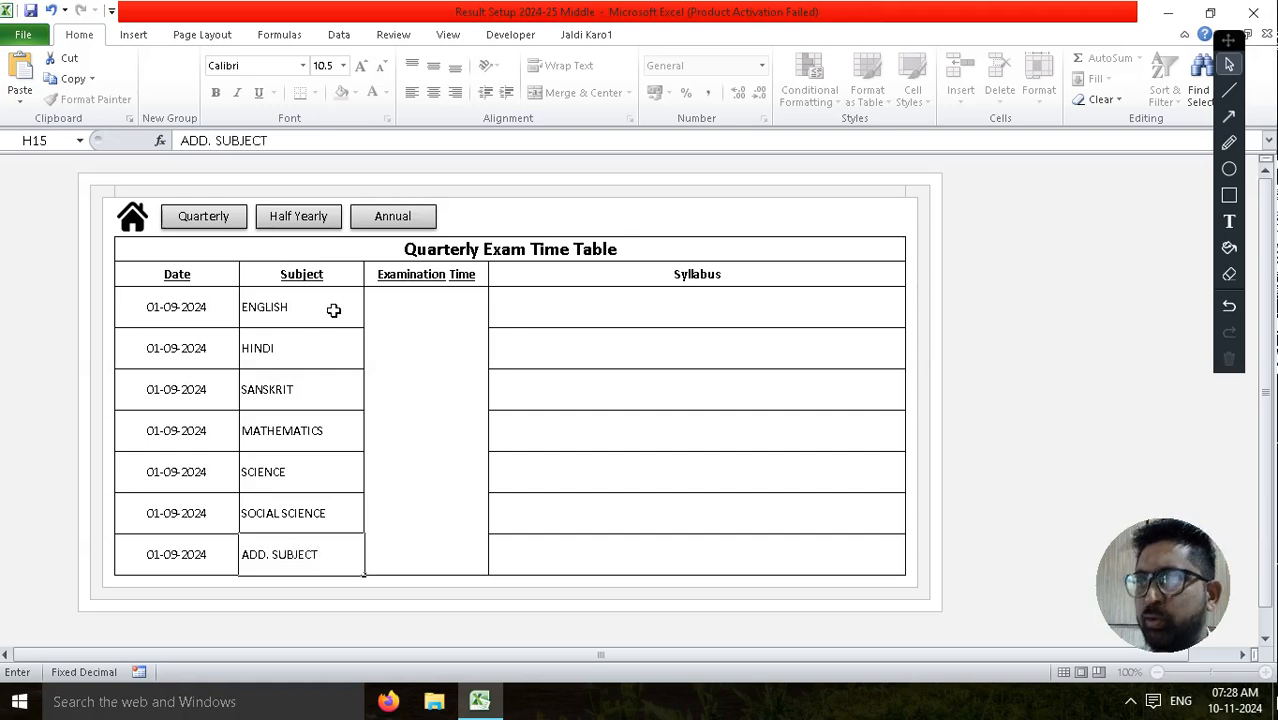
key(Tab)
click(263, 568)
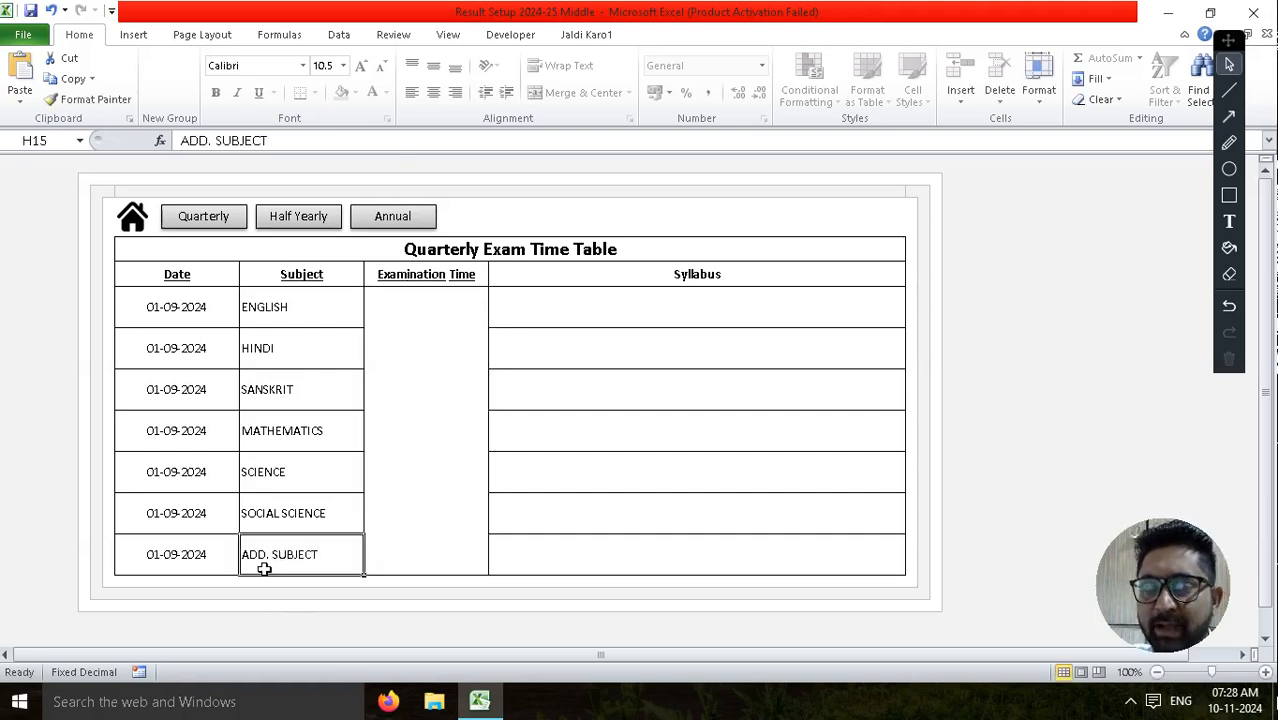
click(419, 392)
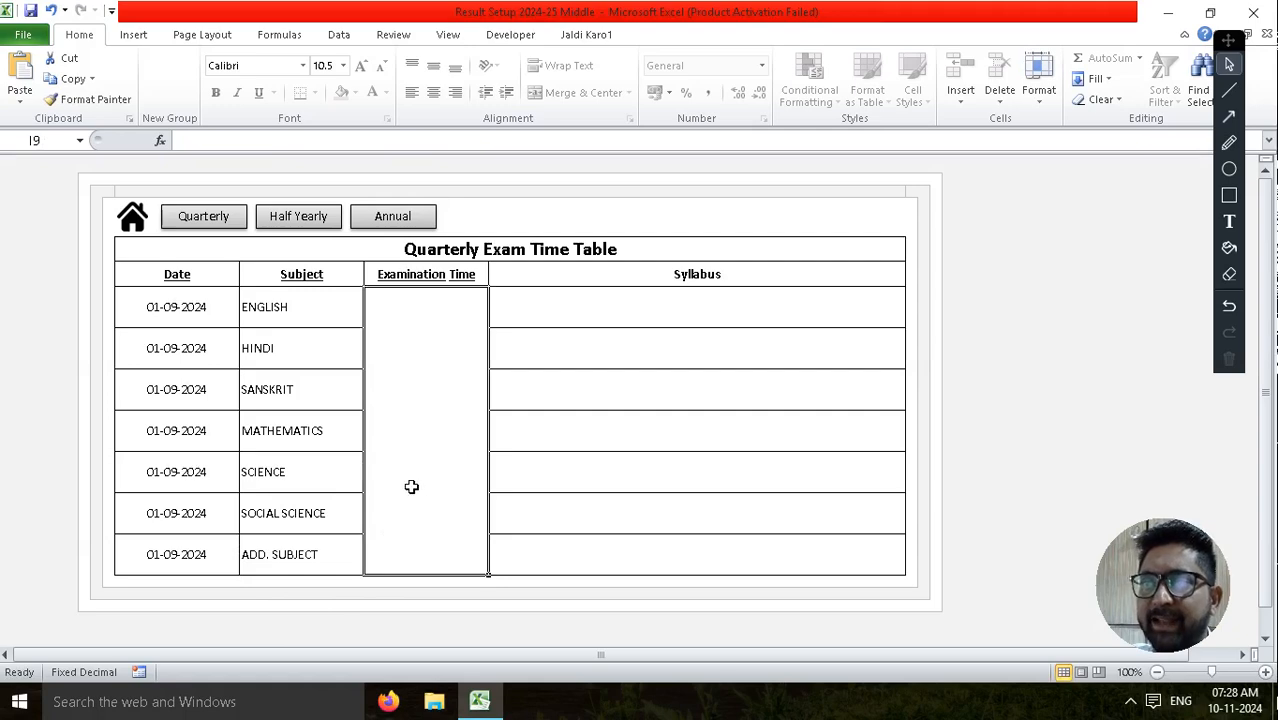
double_click(466, 448)
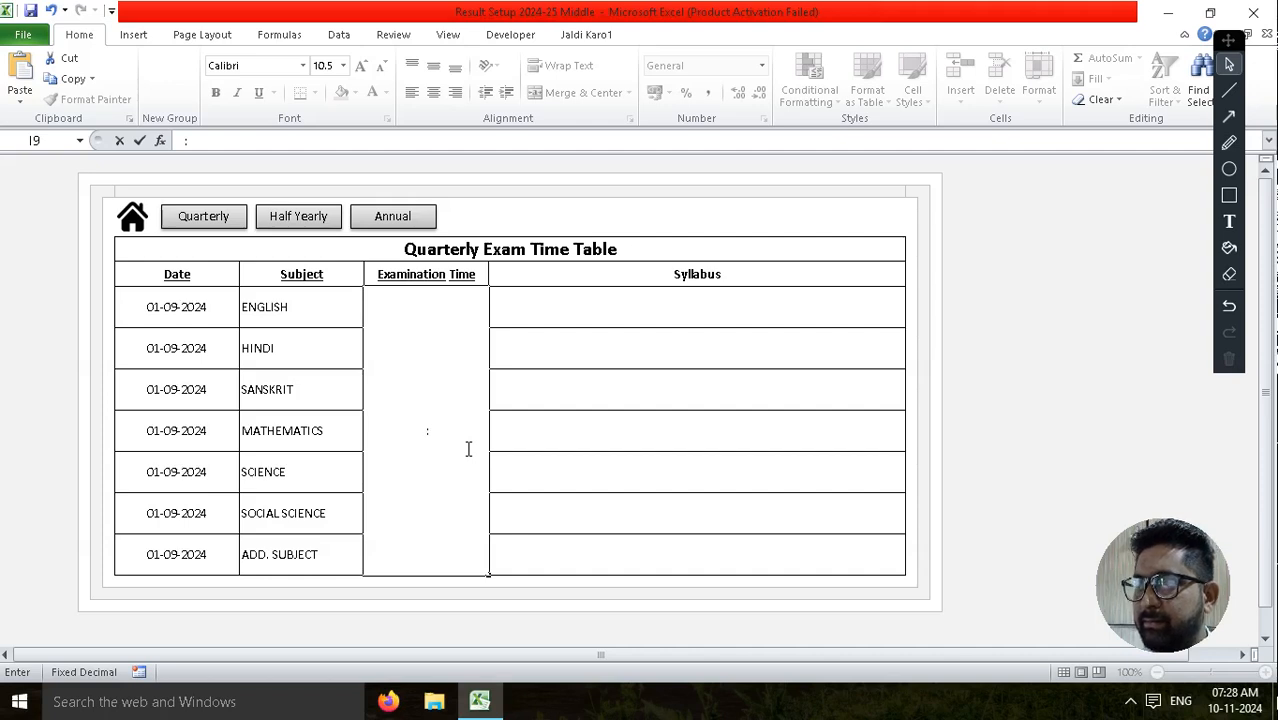
text(:)
key(Left)
key(Left)
key(BackSpace)
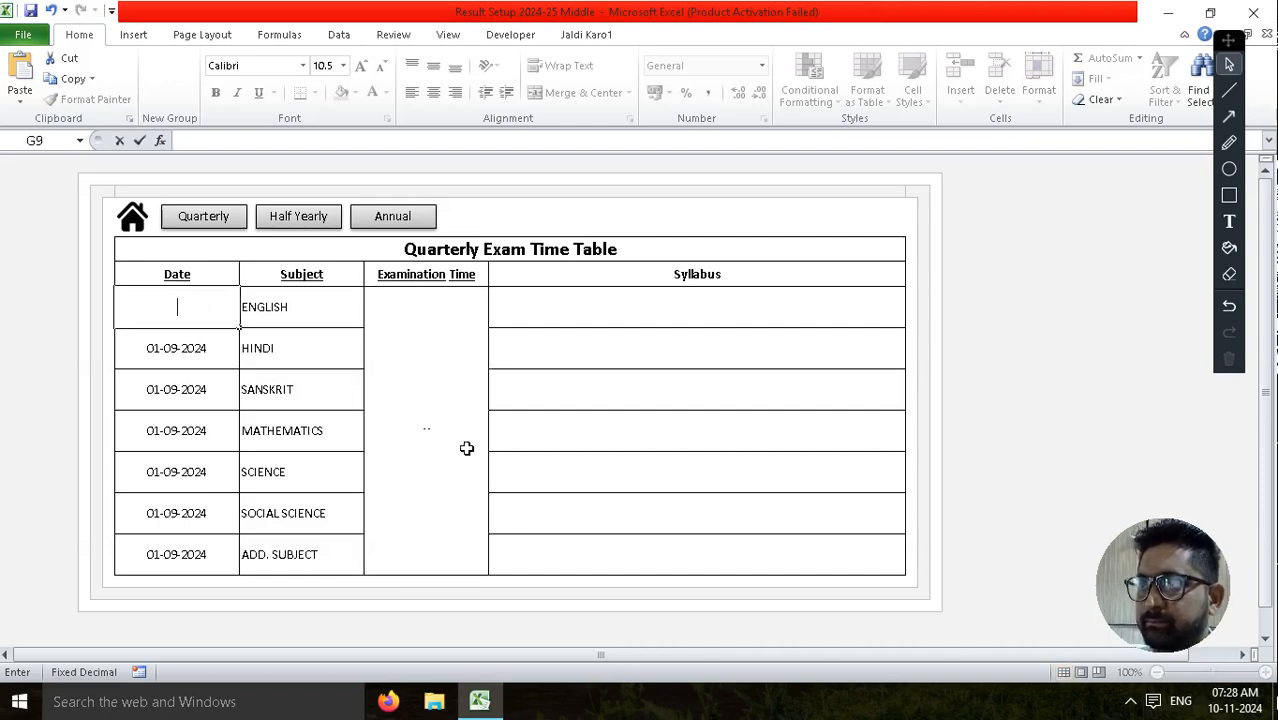
key(Escape)
Step: Enter "09:00 Am To 12 PM" in the merged Examination Time cell shared by all subjects
click(464, 445)
text(09)
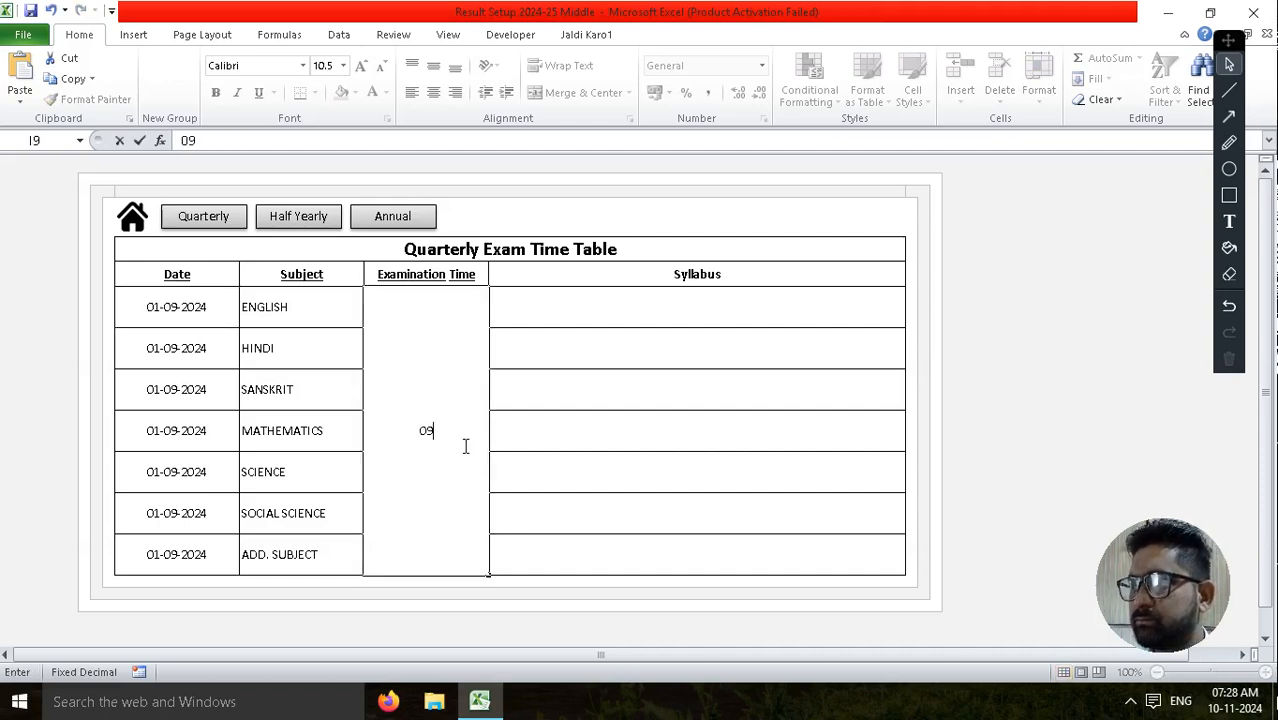
text(:00)
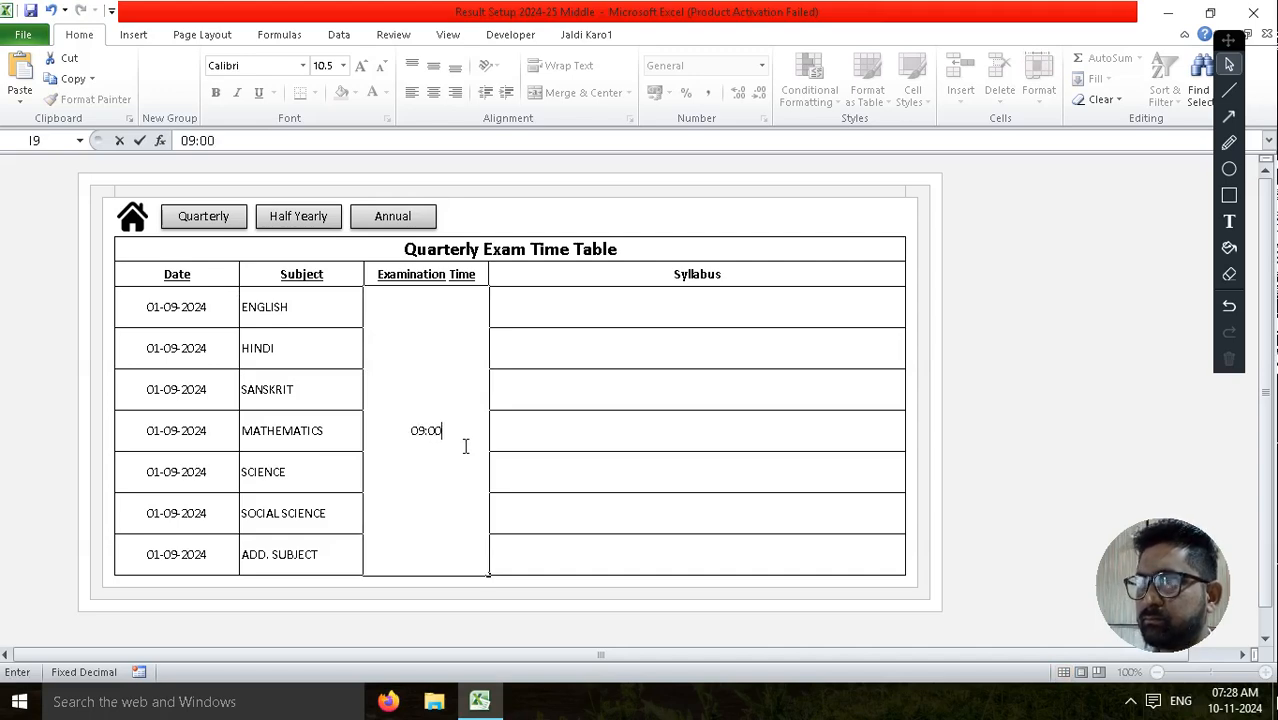
text( Am To)
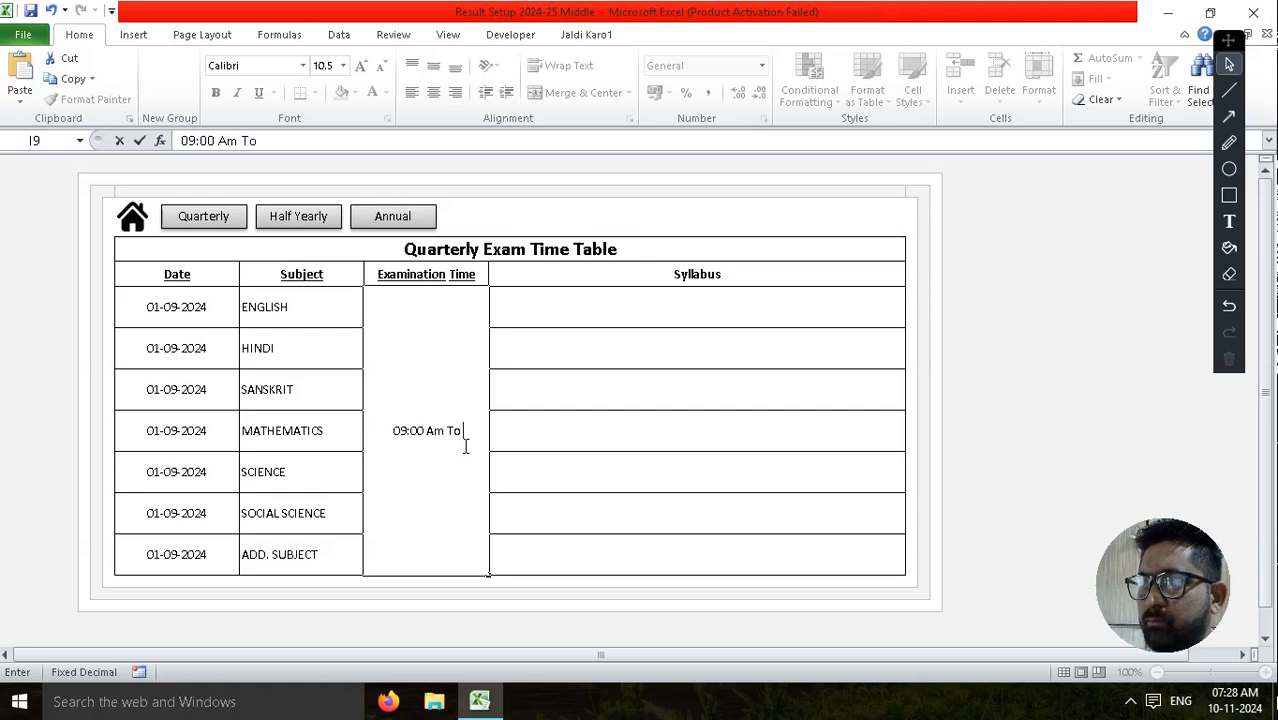
text( 12 PM)
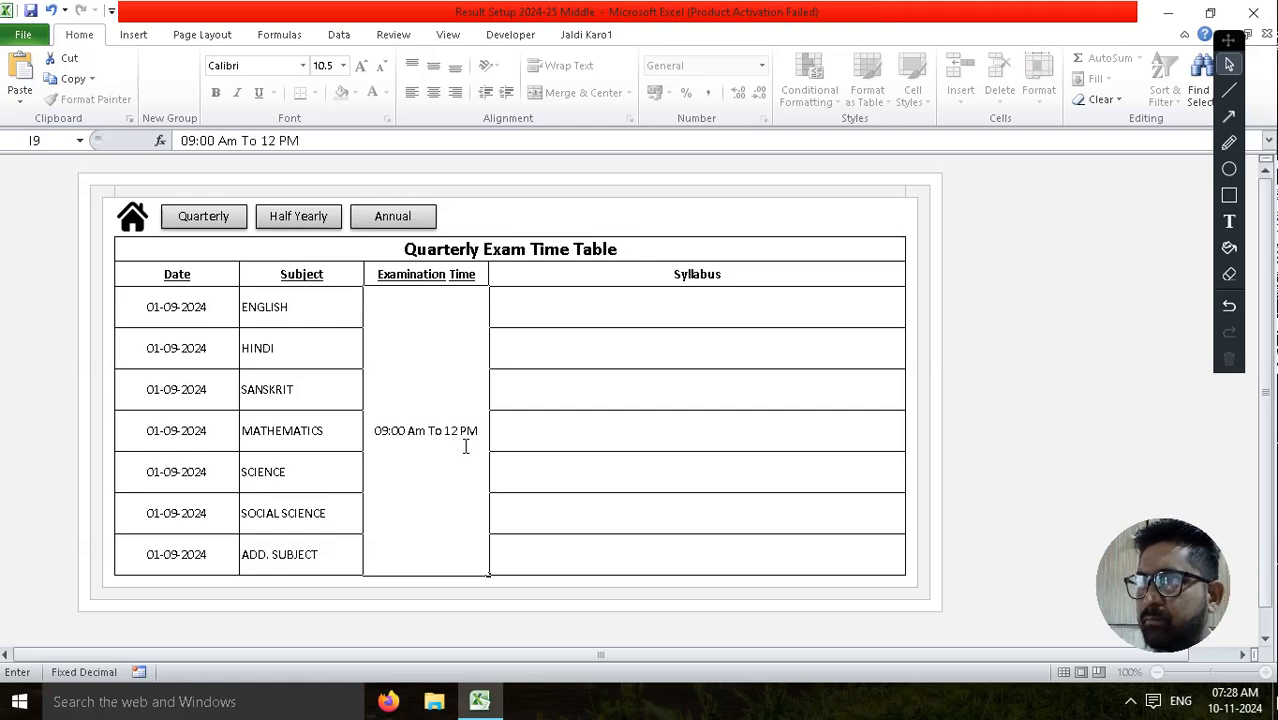
key(Tab)
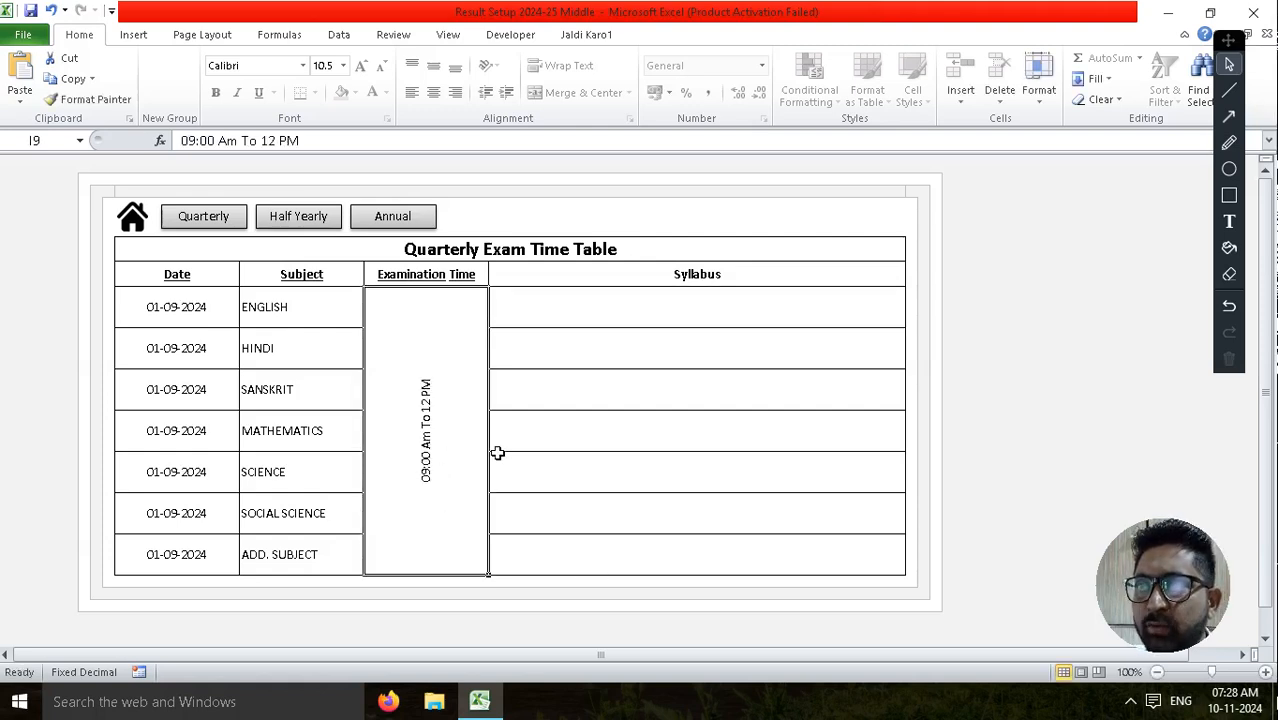
click(240, 141)
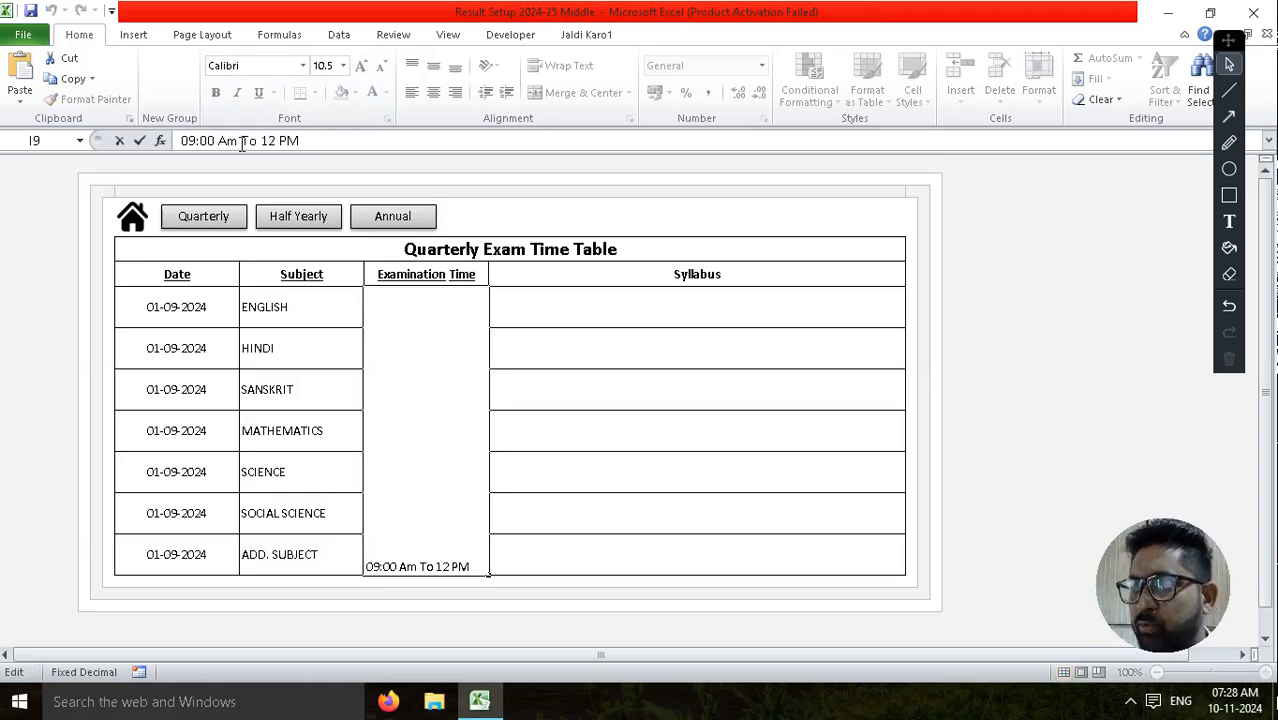
key(BackSpace)
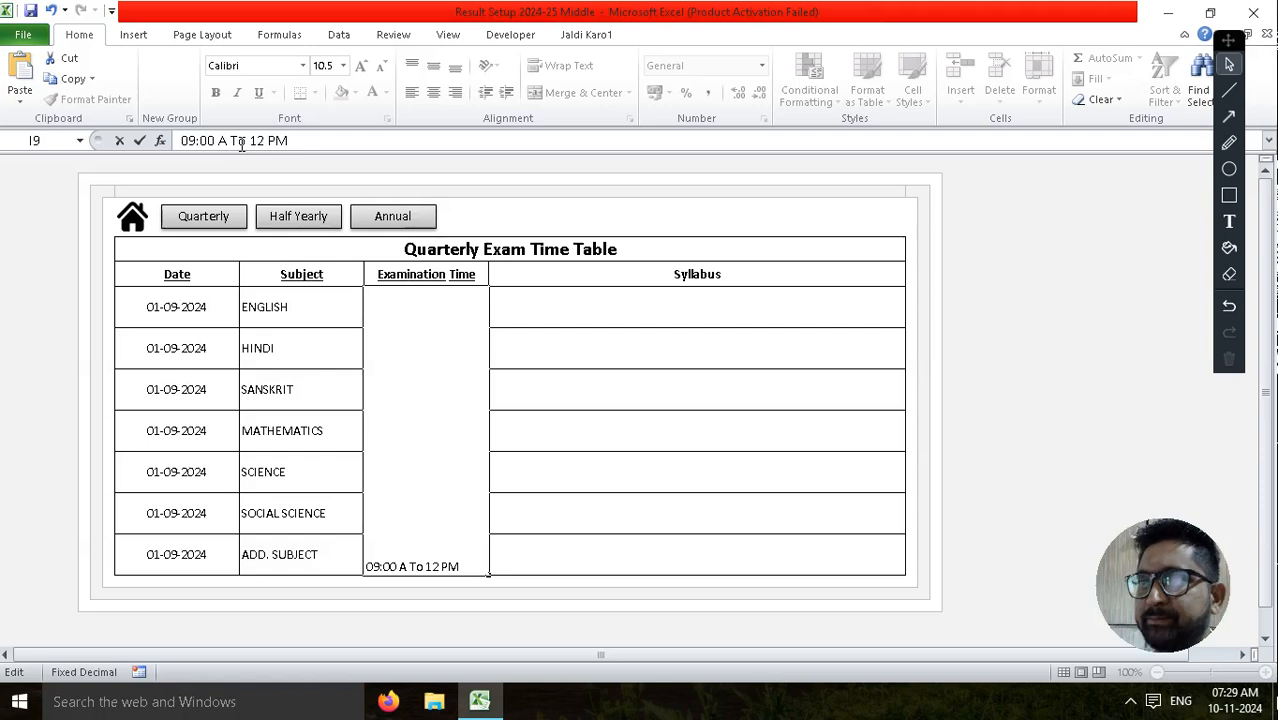
text(m)
key(Tab)
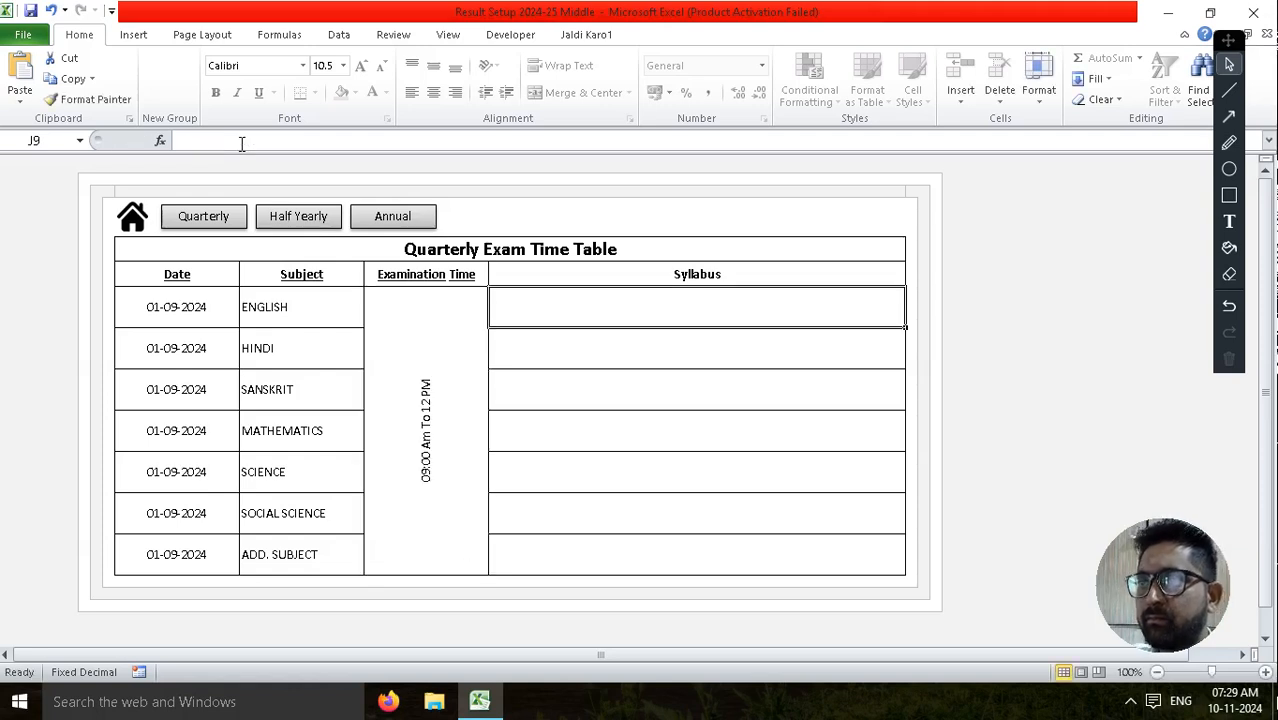
Step: Enter "CHAPTER 1 TO 5" as the ENGLISH syllabus and copy it down to all the other subjects
click(558, 358)
click(612, 300)
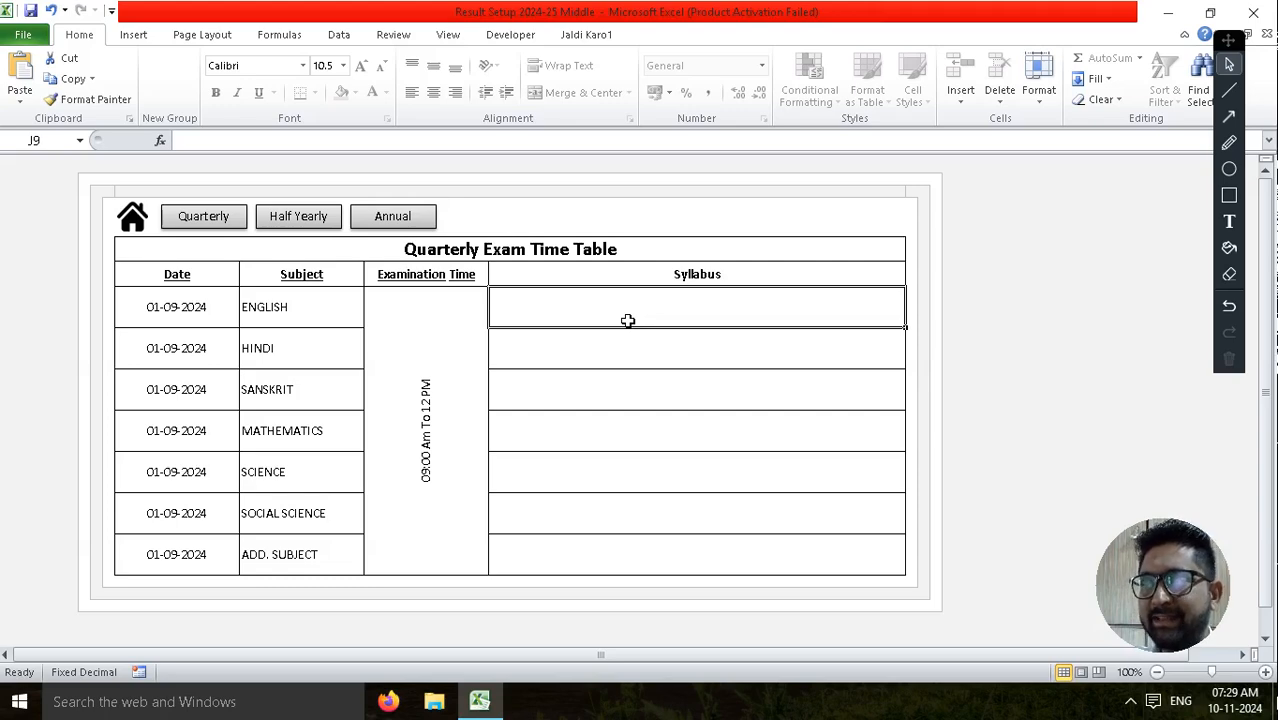
text(CHAPTER 1)
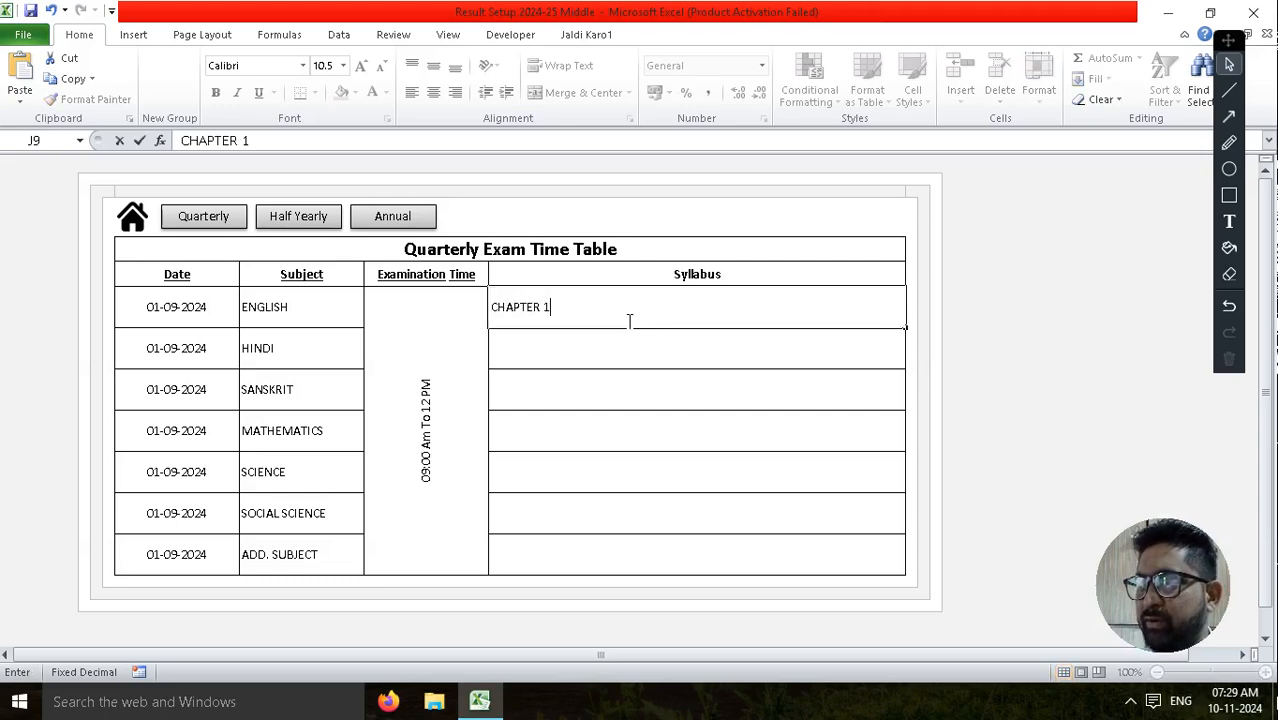
text( TO 5)
key(Return)
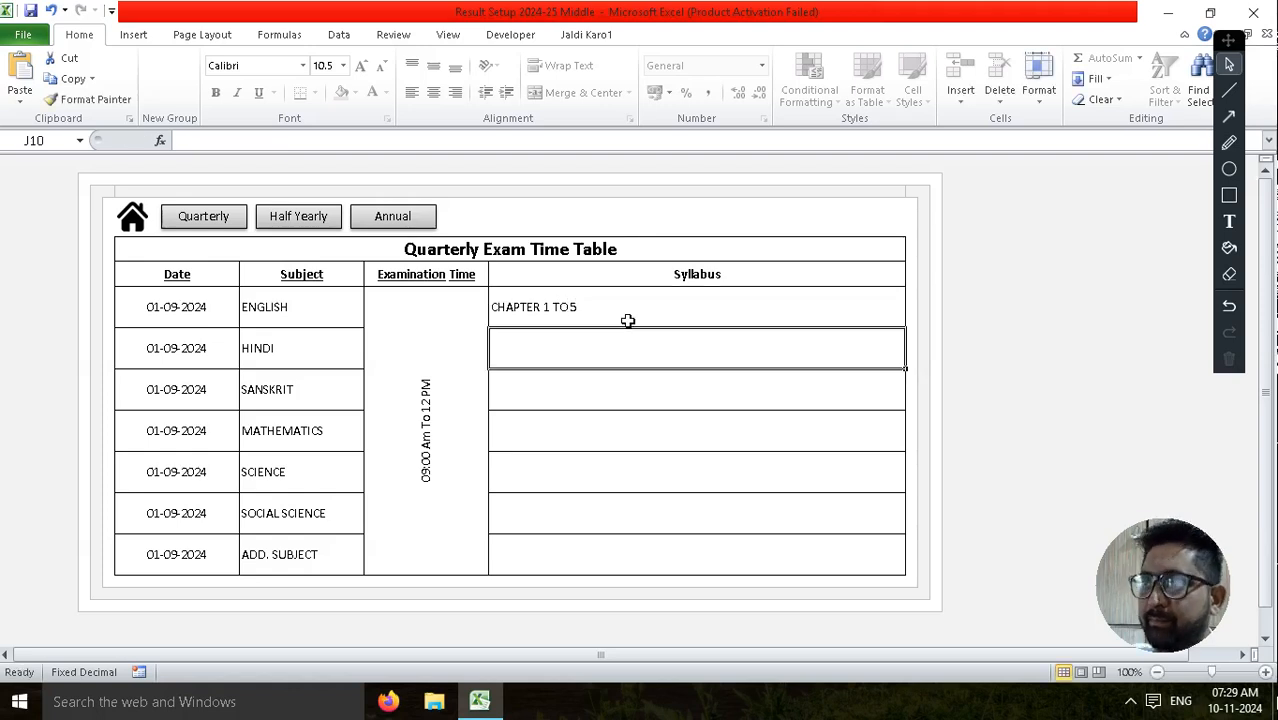
drag(622, 325, 608, 539)
key(ctrl+d)
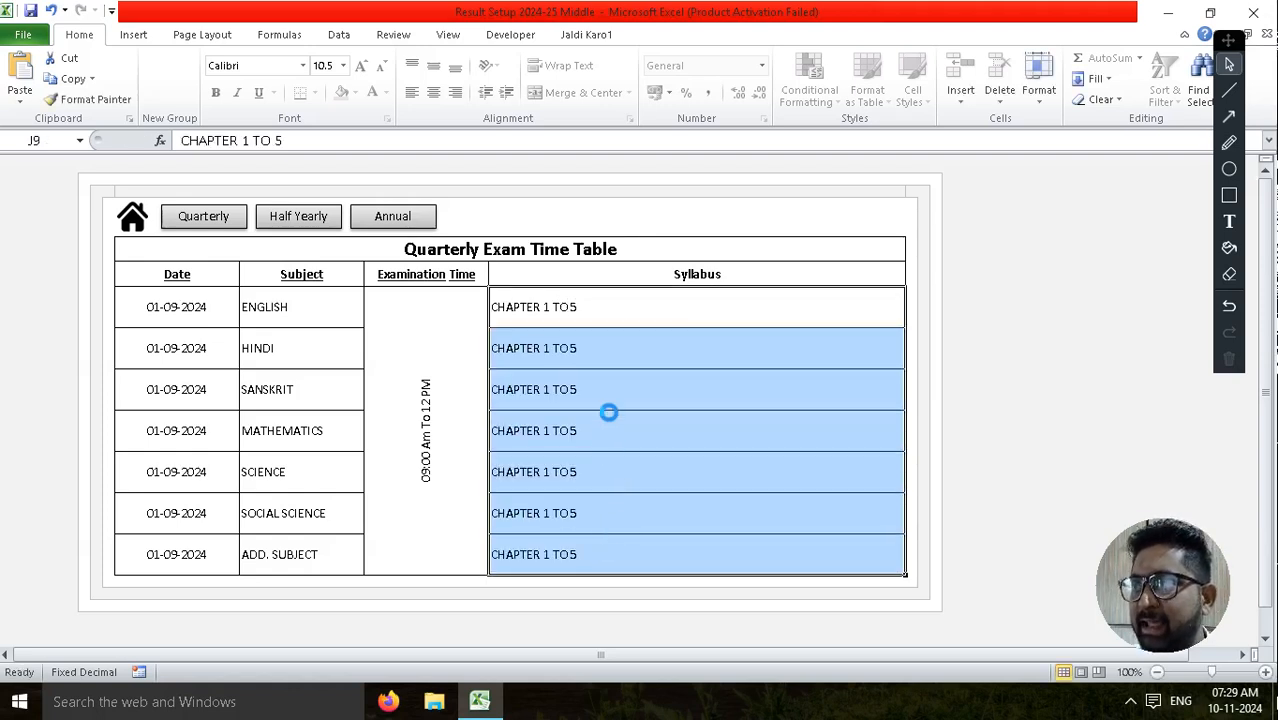
Step: Change the HINDI syllabus to "CHAPTER 1 TO 6" and the SANSKRIT syllabus to "CHAPTER 1 TO 7"
double_click(596, 340)
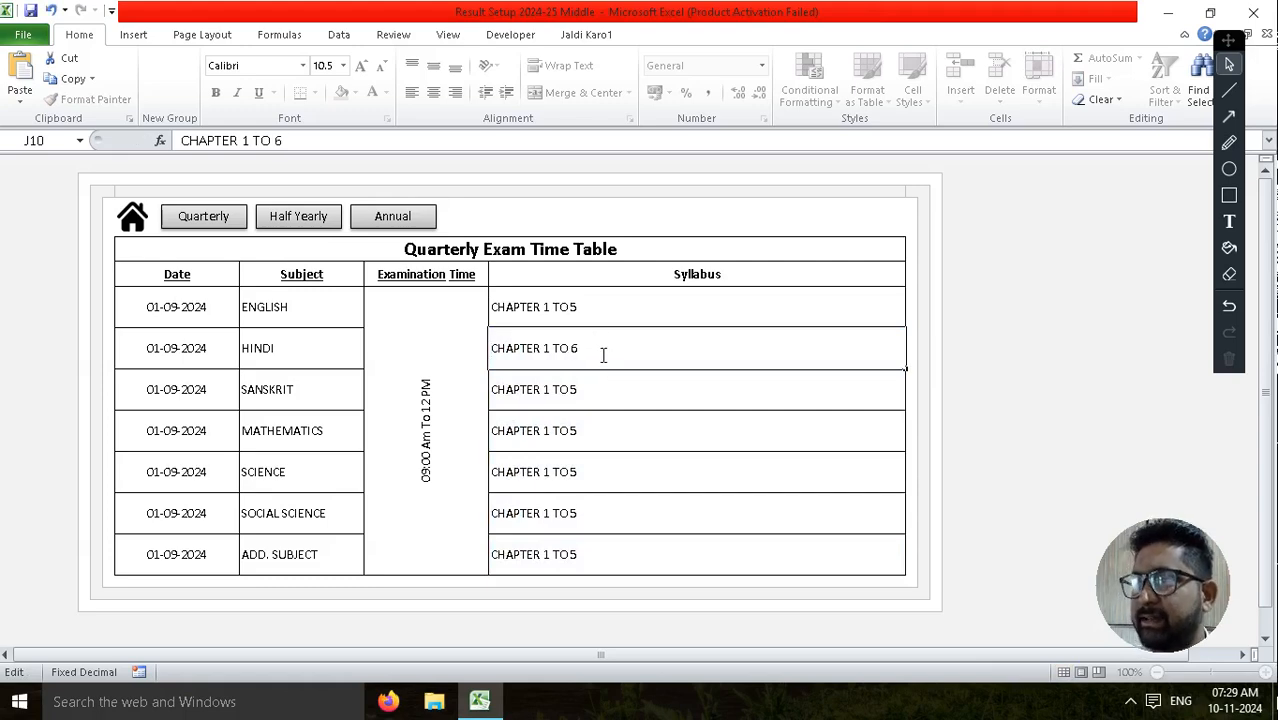
key(Return)
double_click(590, 384)
key(BackSpace)
text(7)
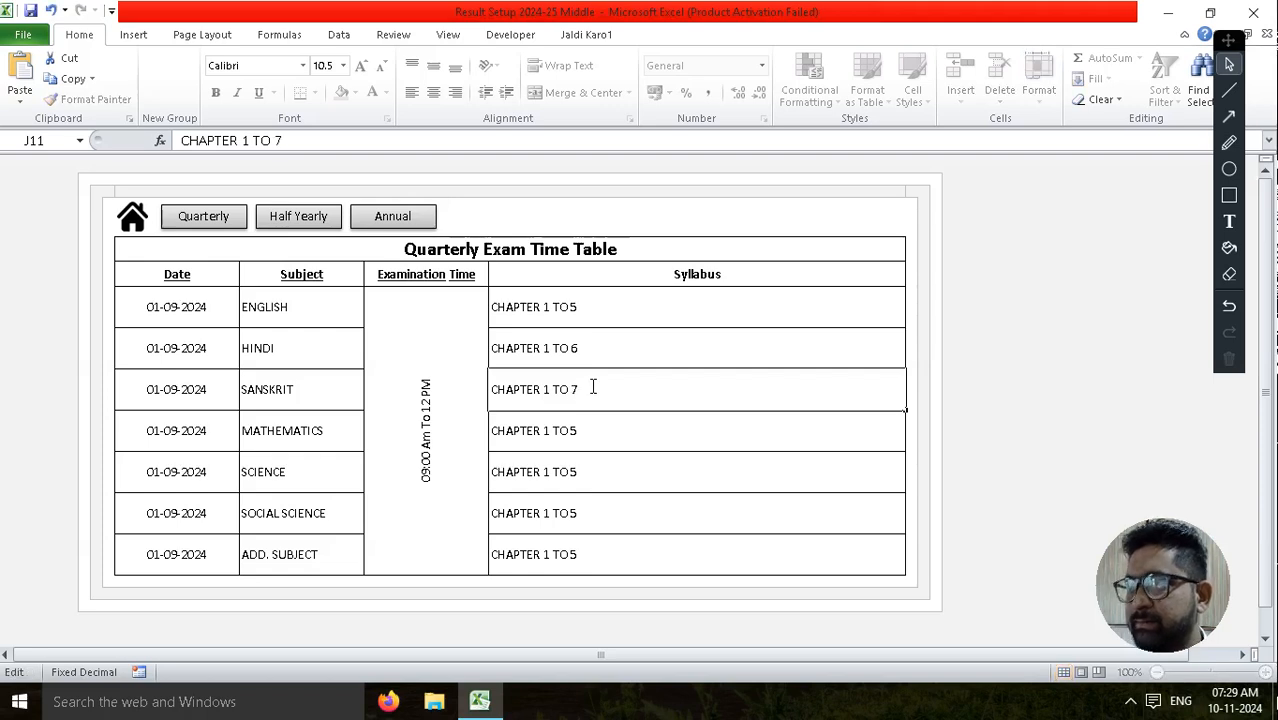
key(Return)
Step: Change the MATHEMATICS syllabus to "CHAPTER 1 TO 8" and the SCIENCE syllabus to "CHAPTER 1 TO 4"
double_click(610, 437)
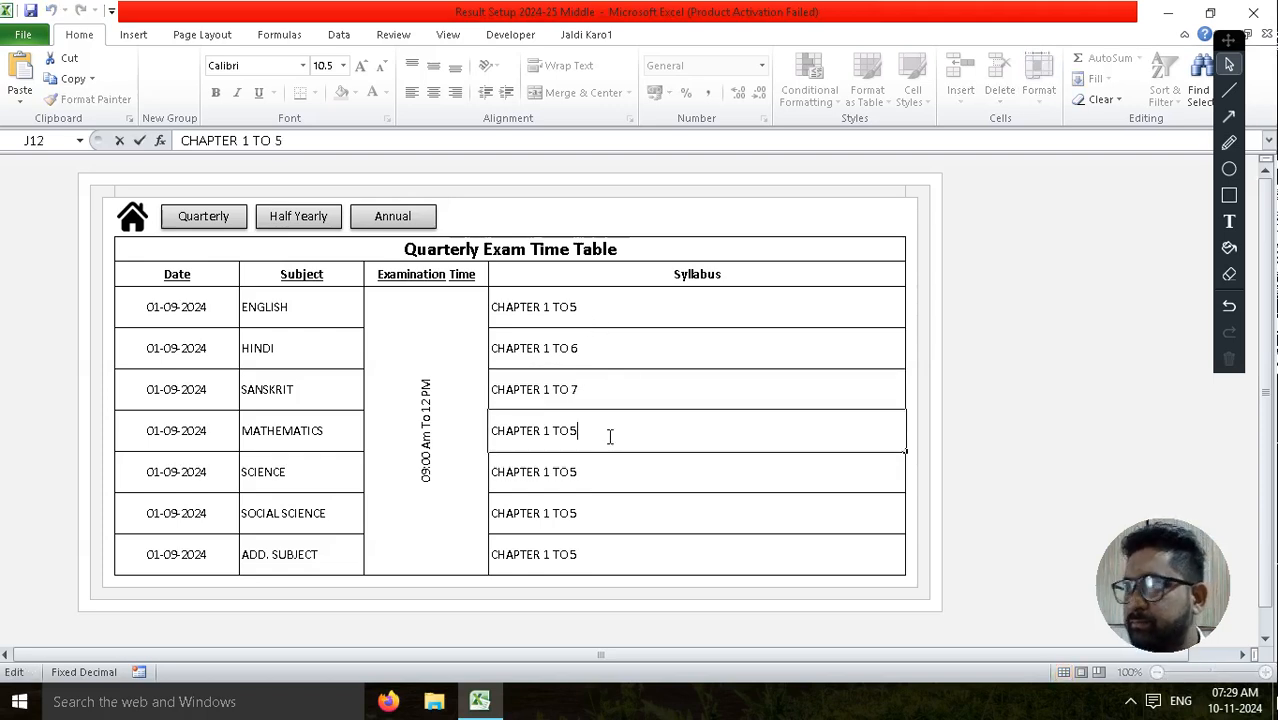
text(8)
key(Return)
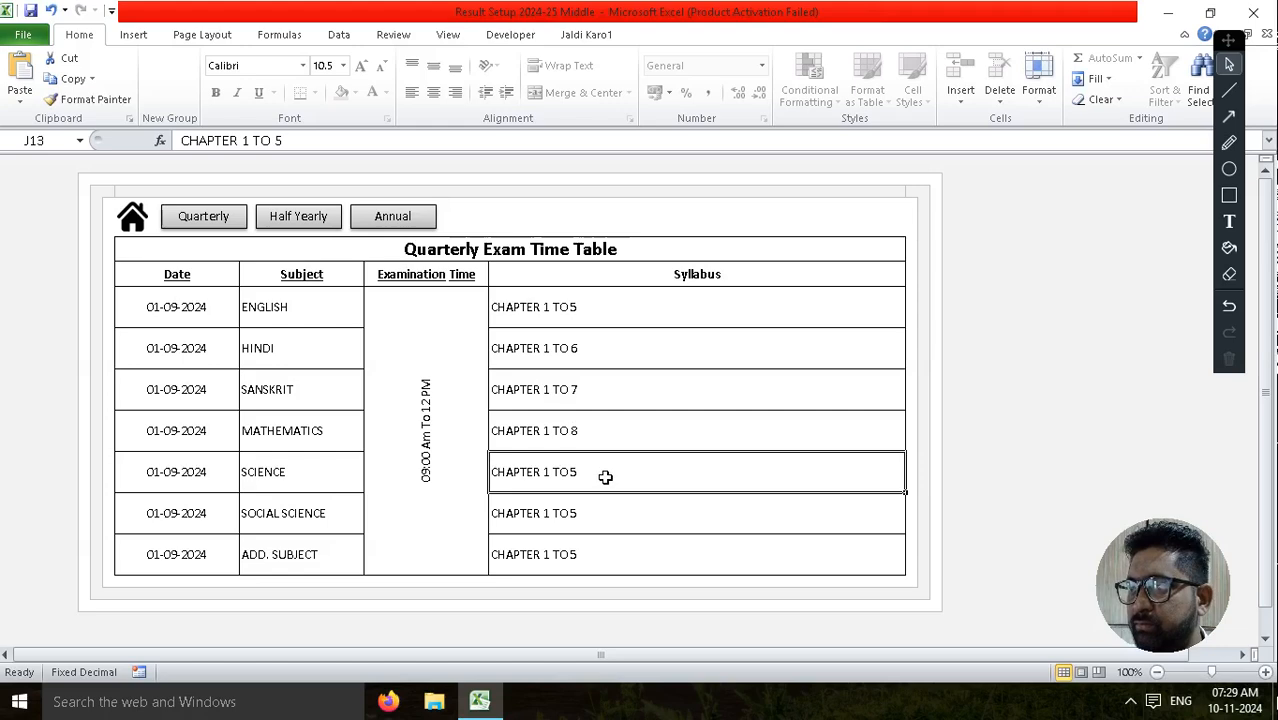
double_click(605, 470)
key(shift+Left)
text(4)
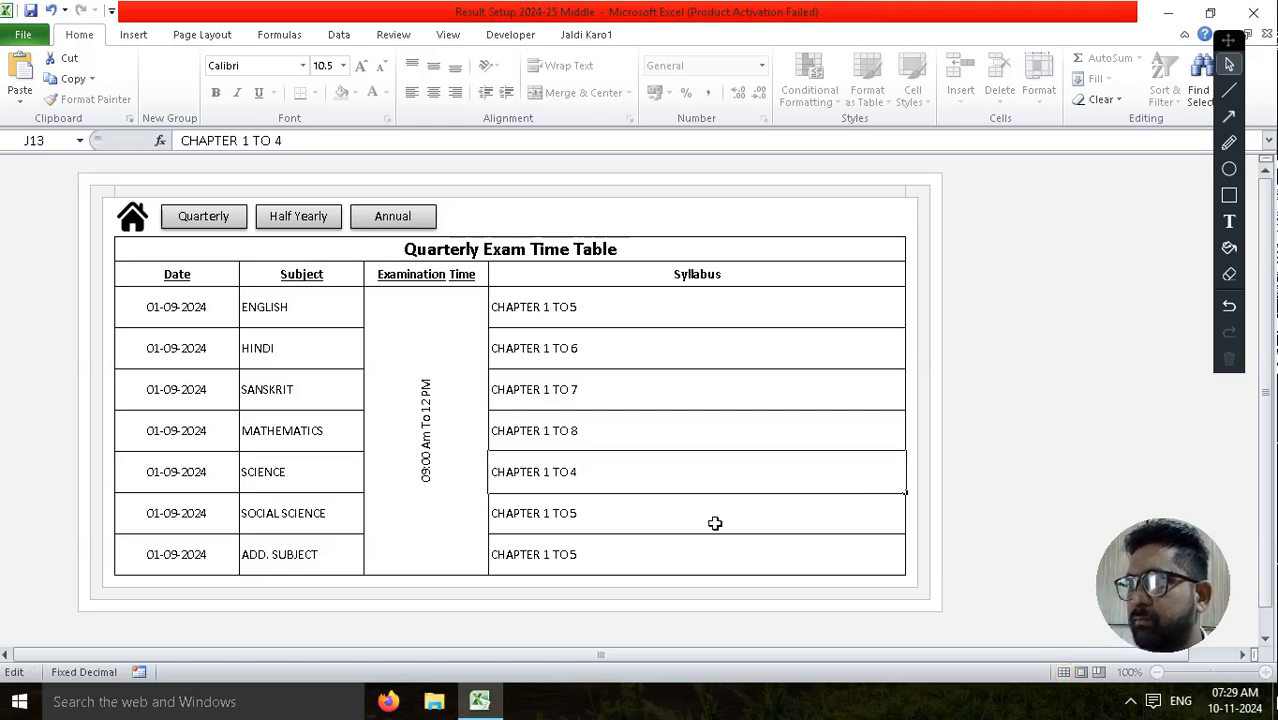
key(Return)
Step: Change the SOCIAL SCIENCE syllabus to "CHAPTER 1 TO 3" and the ADD. SUBJECT syllabus to "CHAPTER 1 TO 6"
double_click(716, 525)
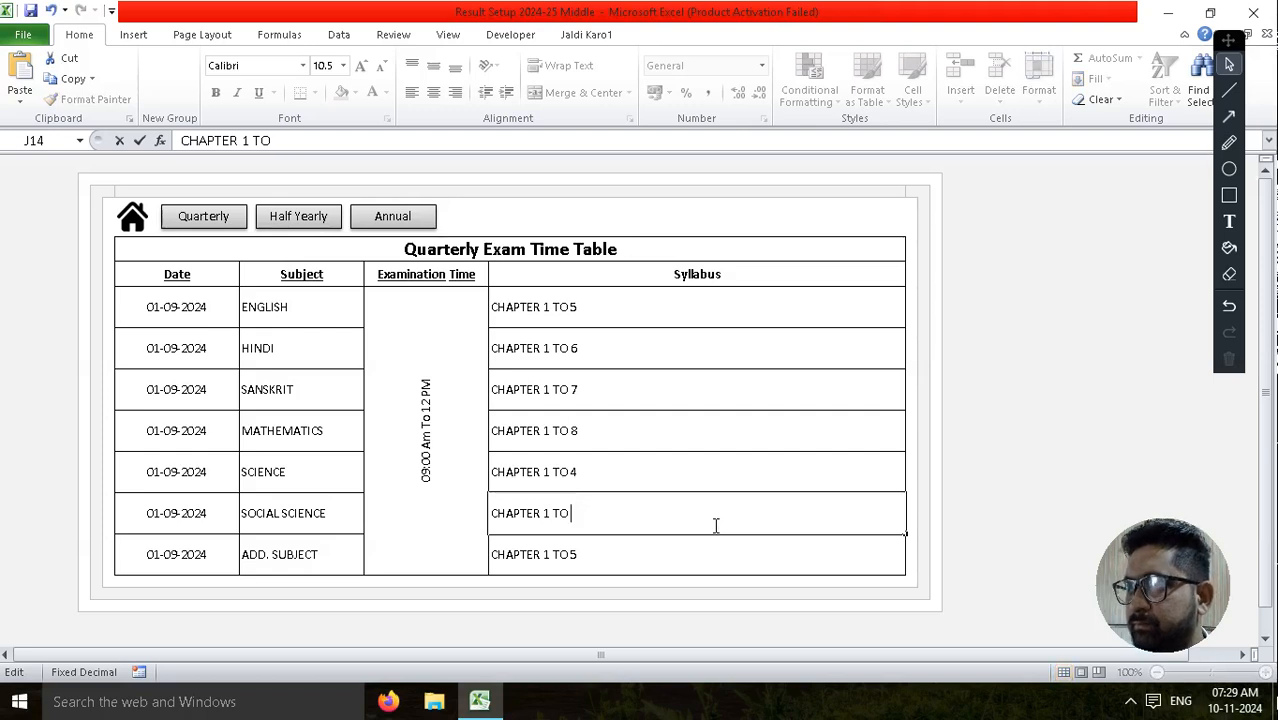
text(3)
key(Return)
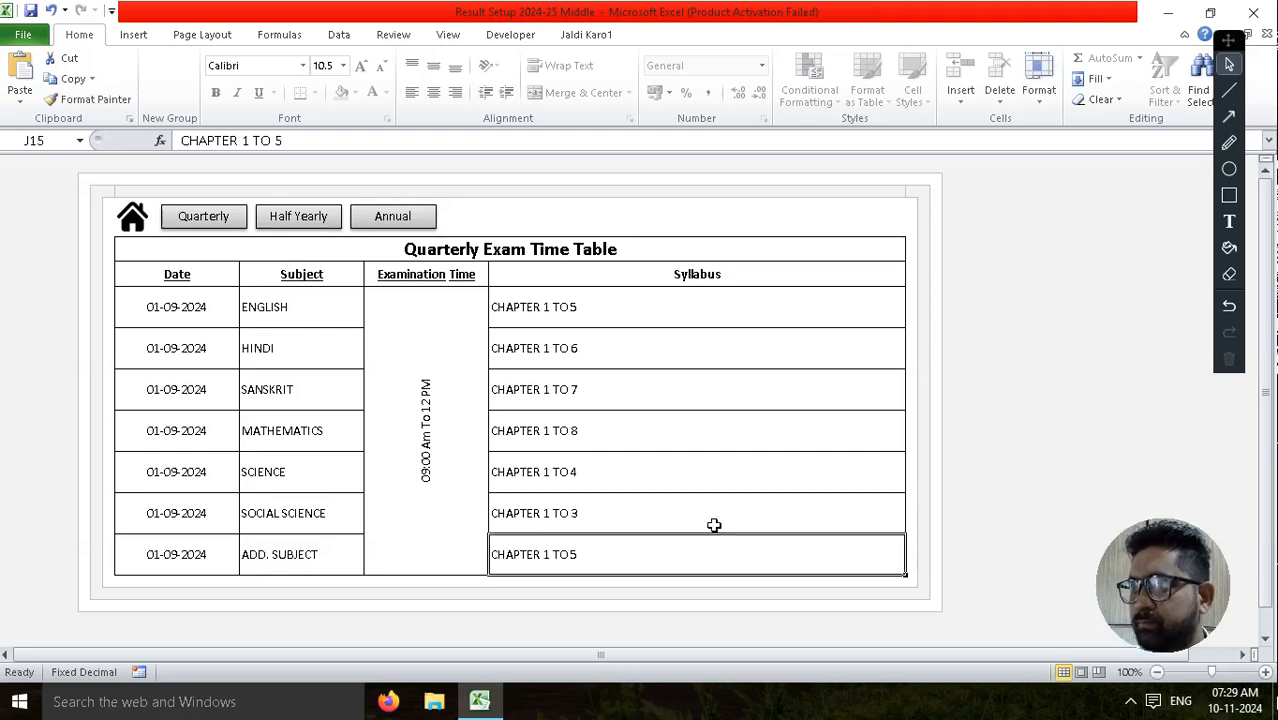
double_click(699, 554)
key(BackSpace)
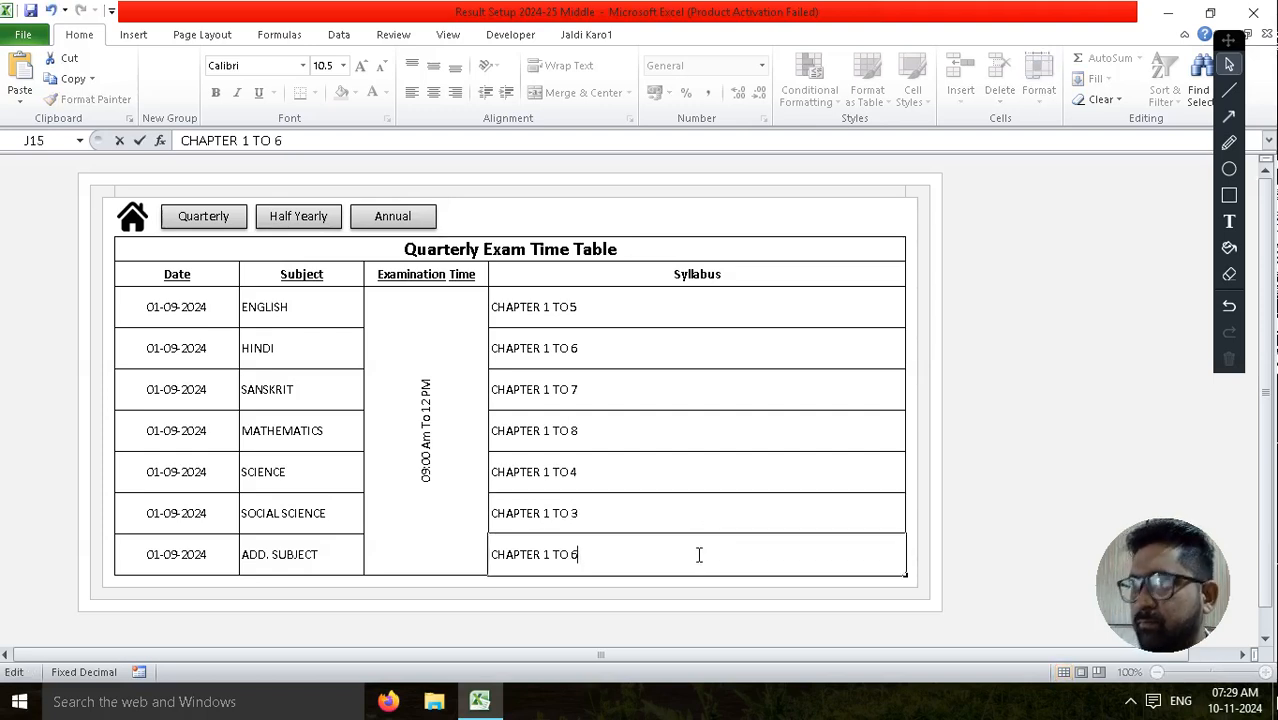
key(Return)
Step: Review the Syllabus and Examination Time entries of the quarterly exam time table
click(541, 294)
click(588, 380)
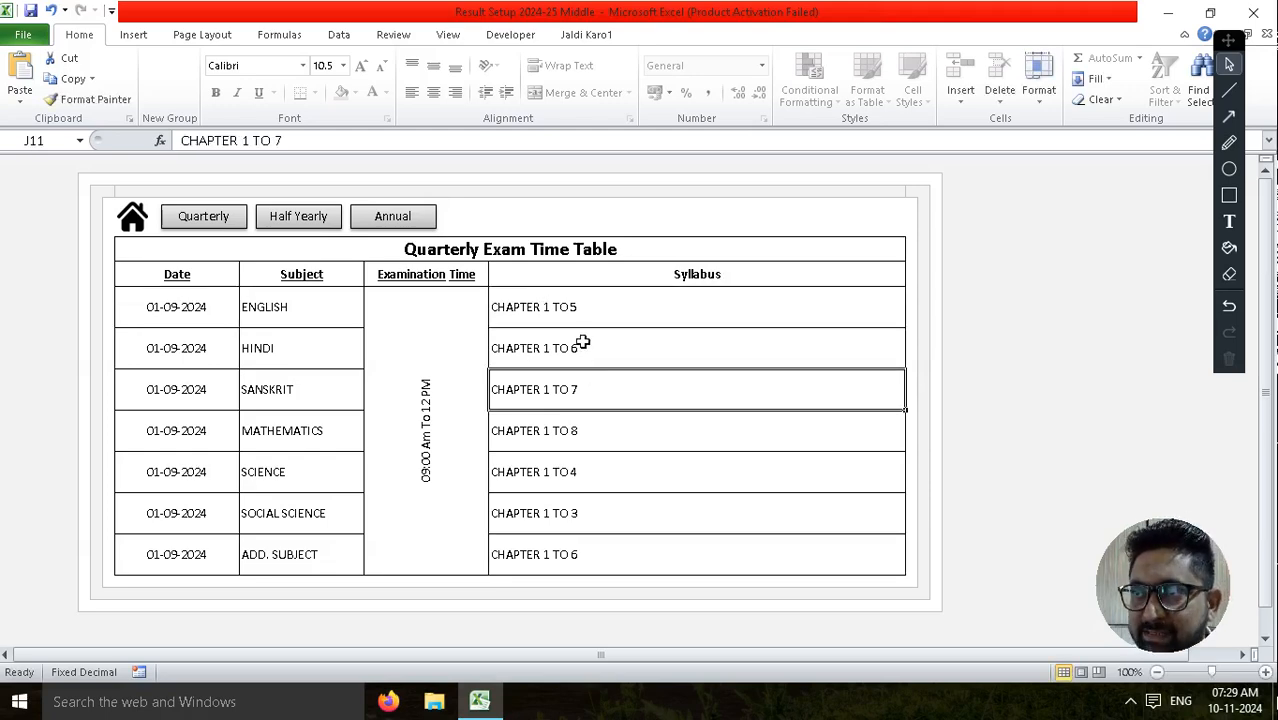
drag(570, 304, 582, 560)
click(575, 421)
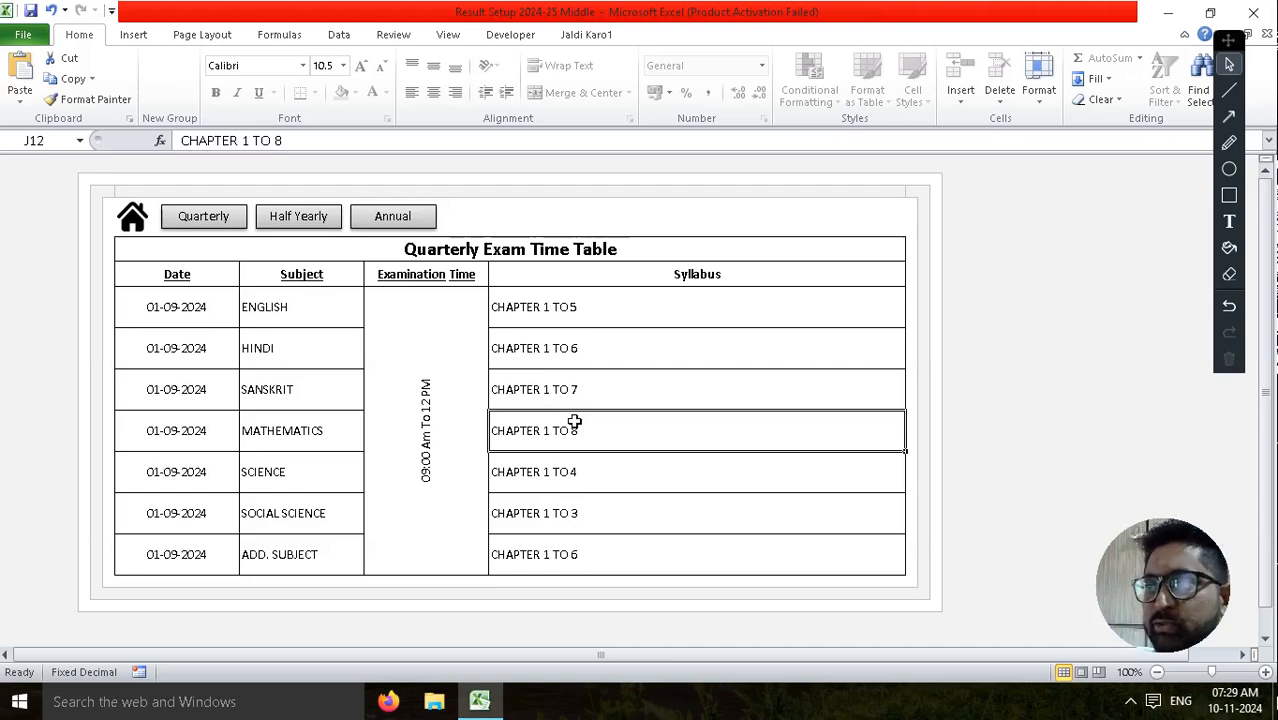
click(561, 309)
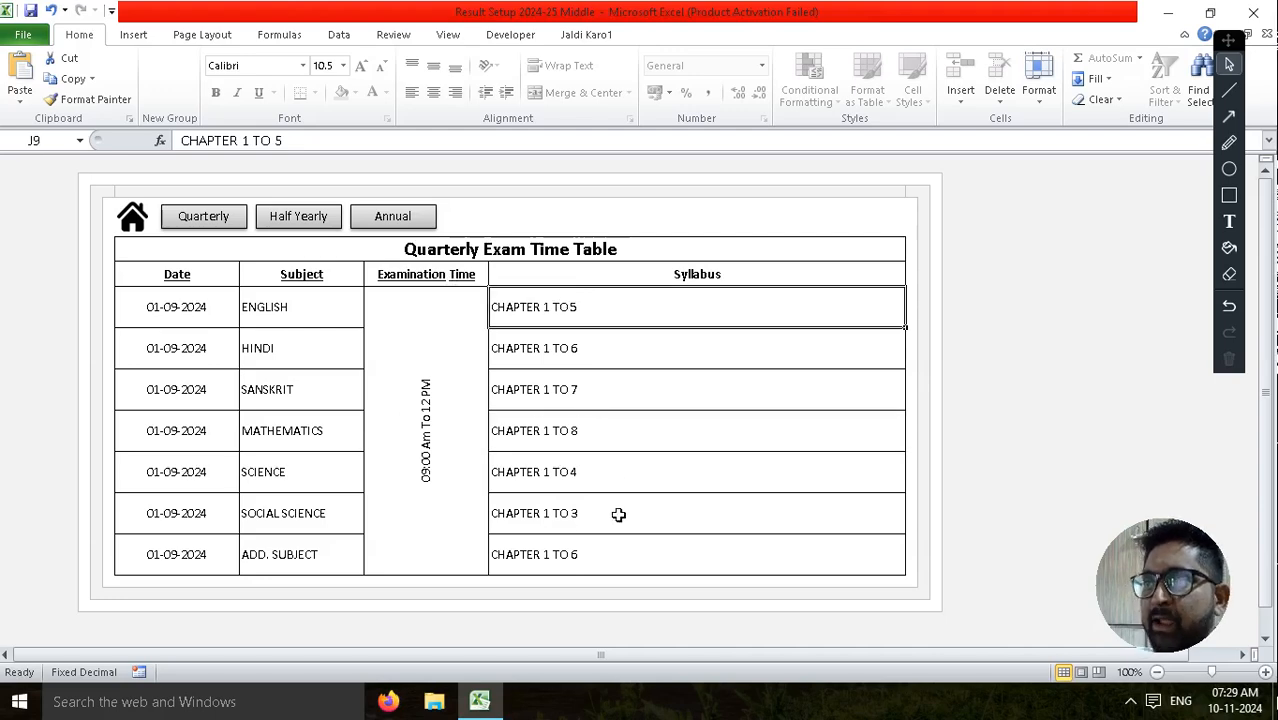
click(426, 432)
click(781, 455)
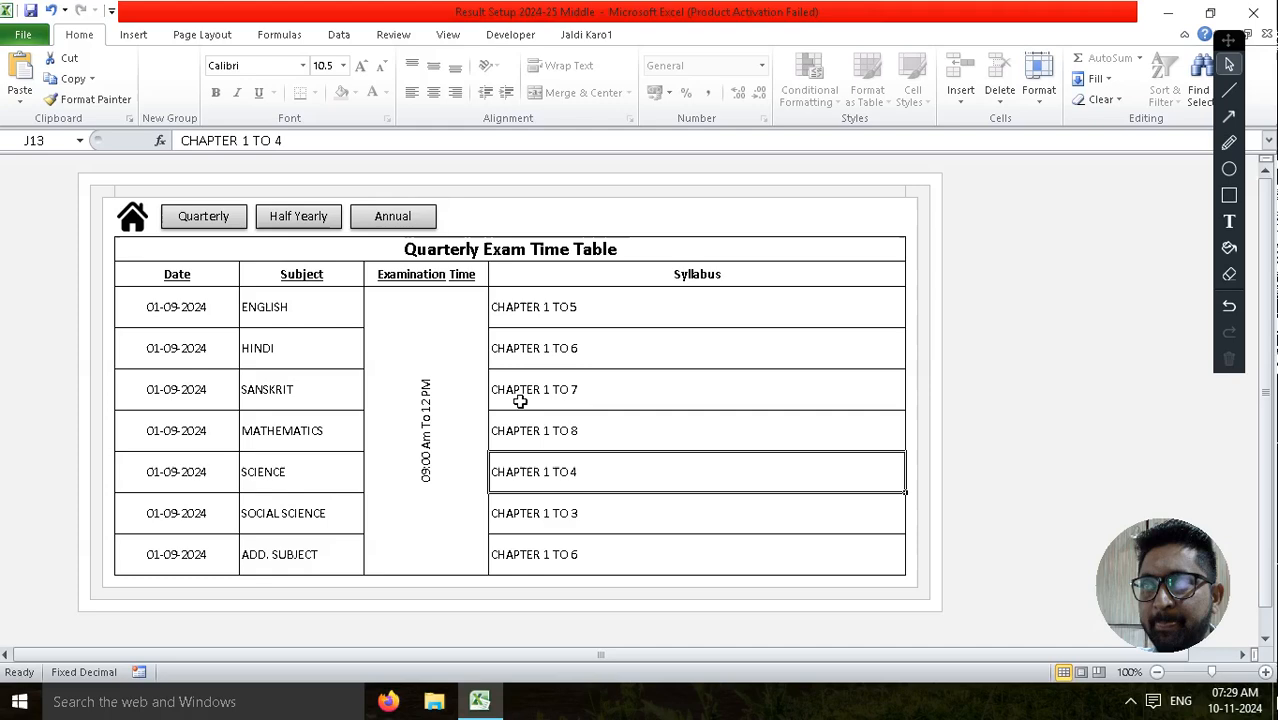
click(637, 433)
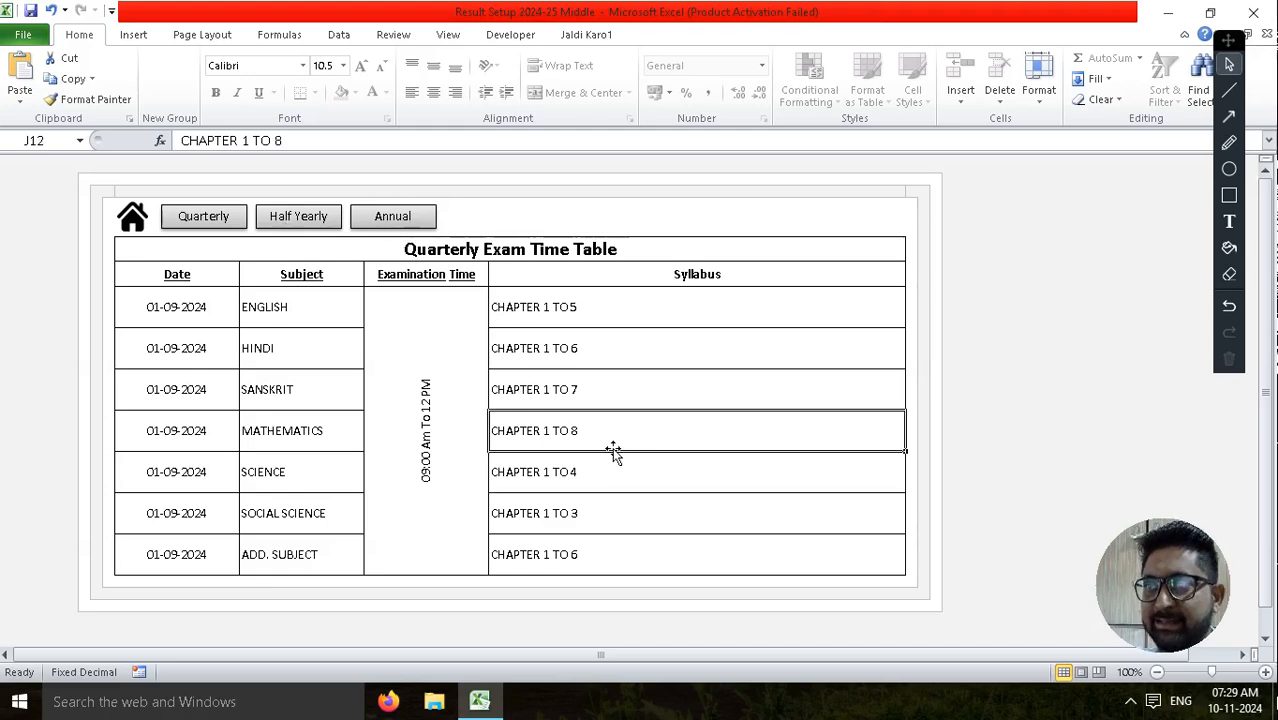
Step: Return to the workbook's home page, open the Admit Card sheet and examine both quarterly admit cards
click(133, 218)
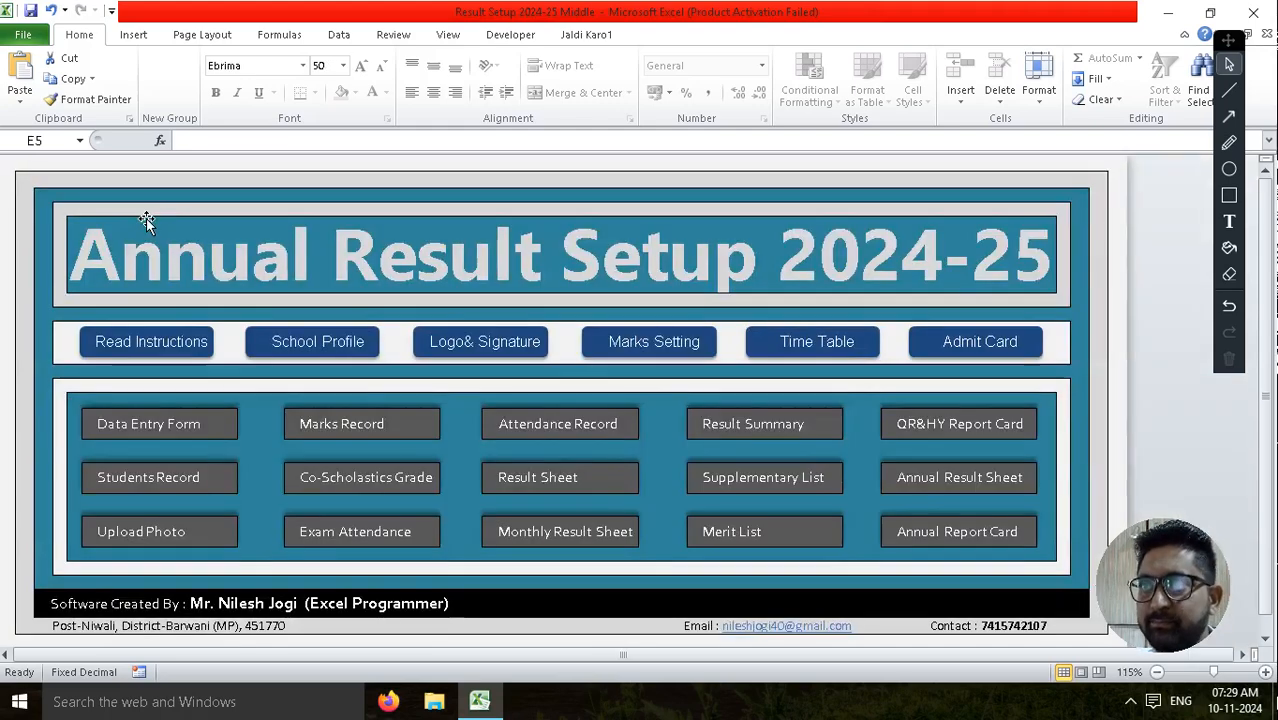
click(1000, 342)
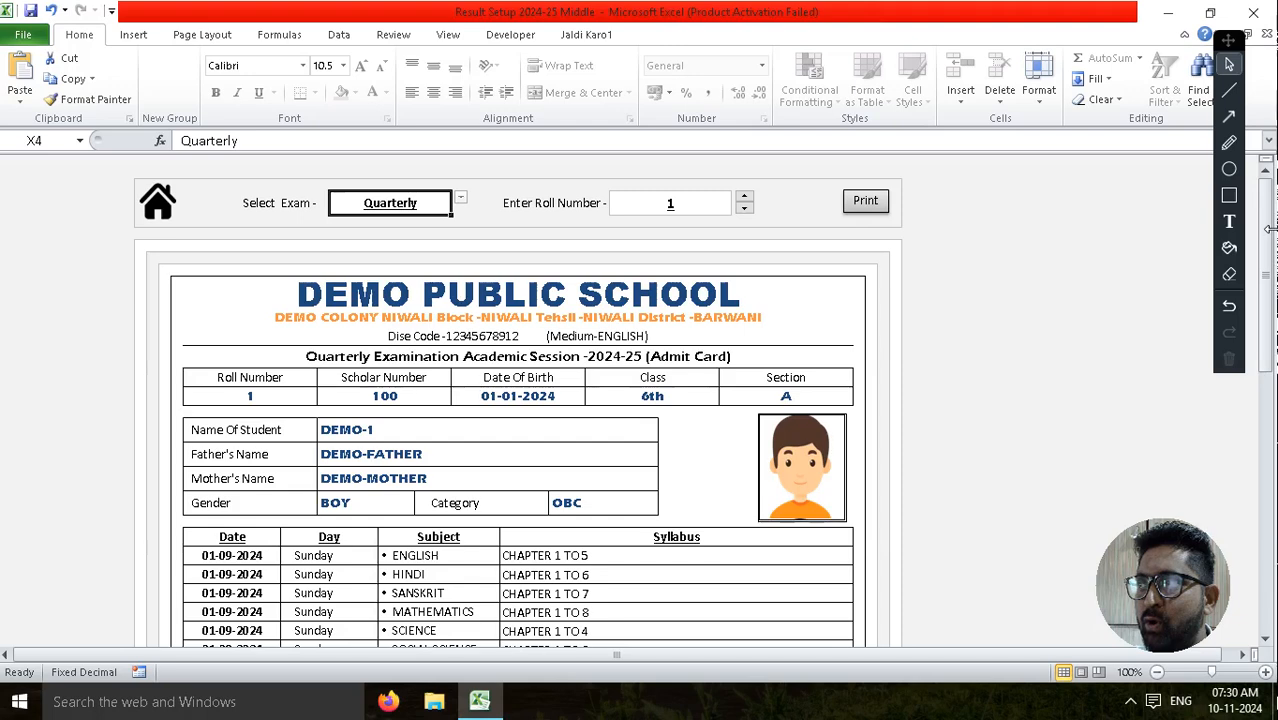
scroll(590, 314, down, 2)
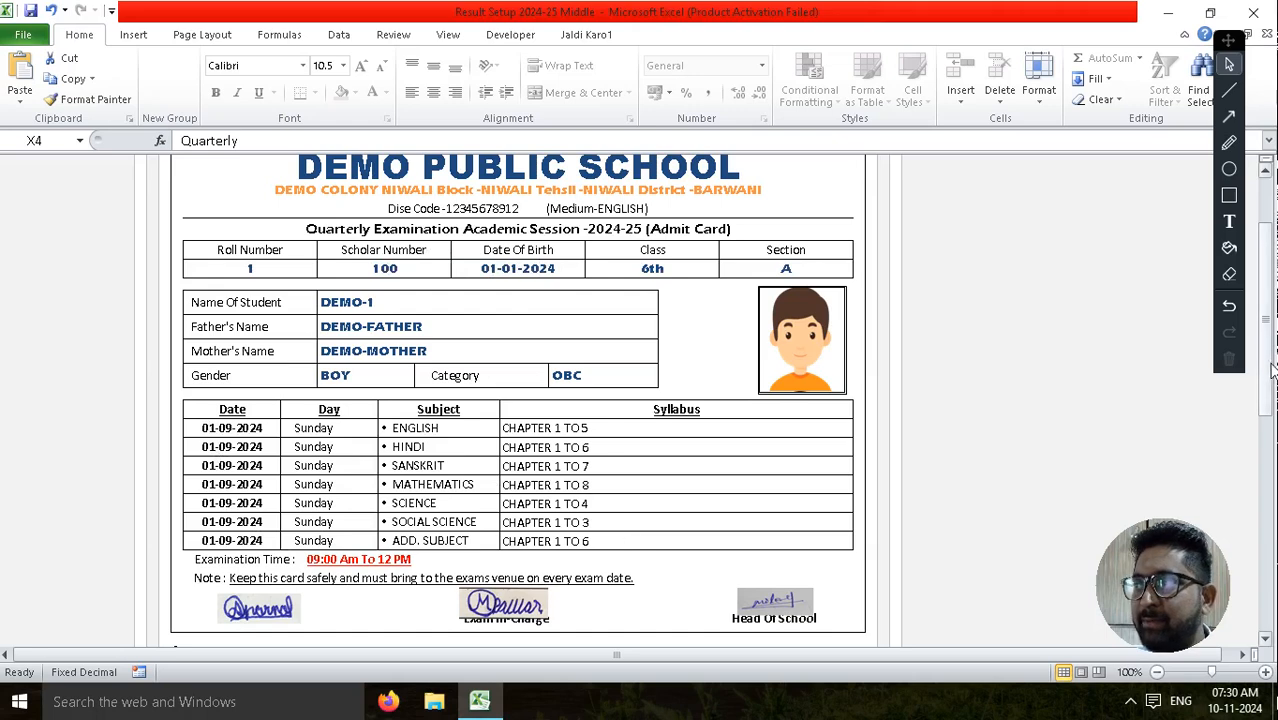
drag(1267, 360, 1268, 384)
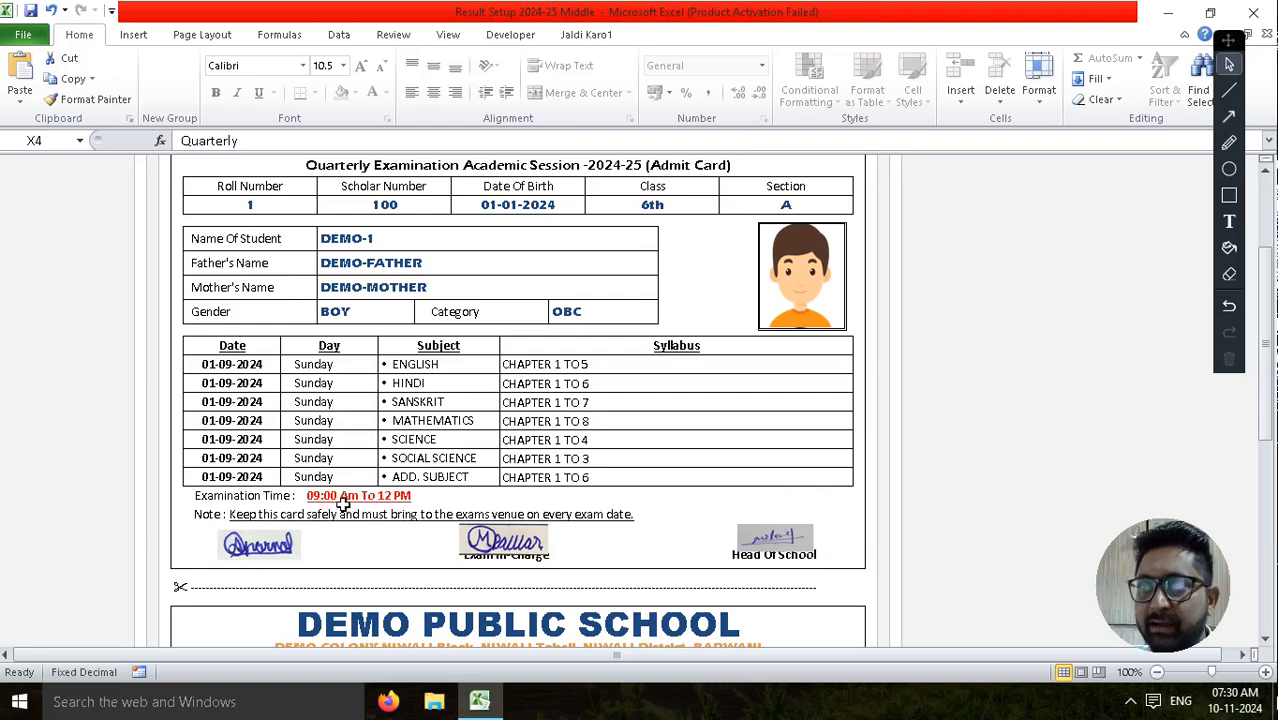
drag(1267, 420, 1274, 582)
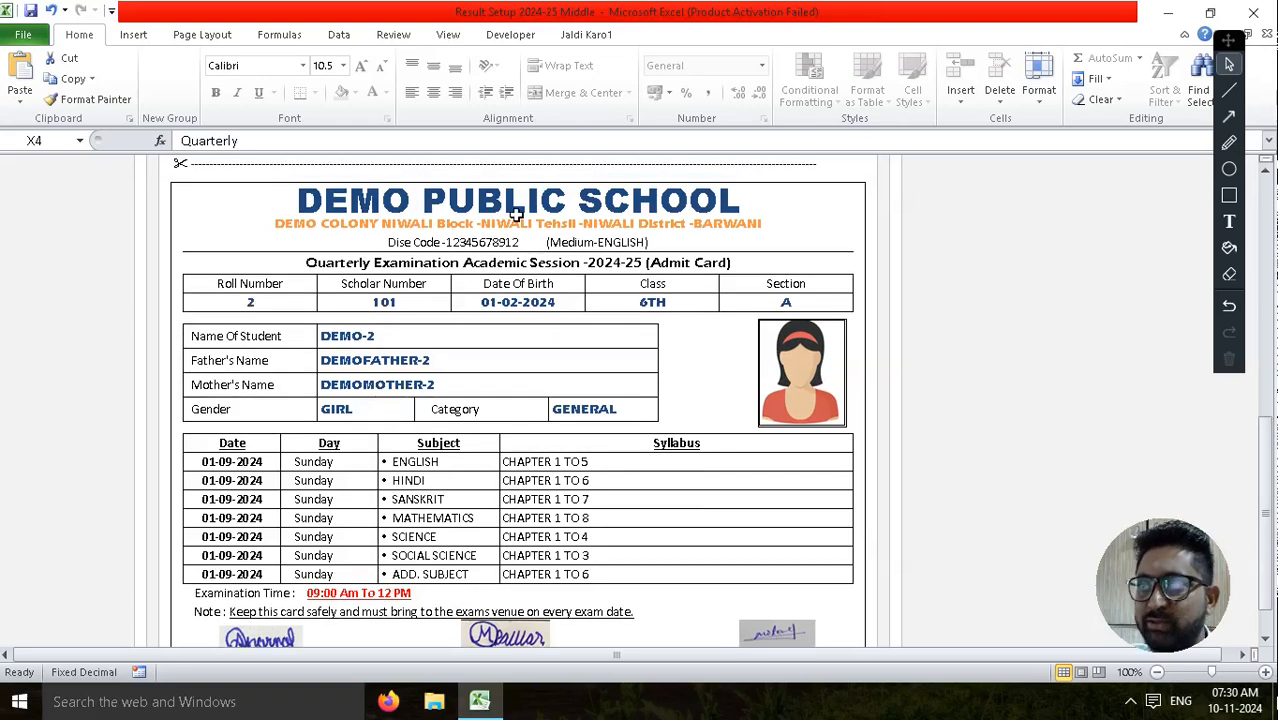
drag(1272, 440, 1274, 150)
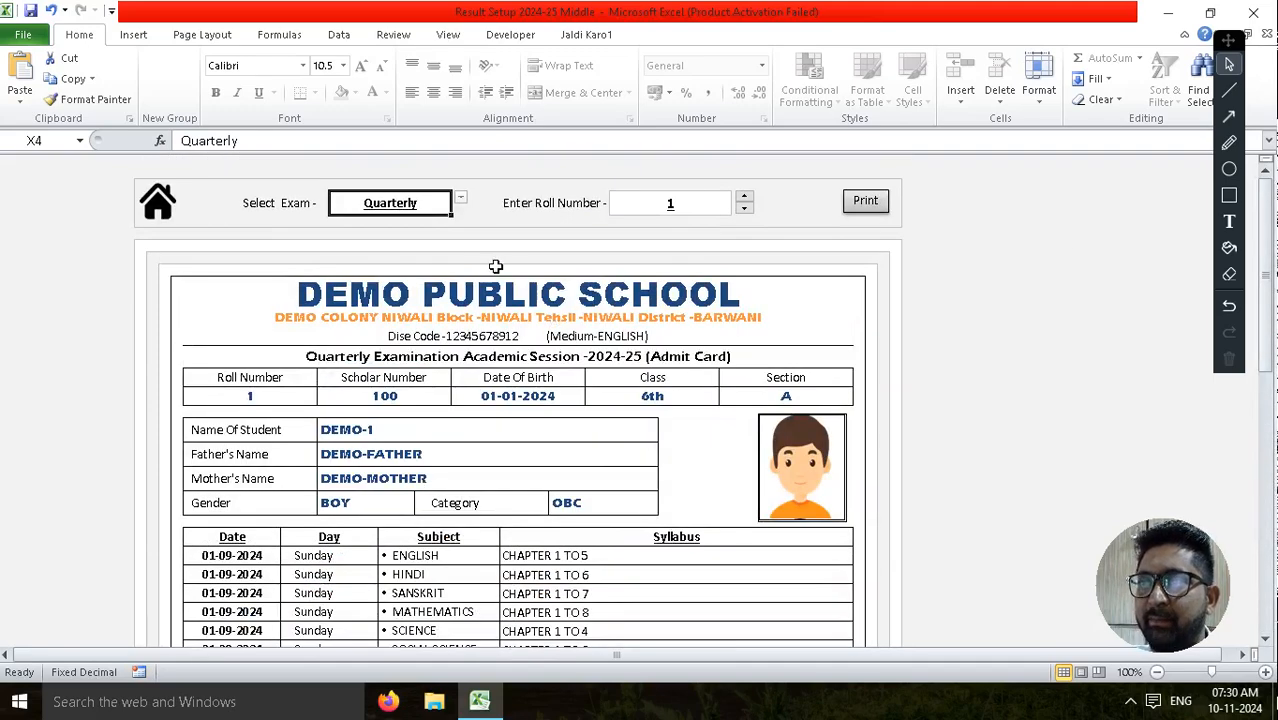
Step: Switch the admit card's exam selection to Half Yearly and back to Quarterly
click(460, 198)
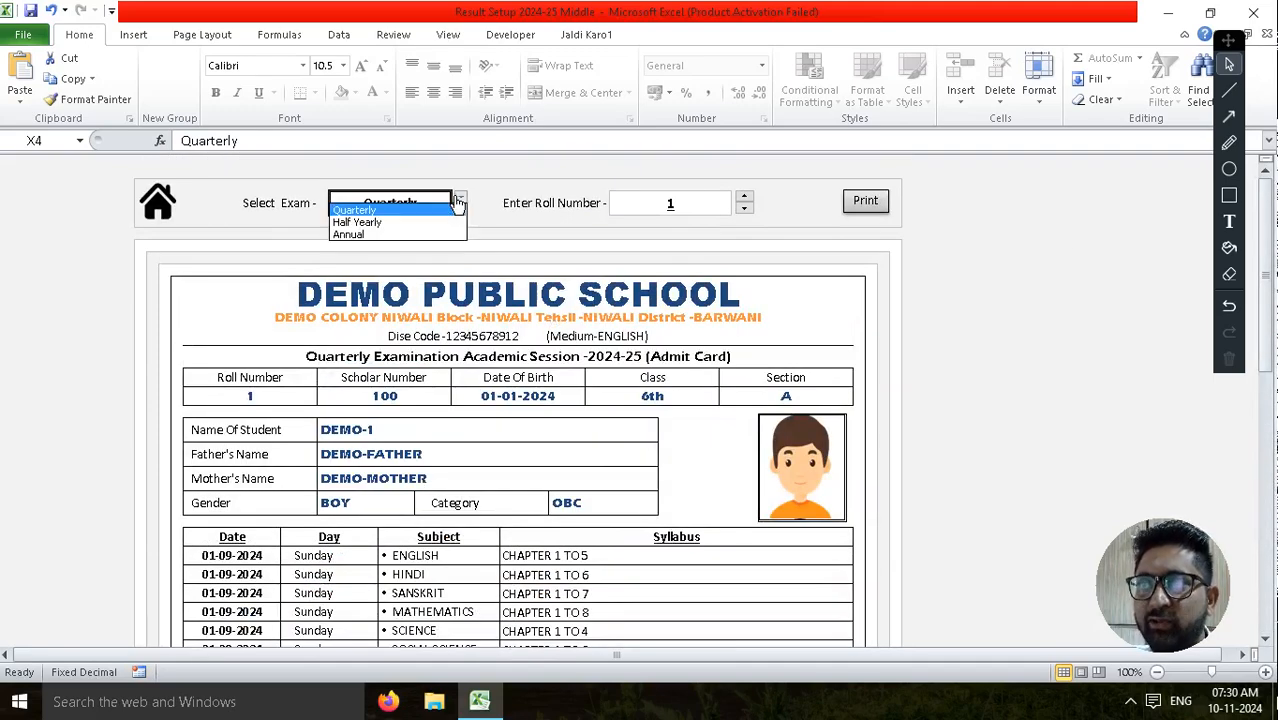
click(416, 223)
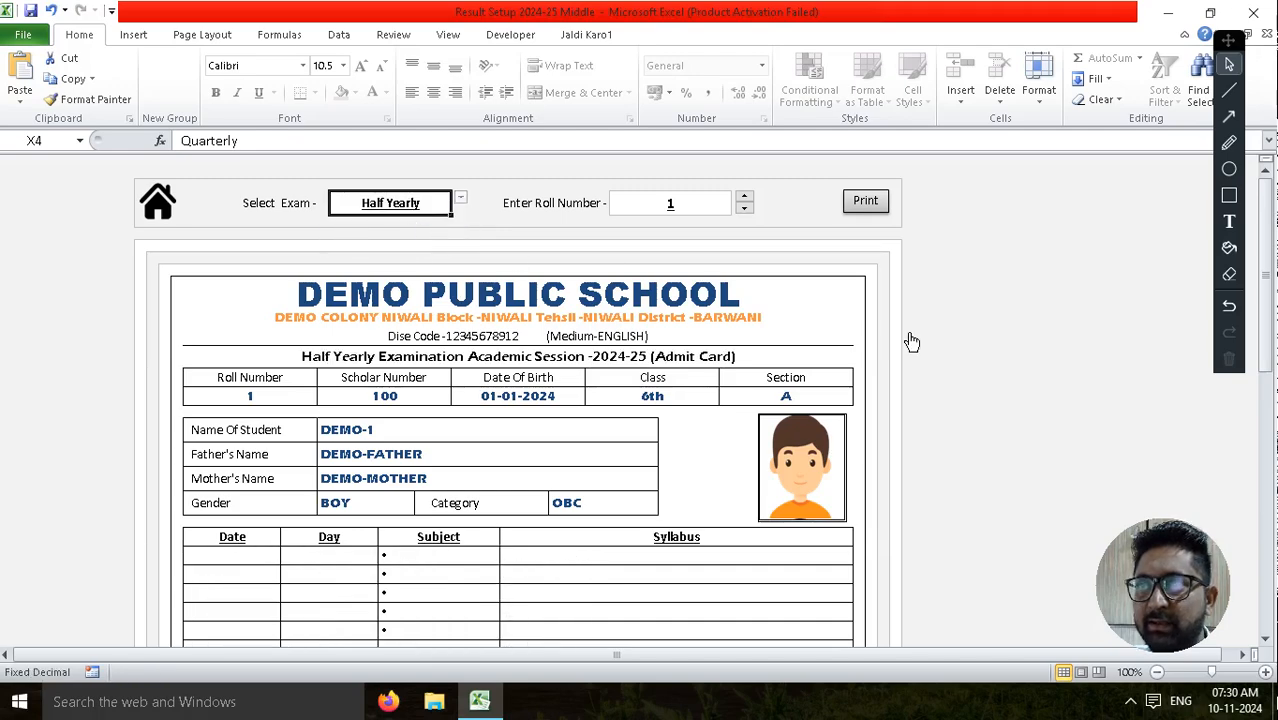
drag(1273, 345, 1273, 336)
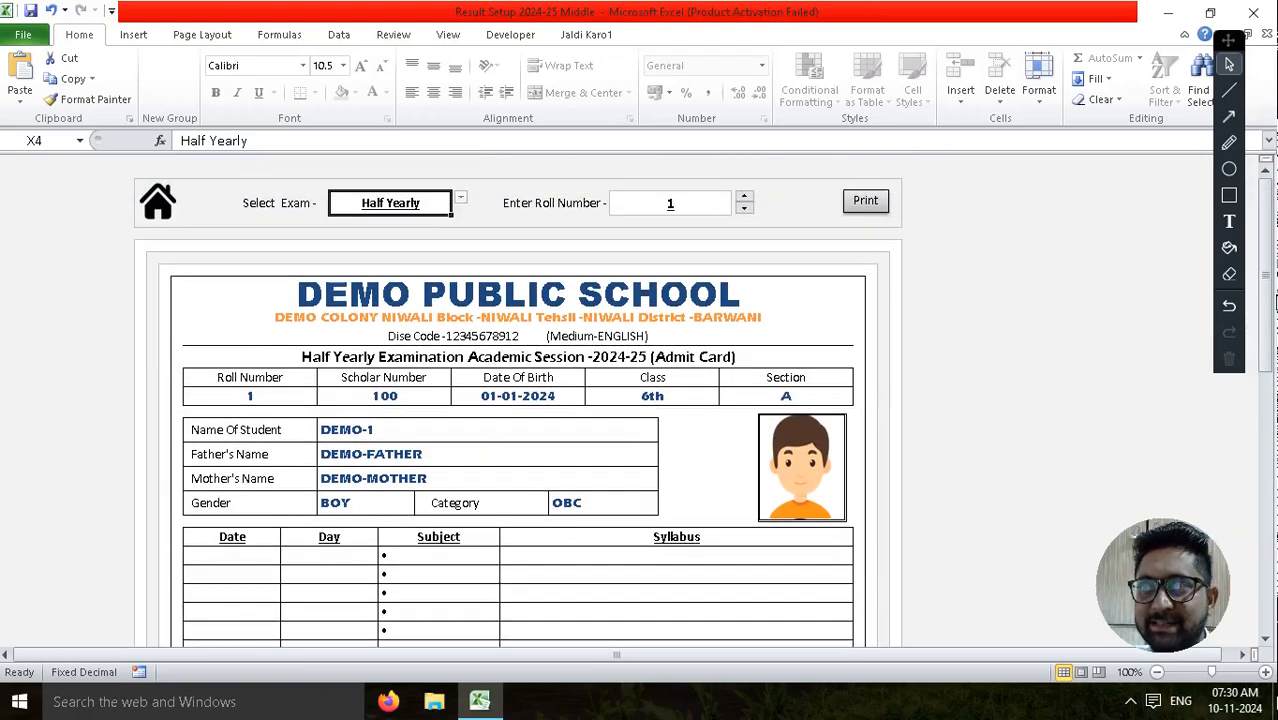
click(464, 198)
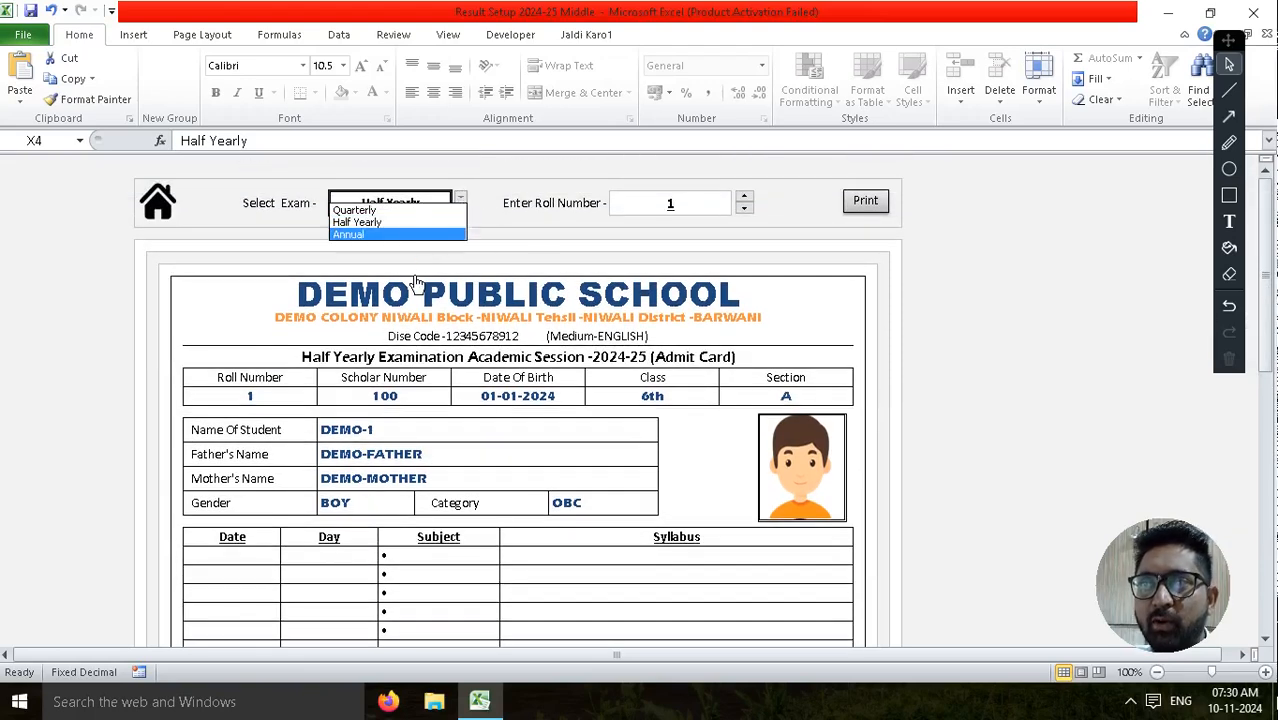
click(418, 218)
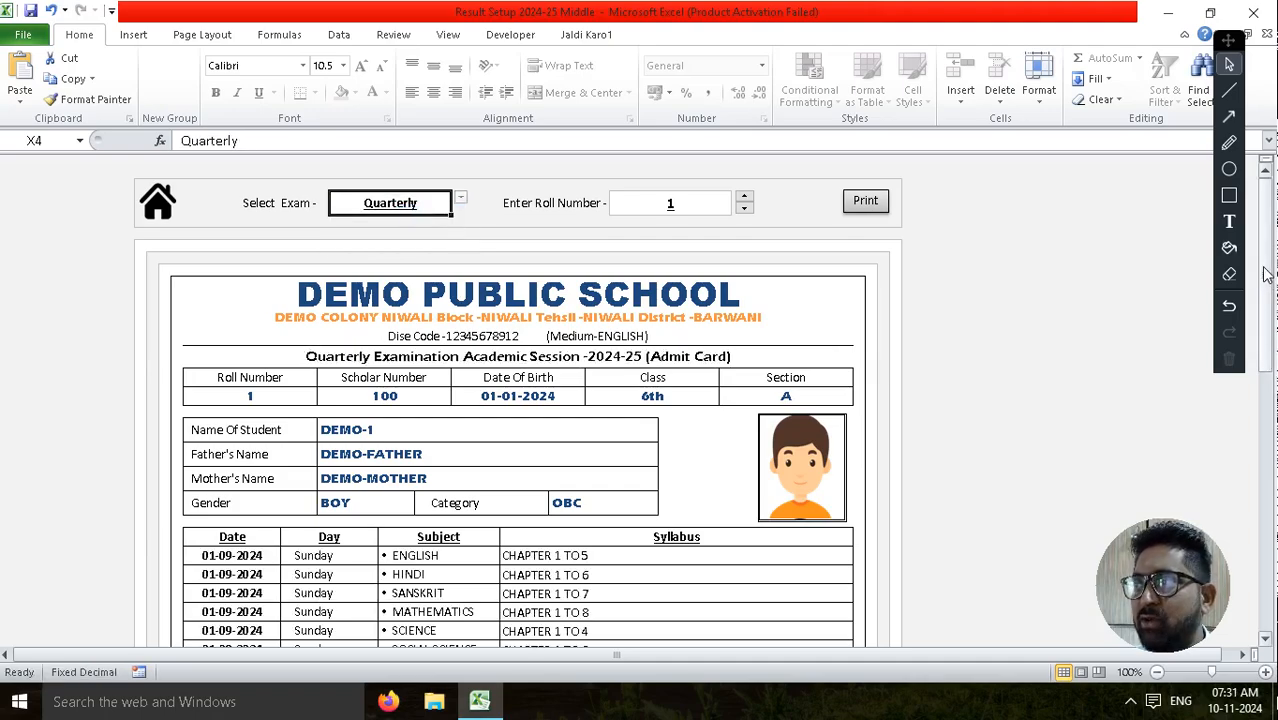
mouse_move(1267, 276)
mouse_down()
mouse_move(1268, 295)
mouse_move(1268, 284)
mouse_up()
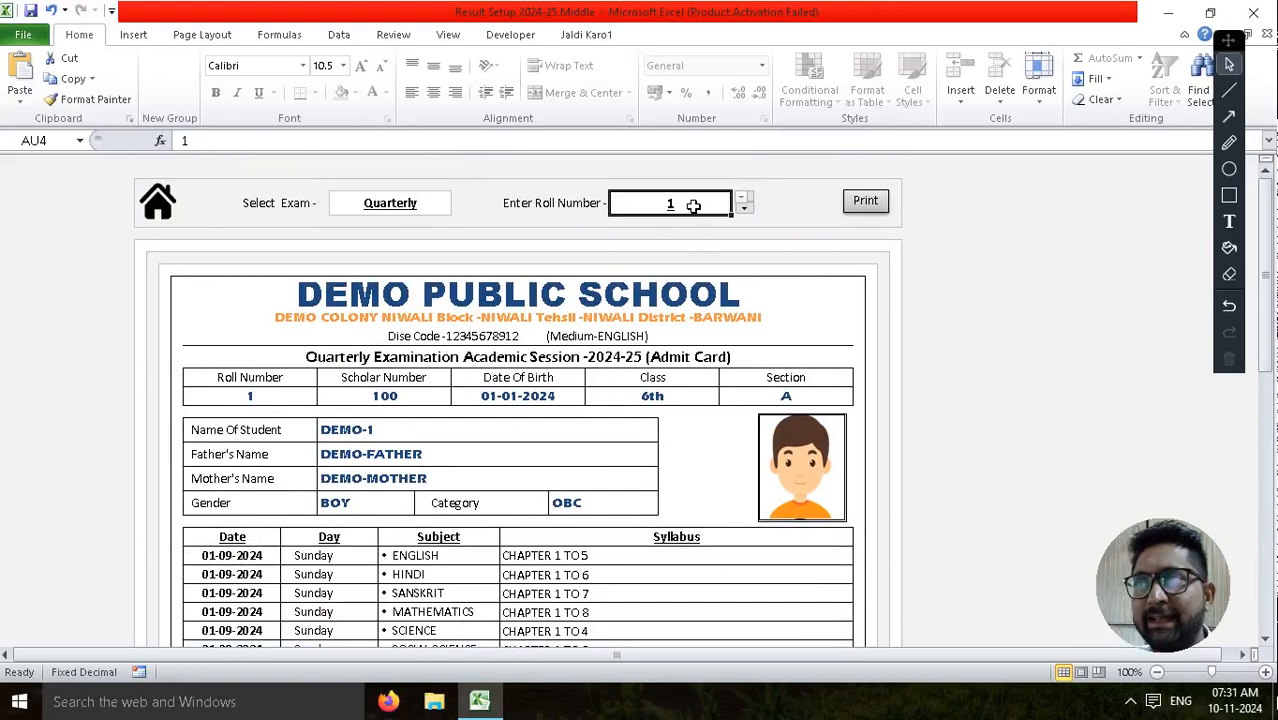
click(691, 205)
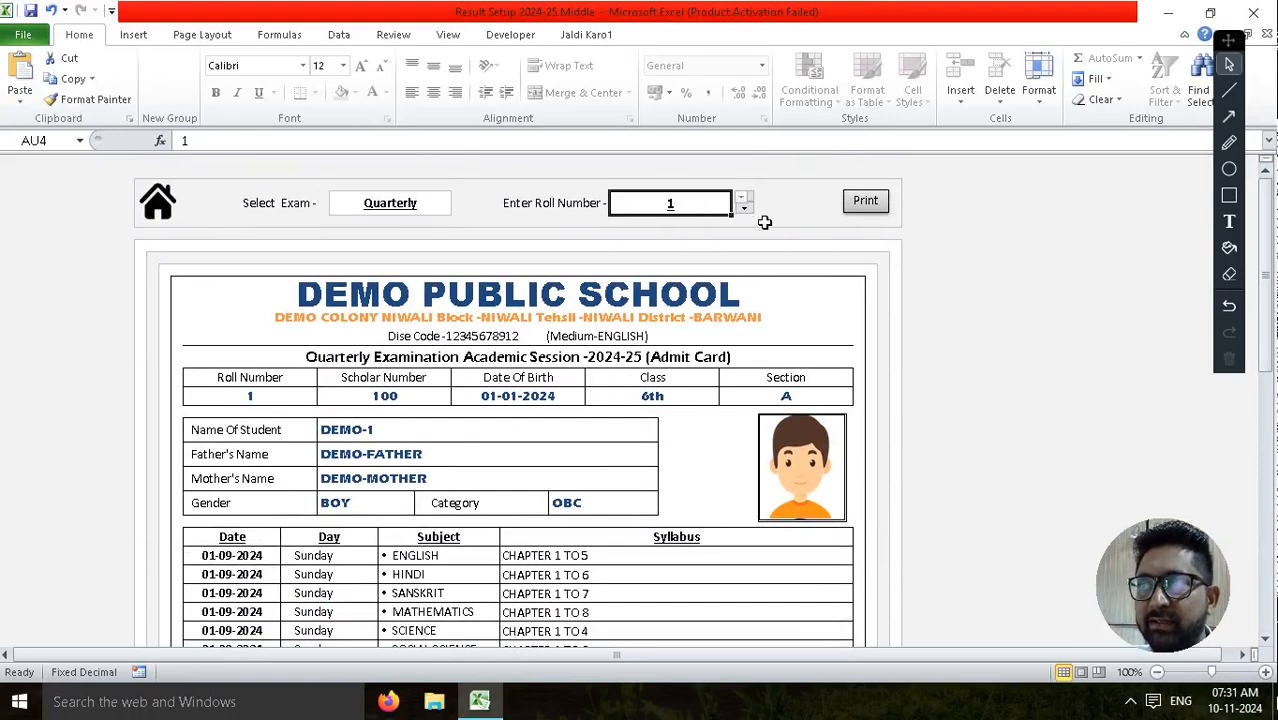
click(368, 202)
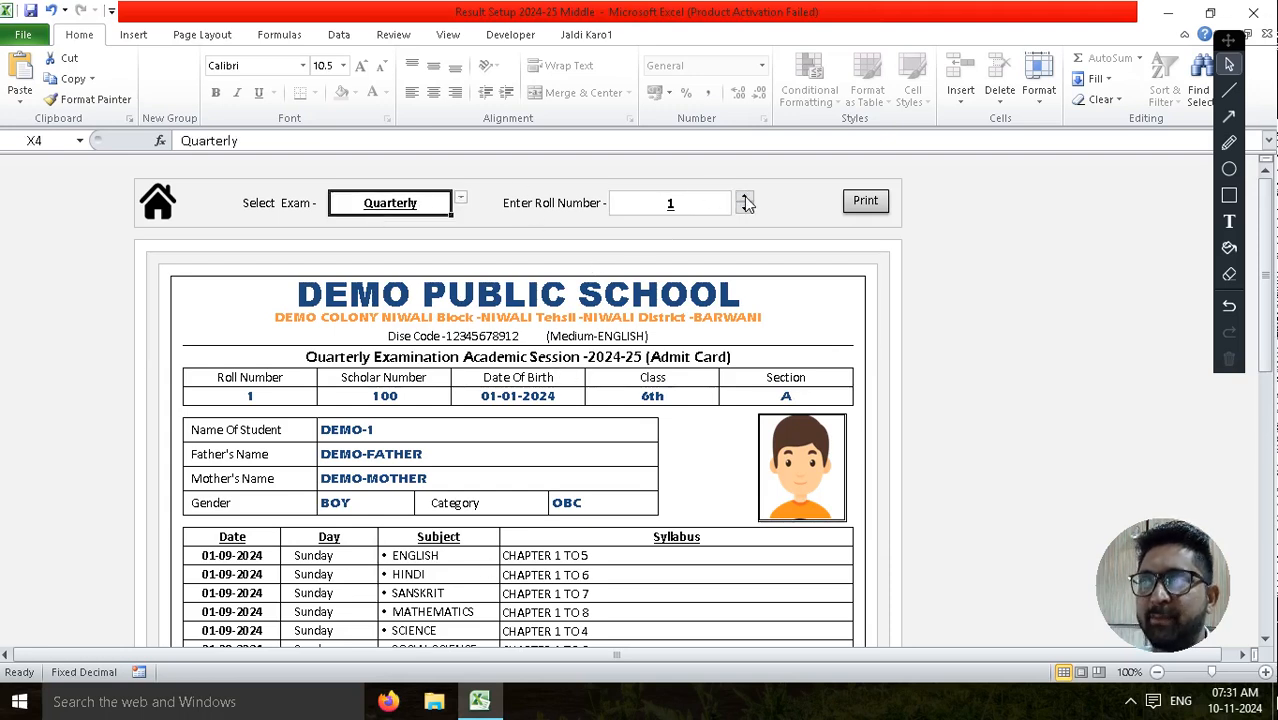
click(708, 202)
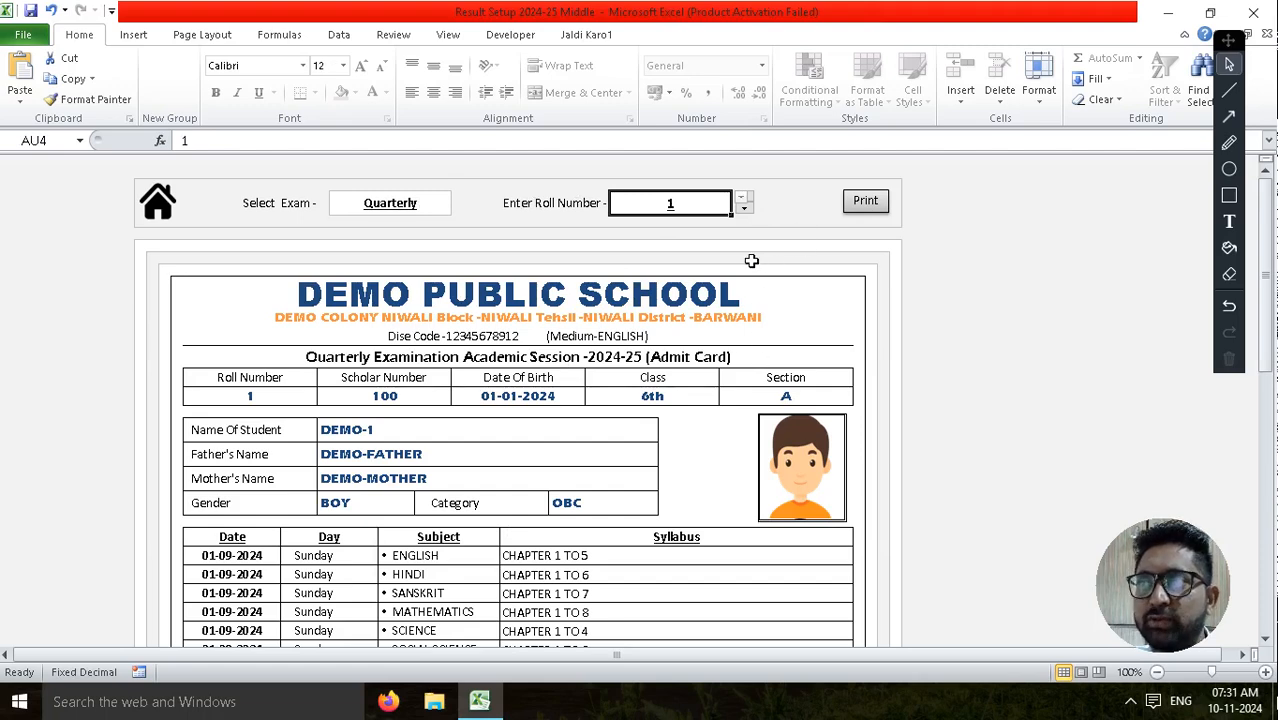
click(420, 202)
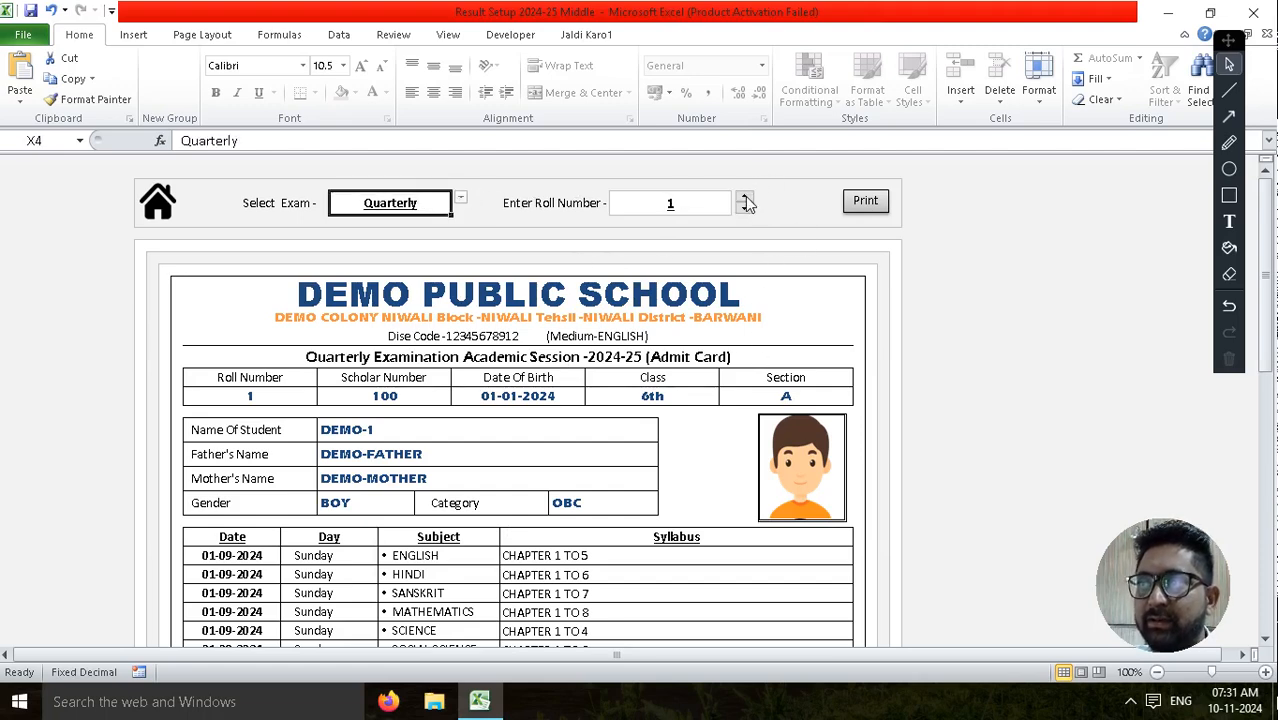
Step: Raise the admit card's roll number step by step to 15
double_click(745, 199)
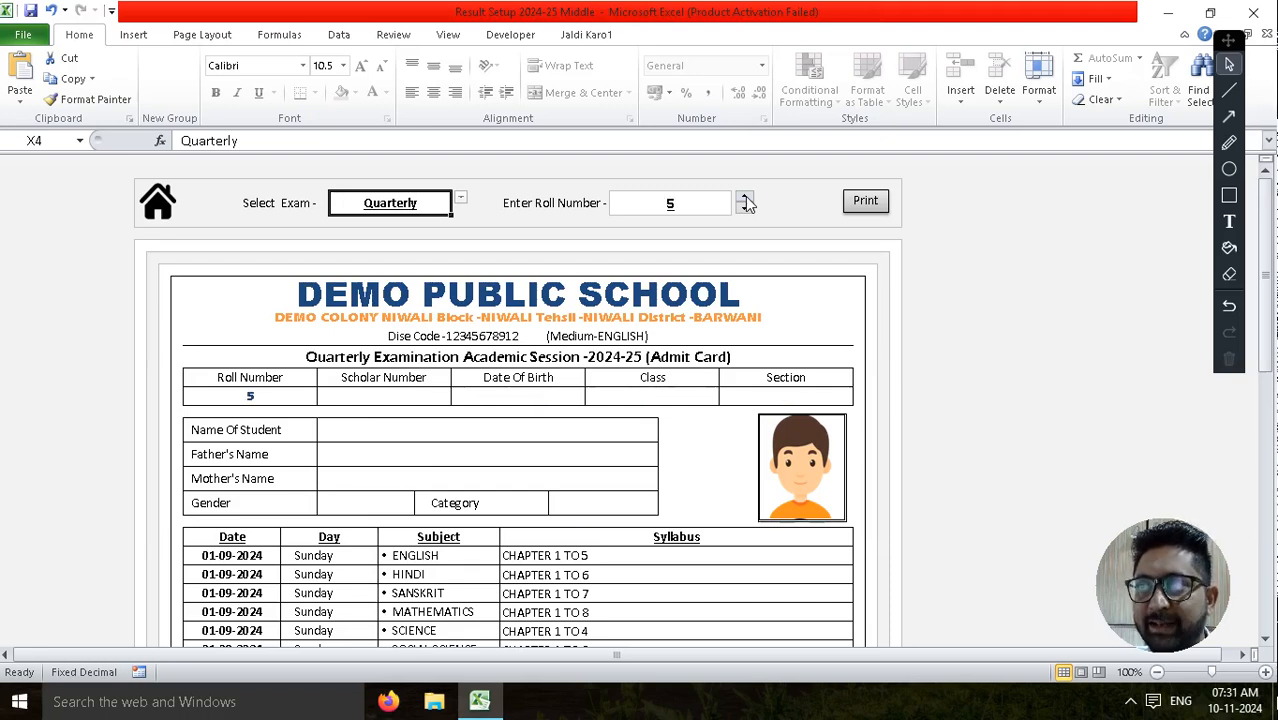
double_click(745, 199)
double_click(745, 199)
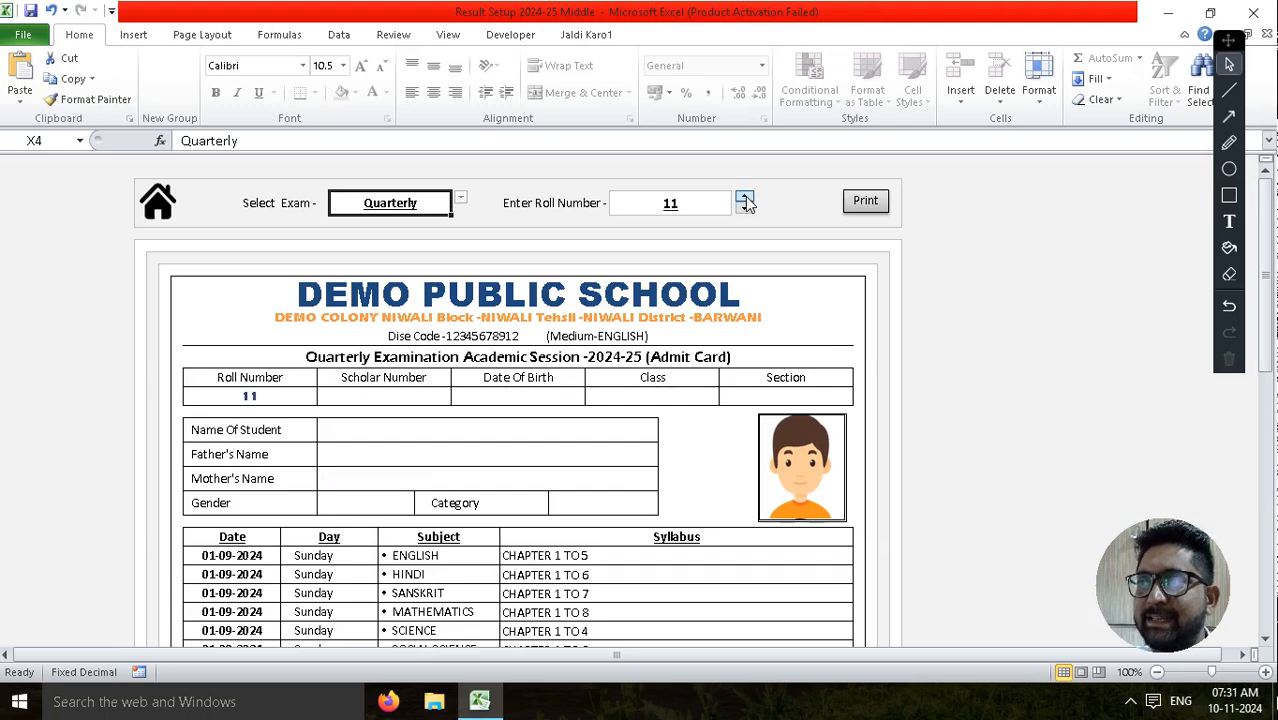
double_click(745, 199)
double_click(745, 199)
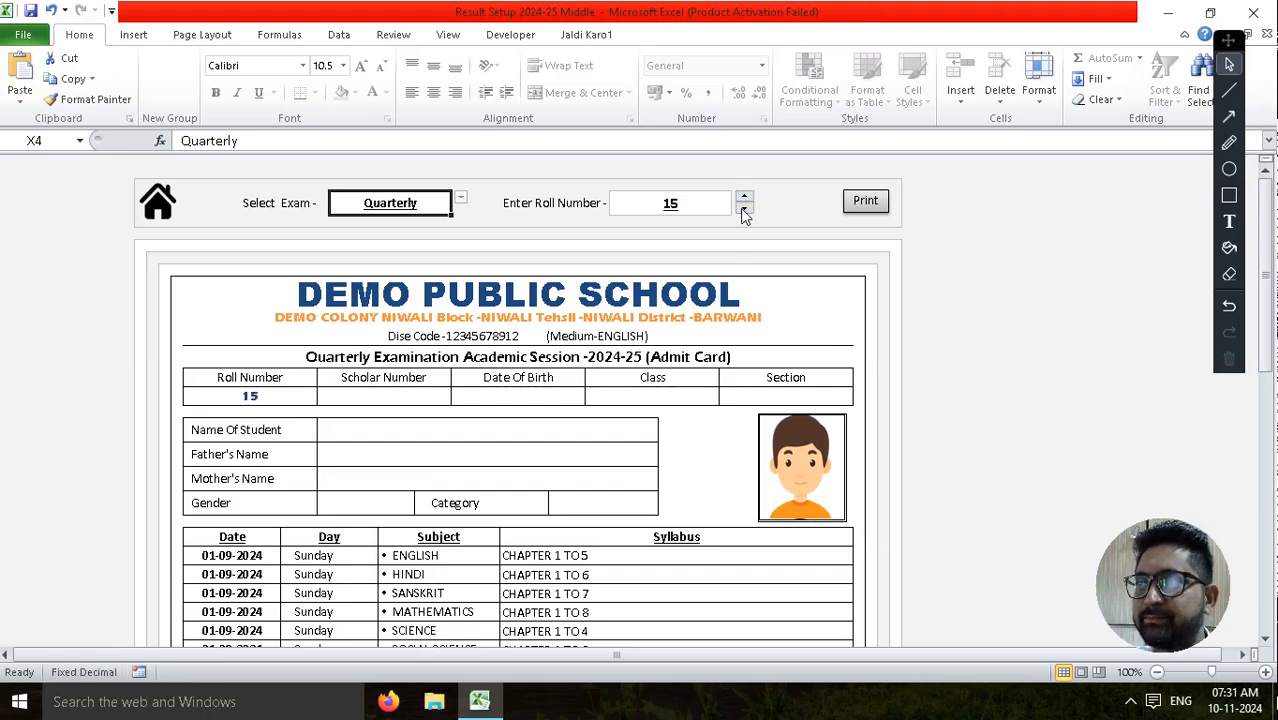
Step: Lower the admit card's roll number step by step to 5
double_click(744, 209)
double_click(744, 209)
double_click(744, 209)
double_click(744, 209)
click(744, 209)
click(744, 209)
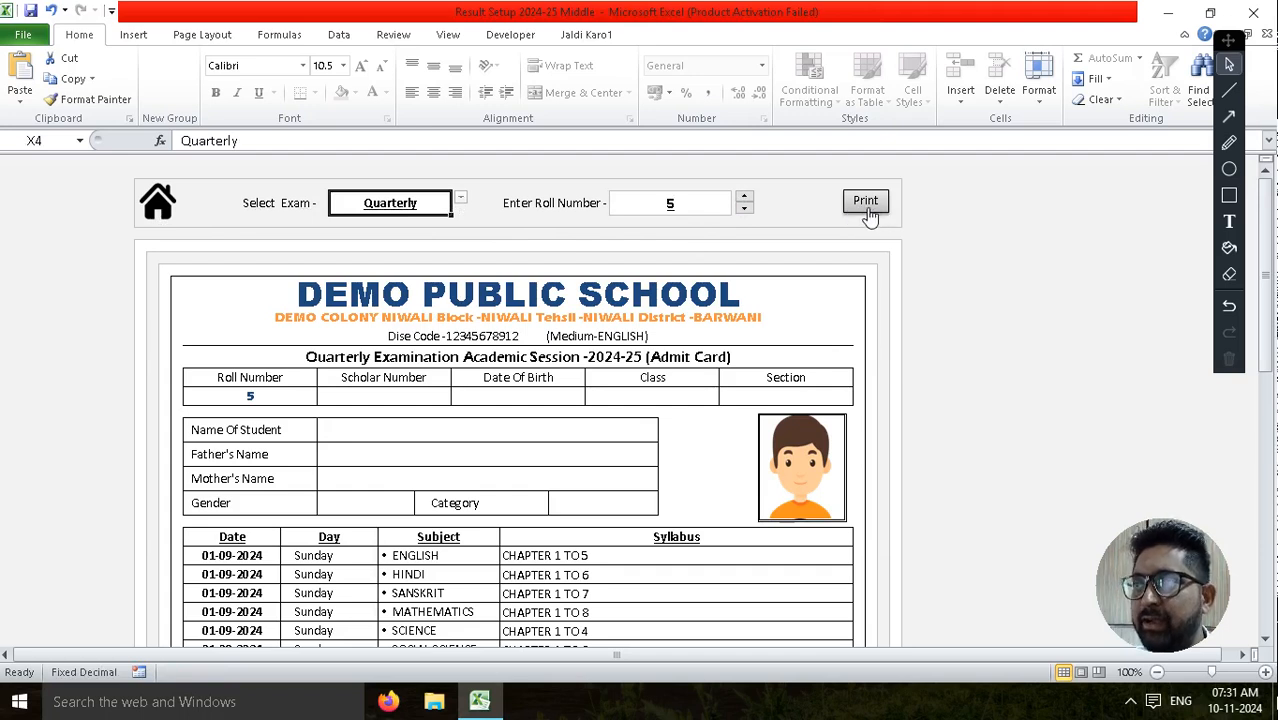
Step: Preview the printout of the quarterly admit cards, inspect the first card up close and close the preview
click(867, 203)
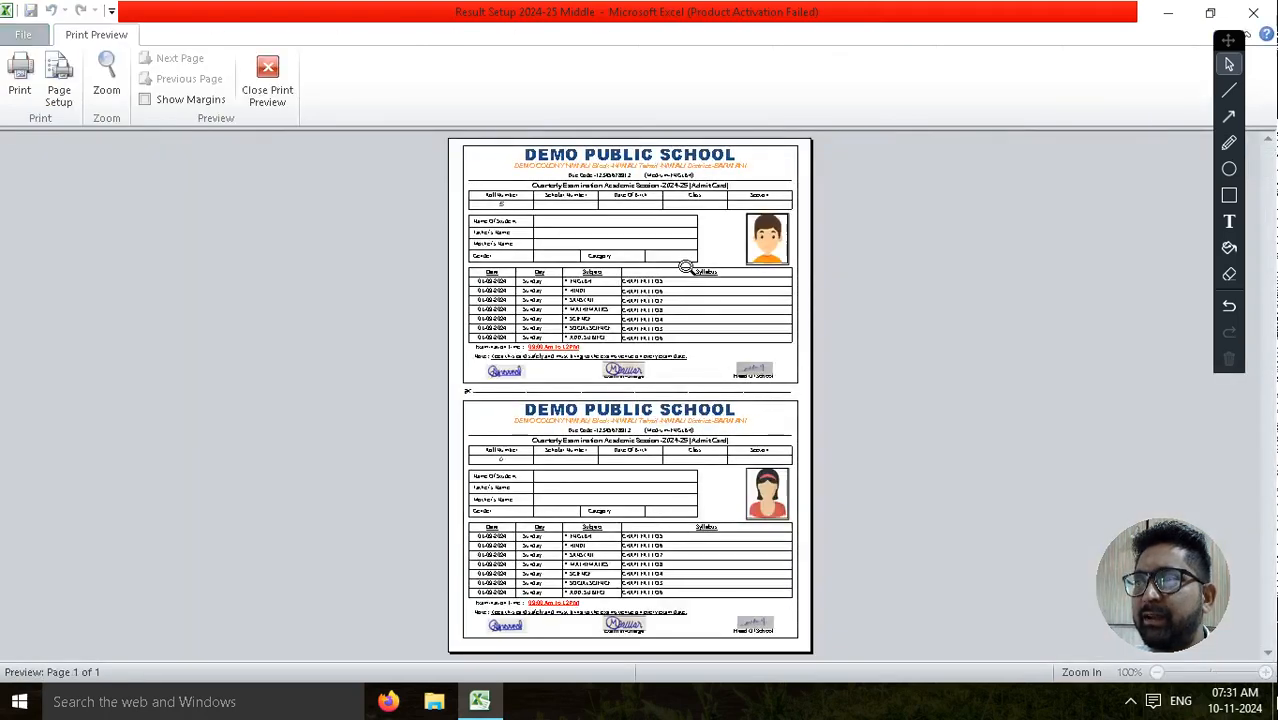
click(686, 266)
scroll(655, 369, up, 2)
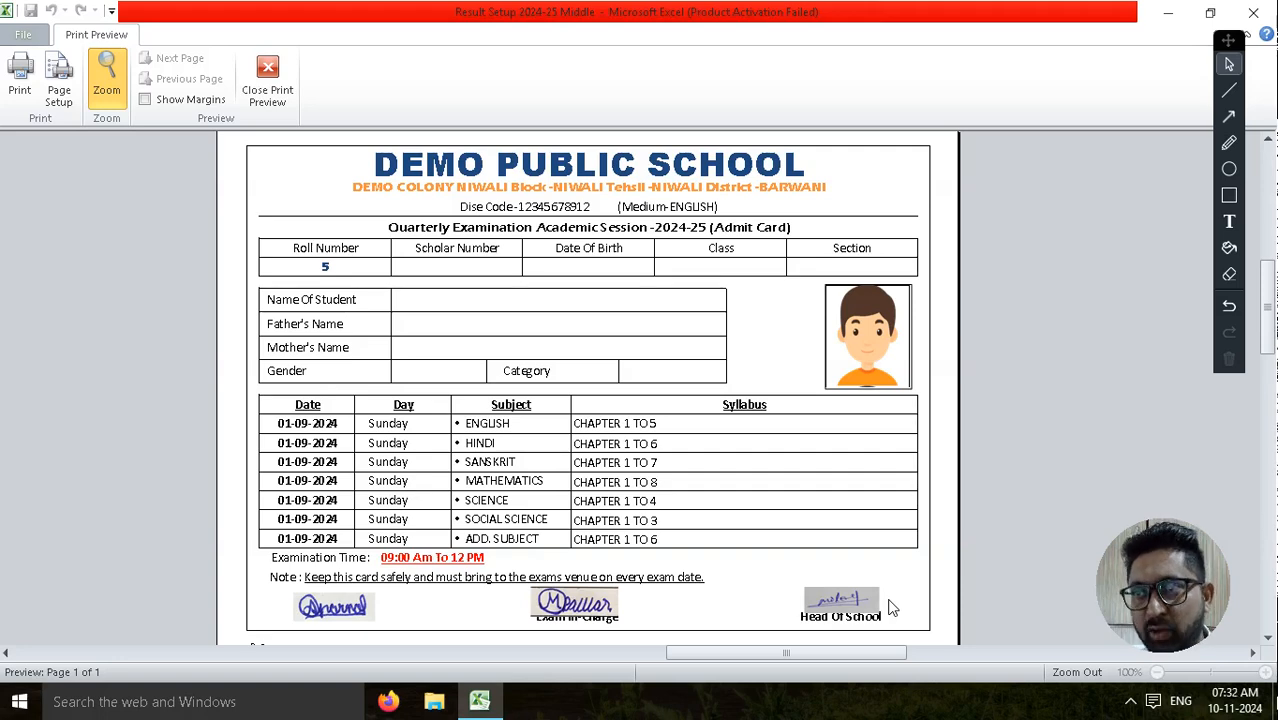
click(611, 393)
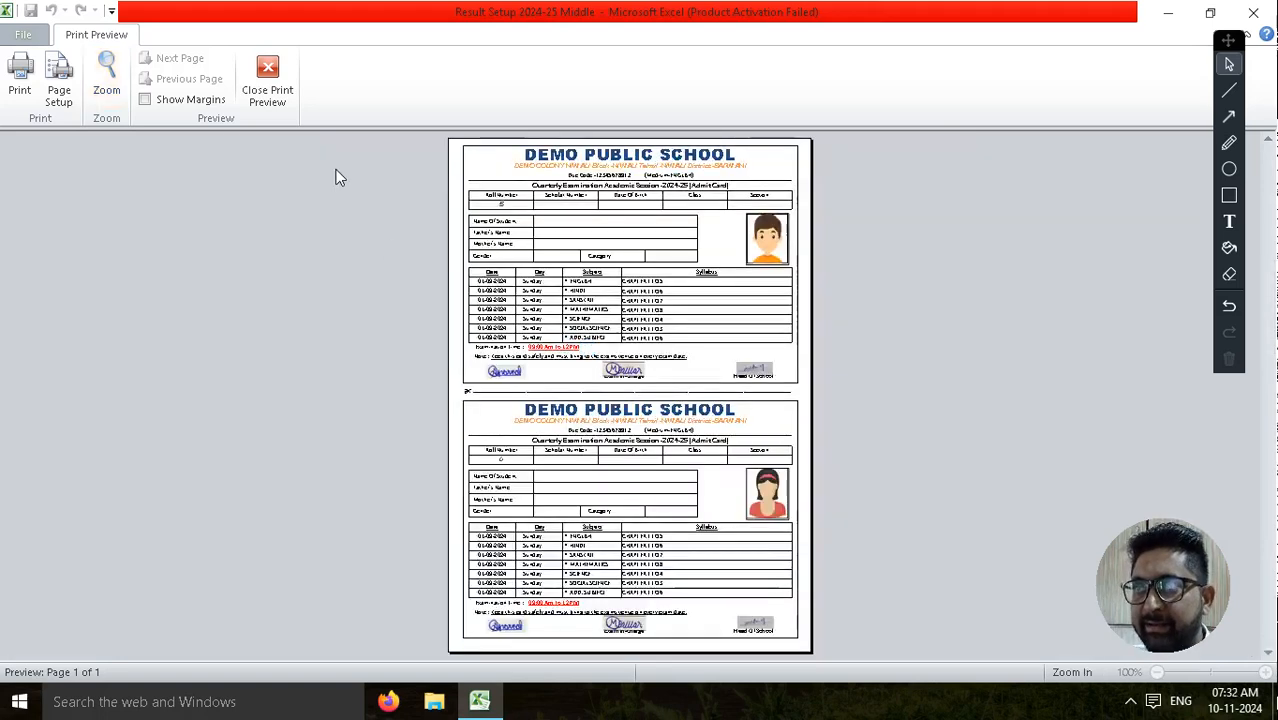
click(268, 82)
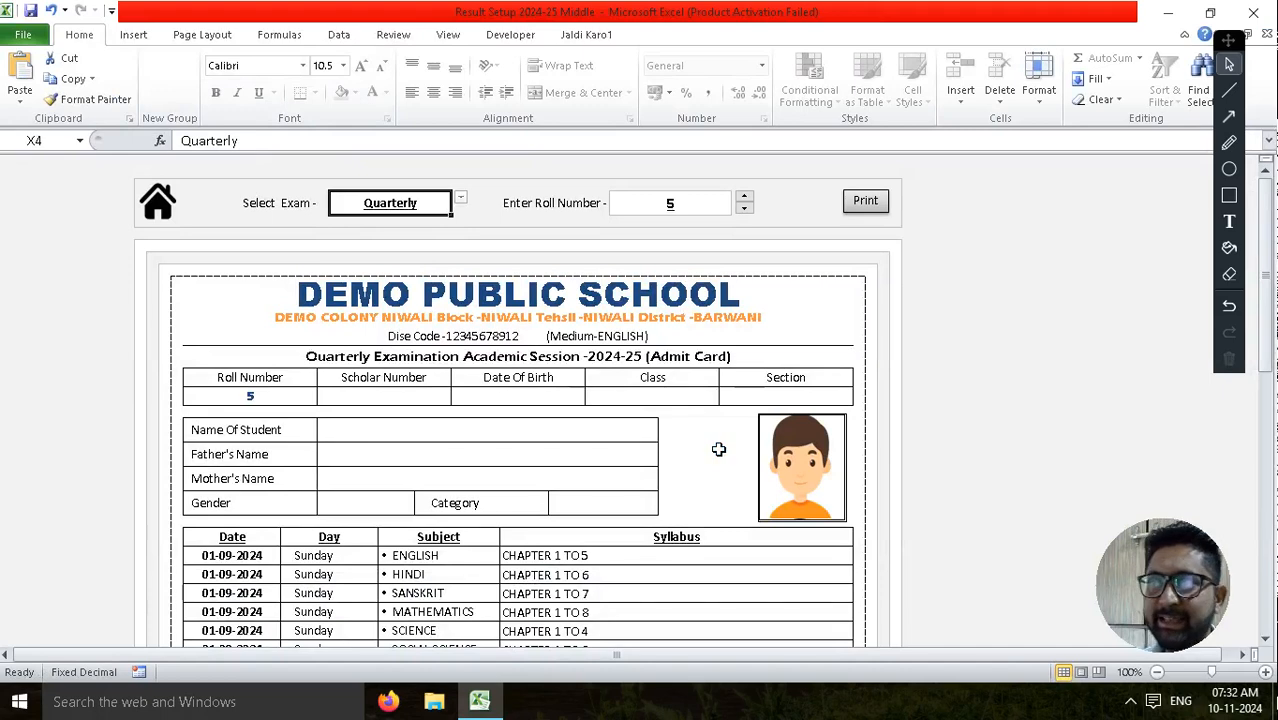